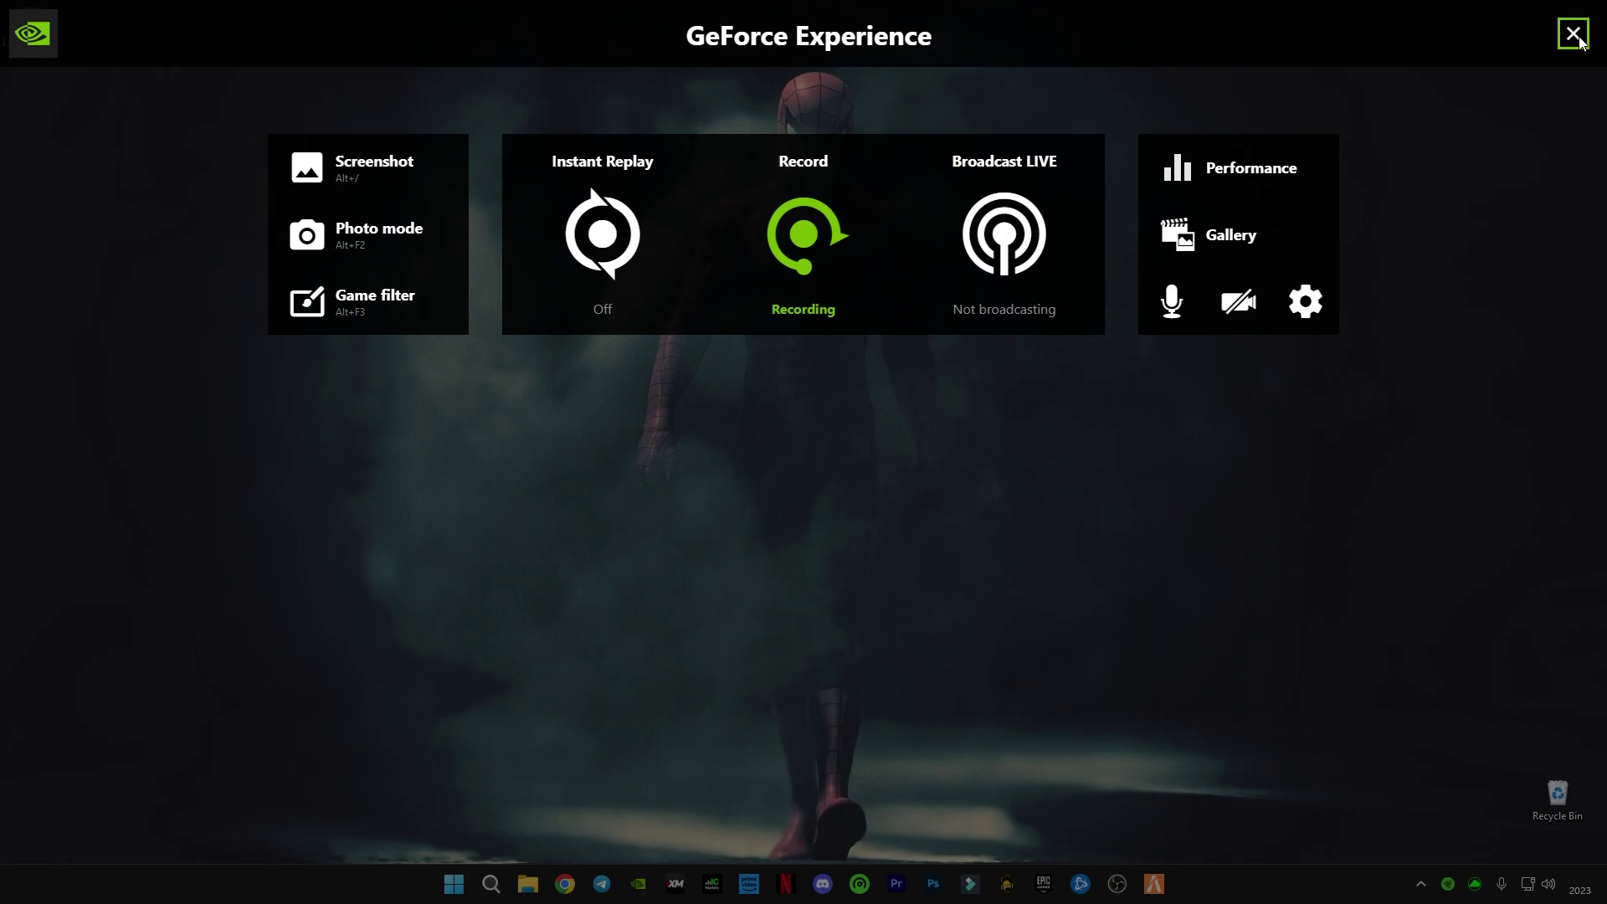
# - Close the GeForce Experience overlay and open the installed apps list in a maximized Windows Settings window
pyautogui.click(1574, 34)
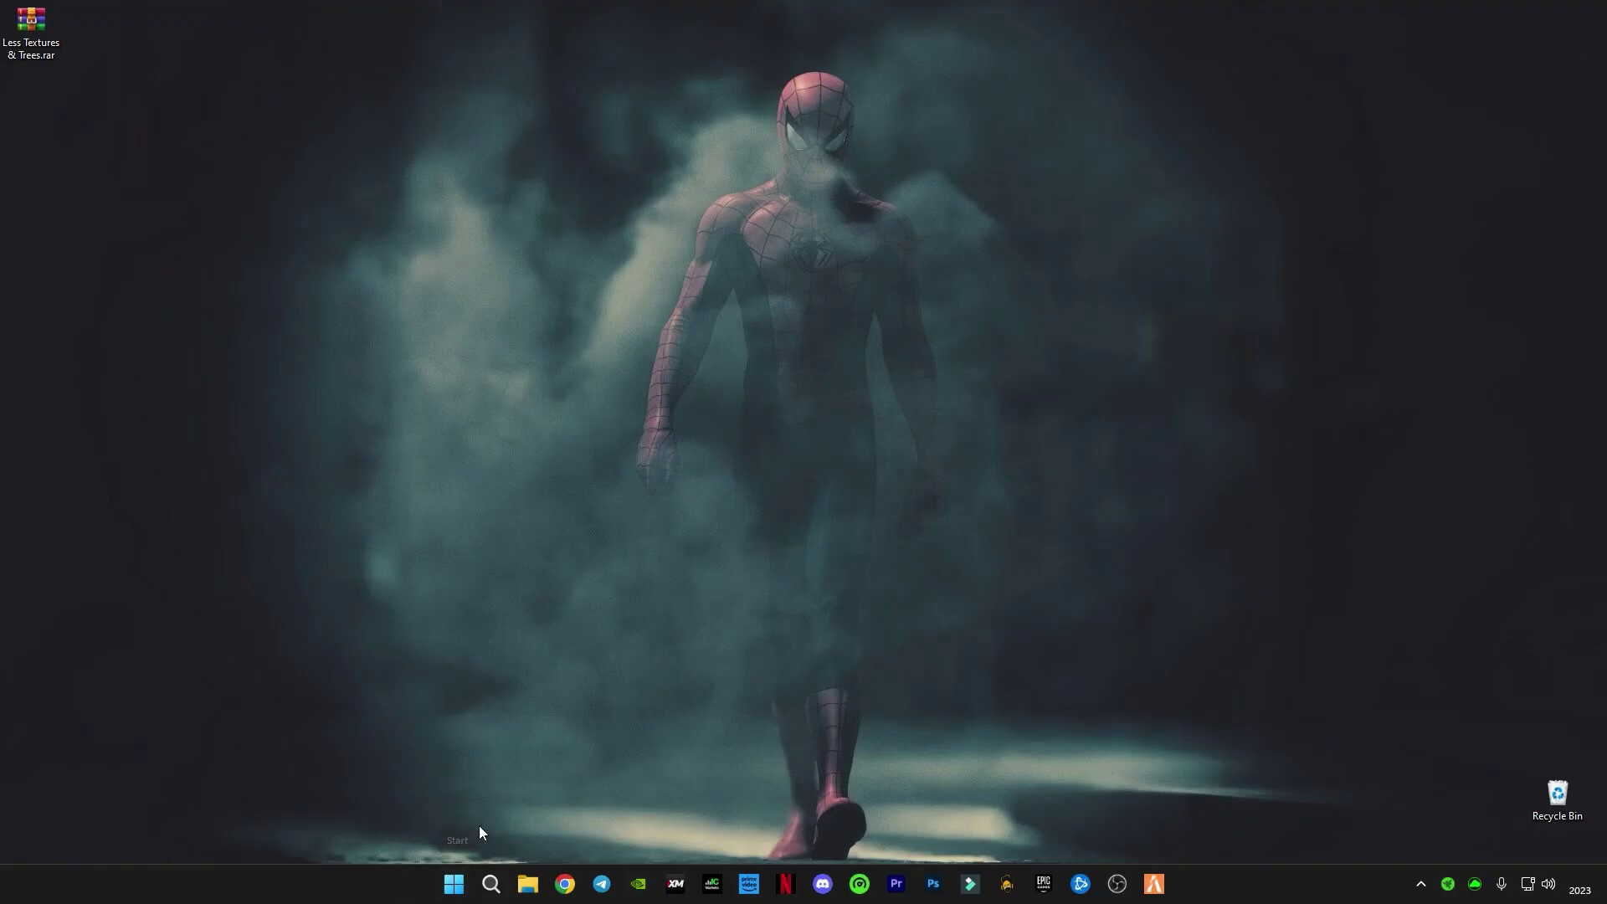
pyautogui.click(441, 891)
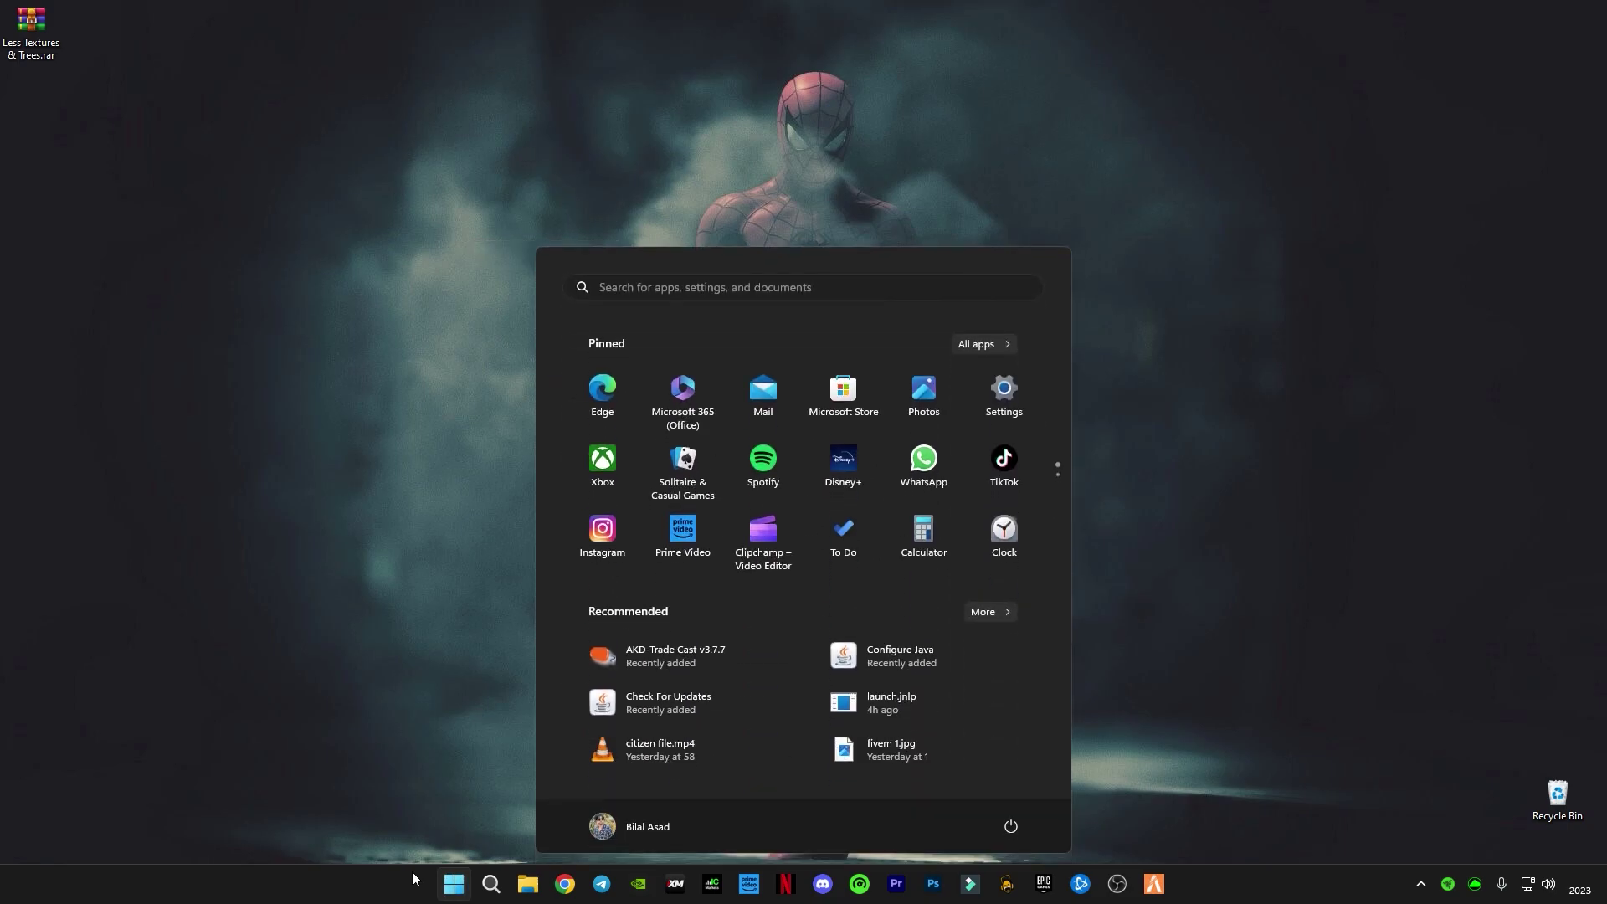
pyautogui.click(1004, 395)
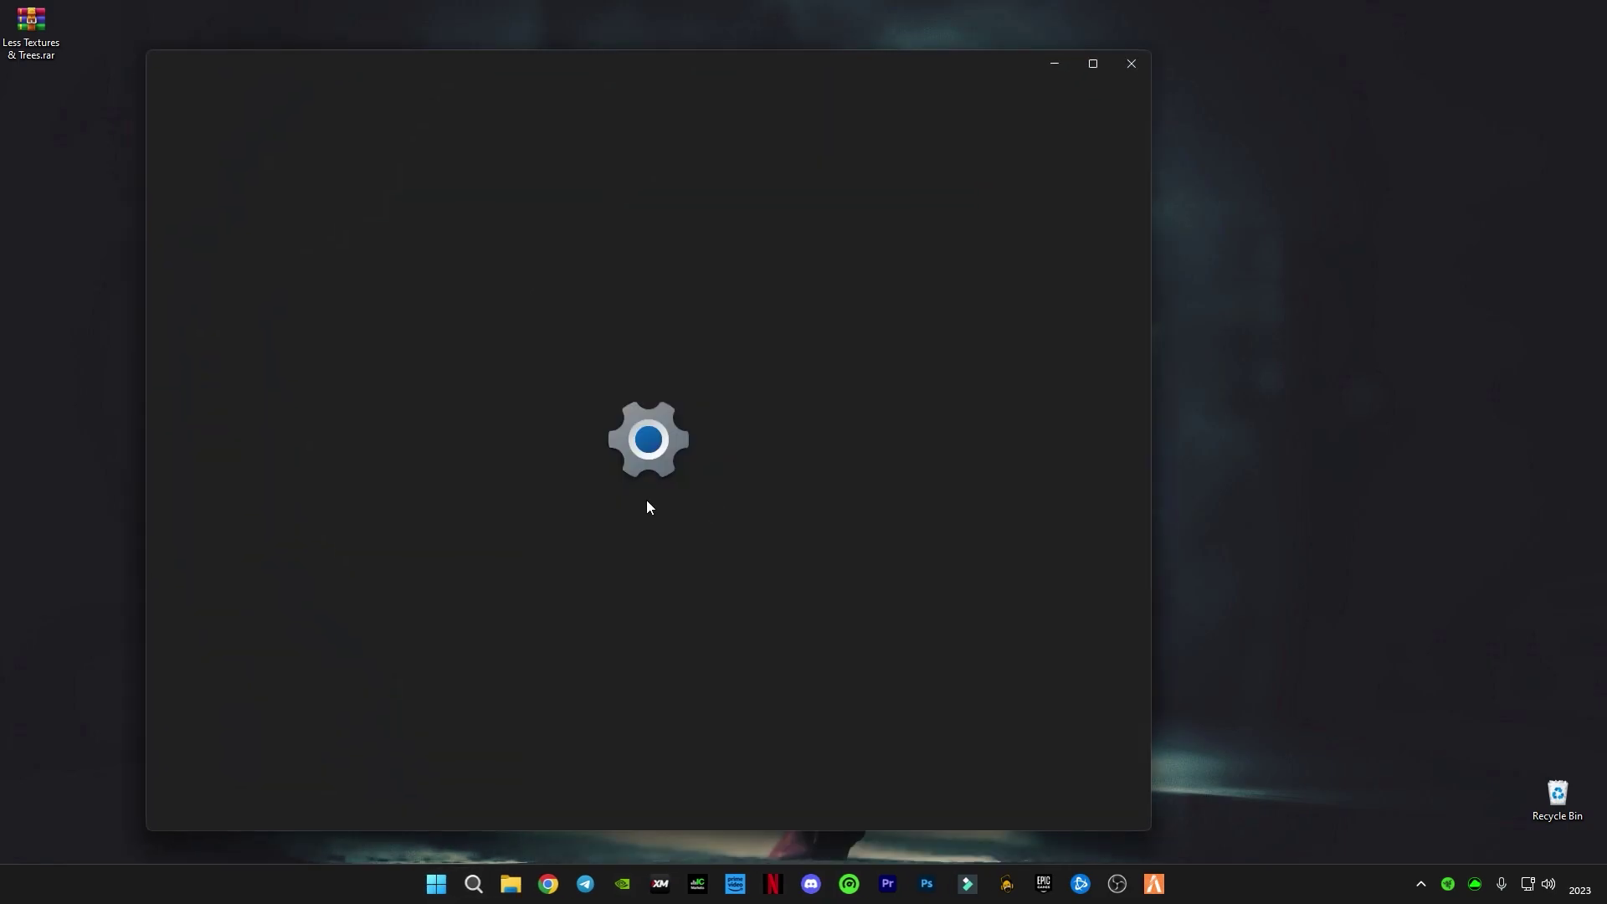
pyautogui.click(198, 360)
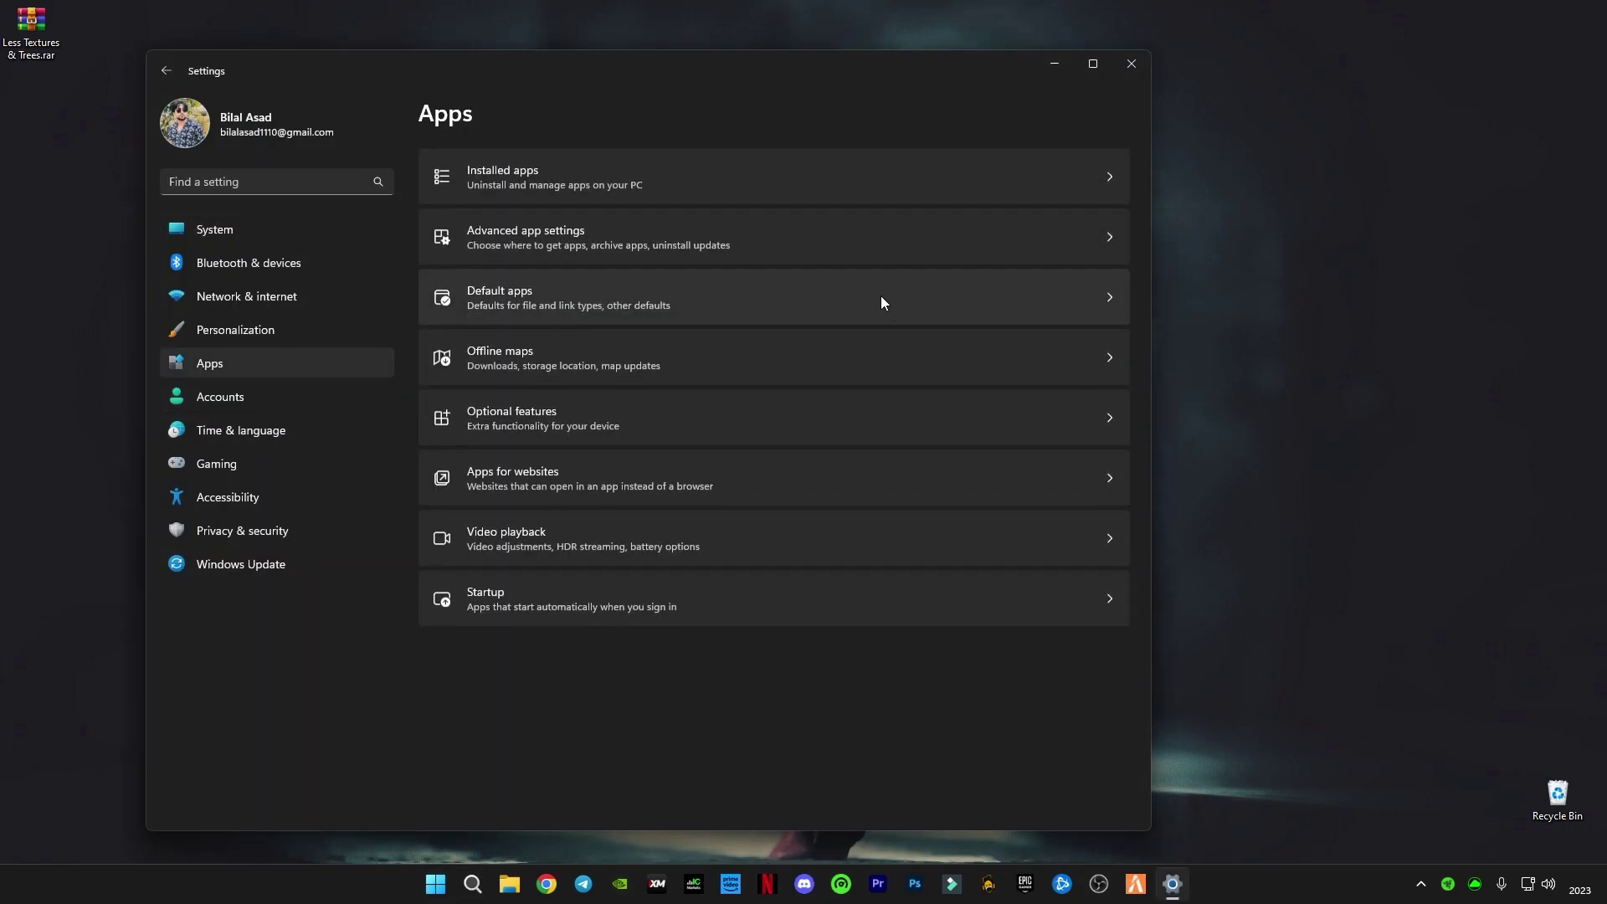
pyautogui.click(534, 178)
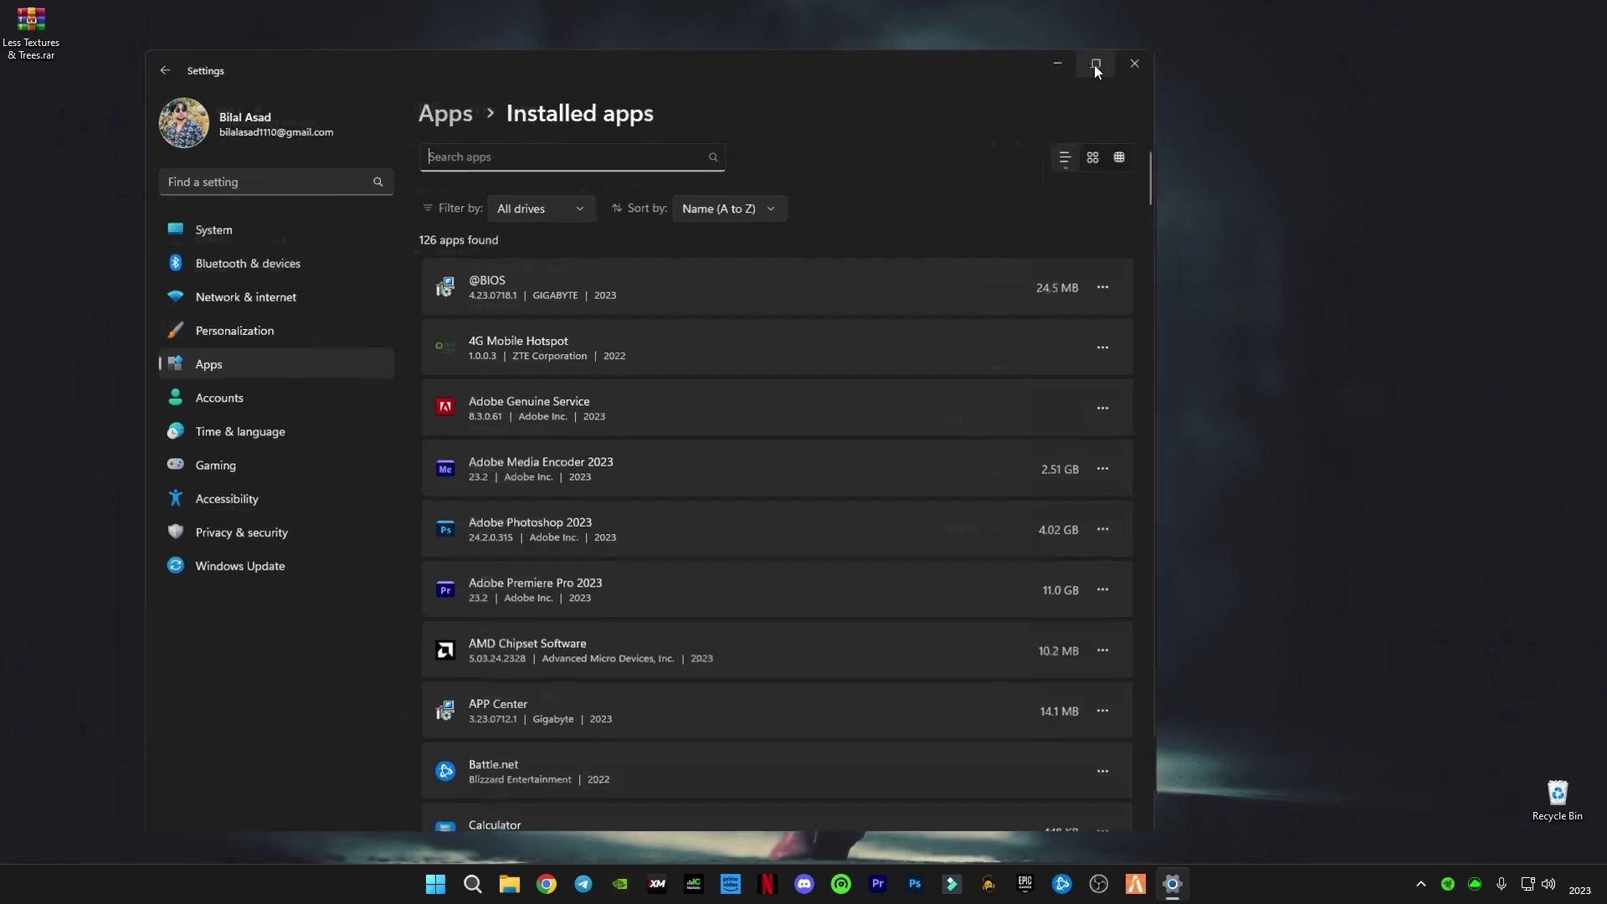
pyautogui.click(1094, 65)
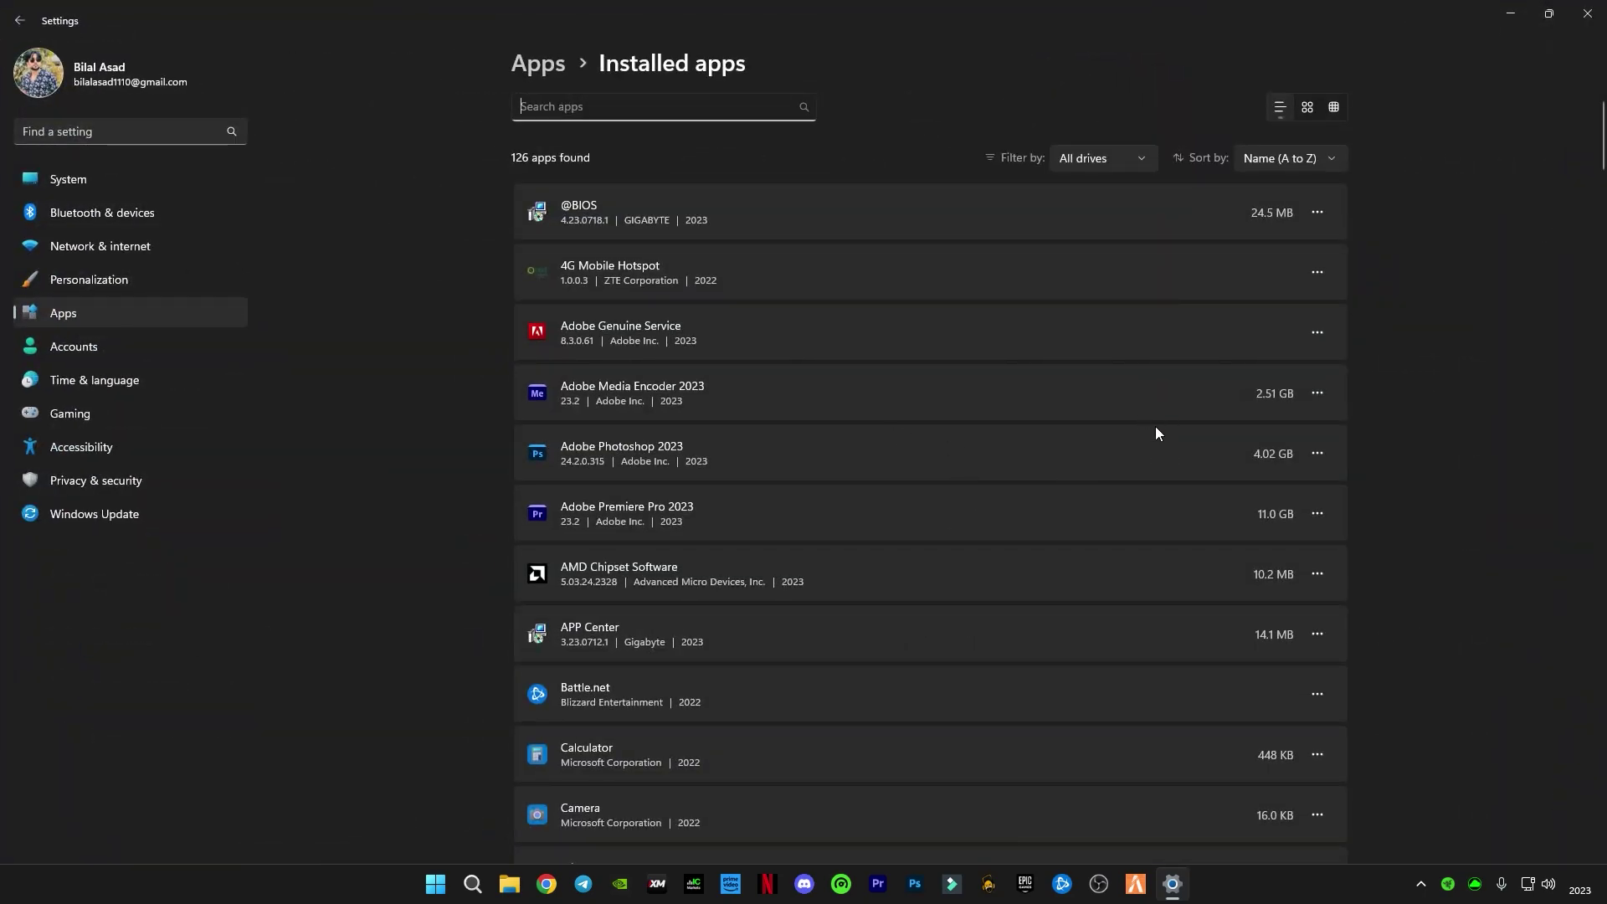
# - Review the installed apps list for unneeded programs, then close the Settings window
pyautogui.scroll(-10, 1168, 625)
pyautogui.scroll(-13, 1169, 632)
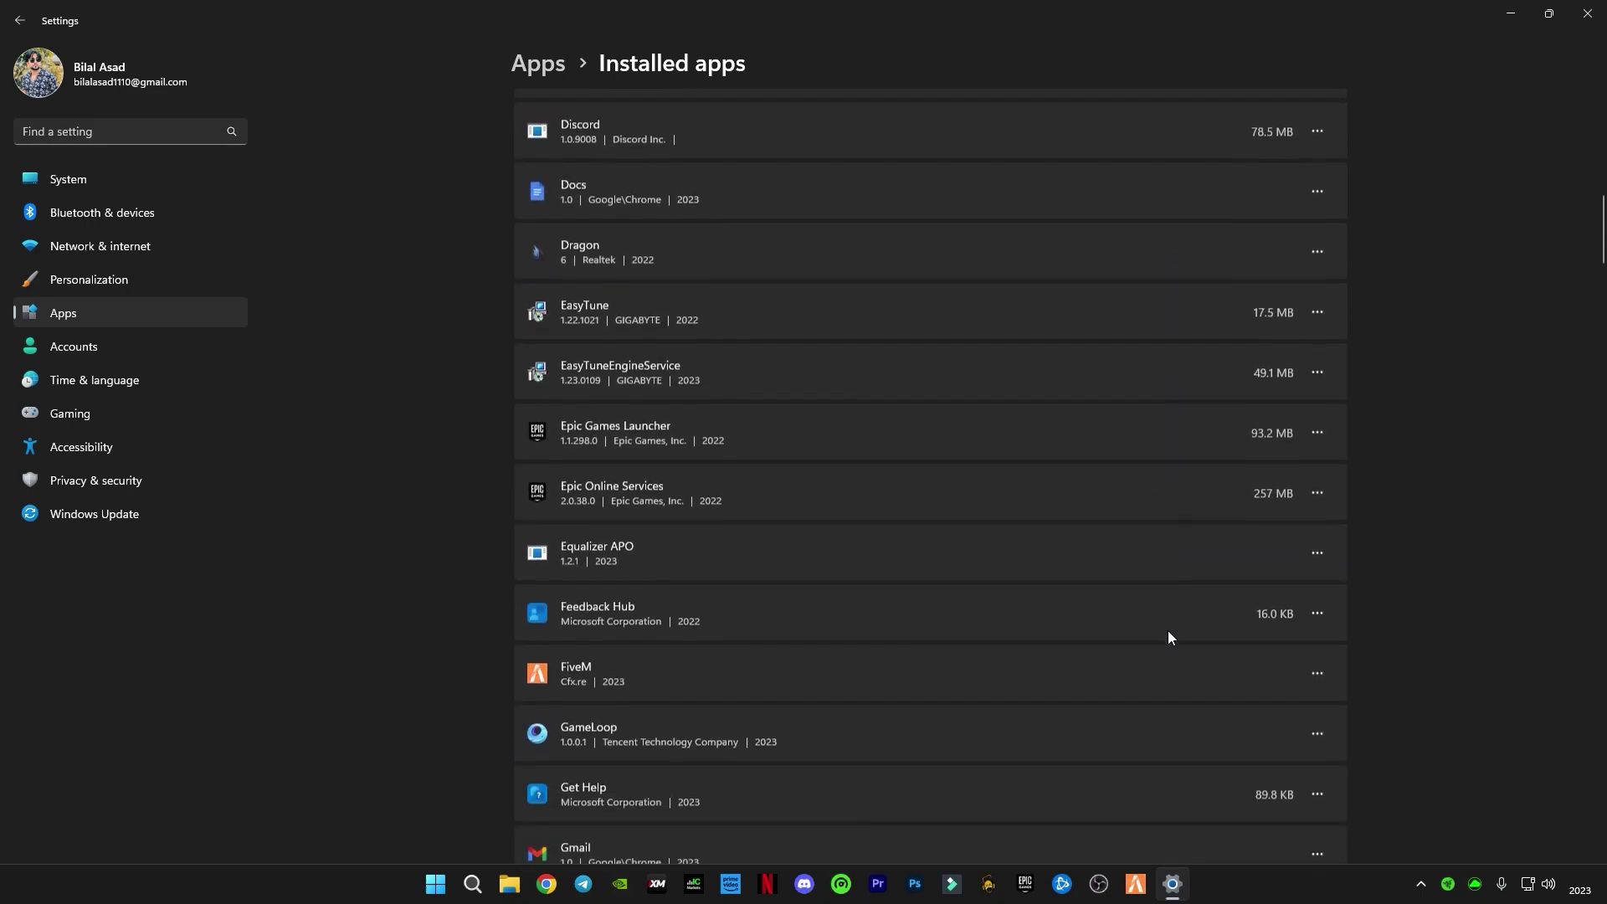
pyautogui.scroll(-11, 1169, 636)
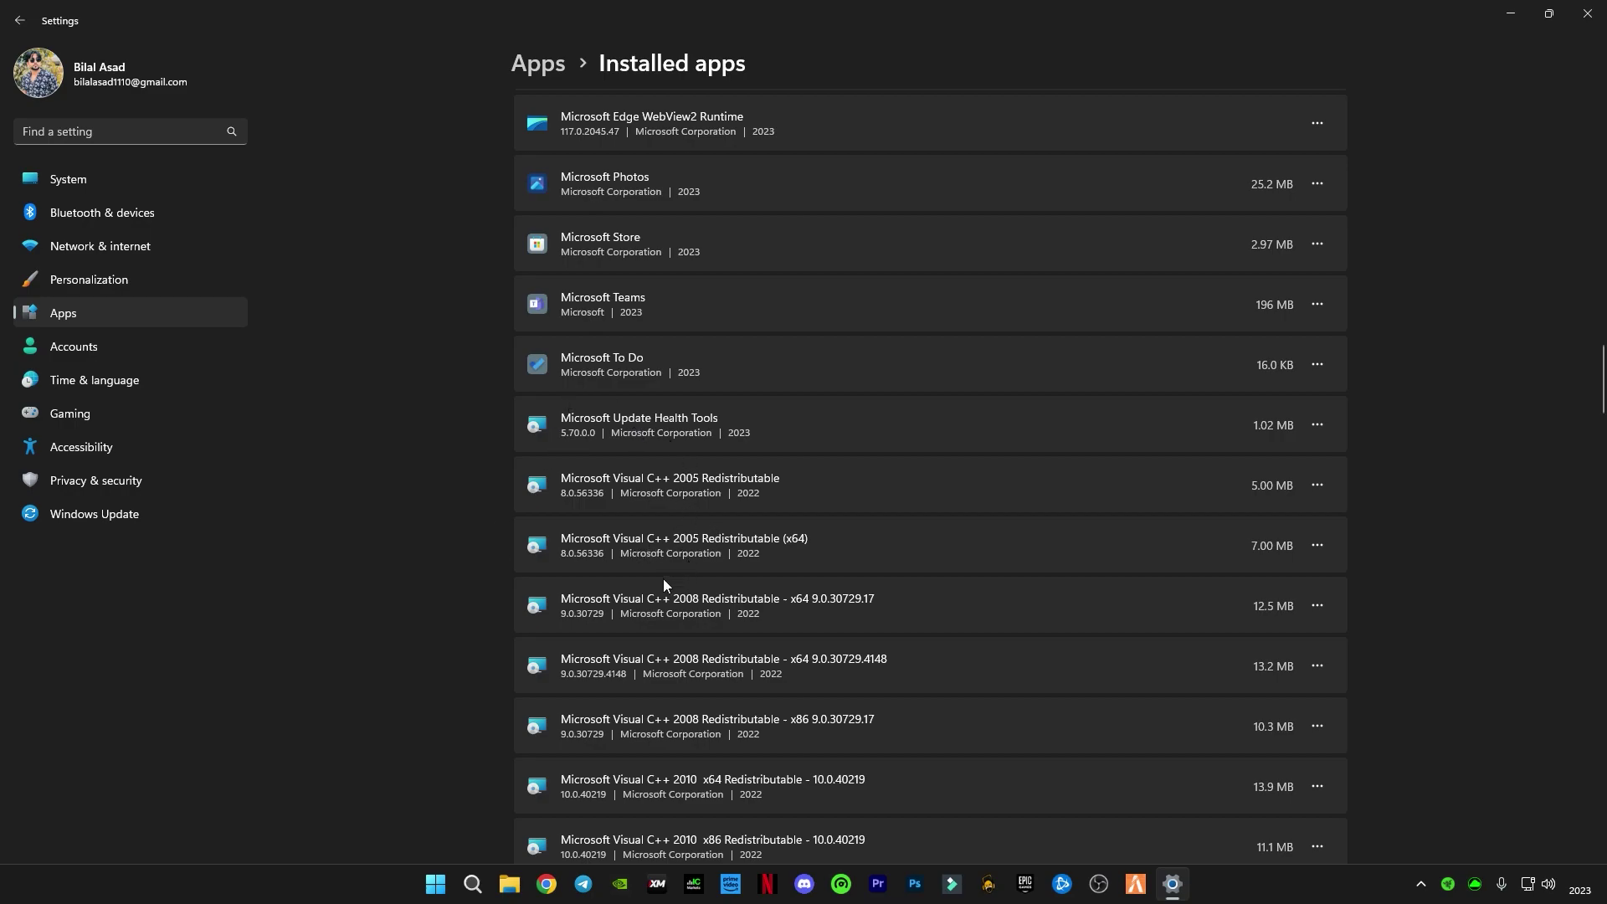
pyautogui.scroll(-10, 747, 736)
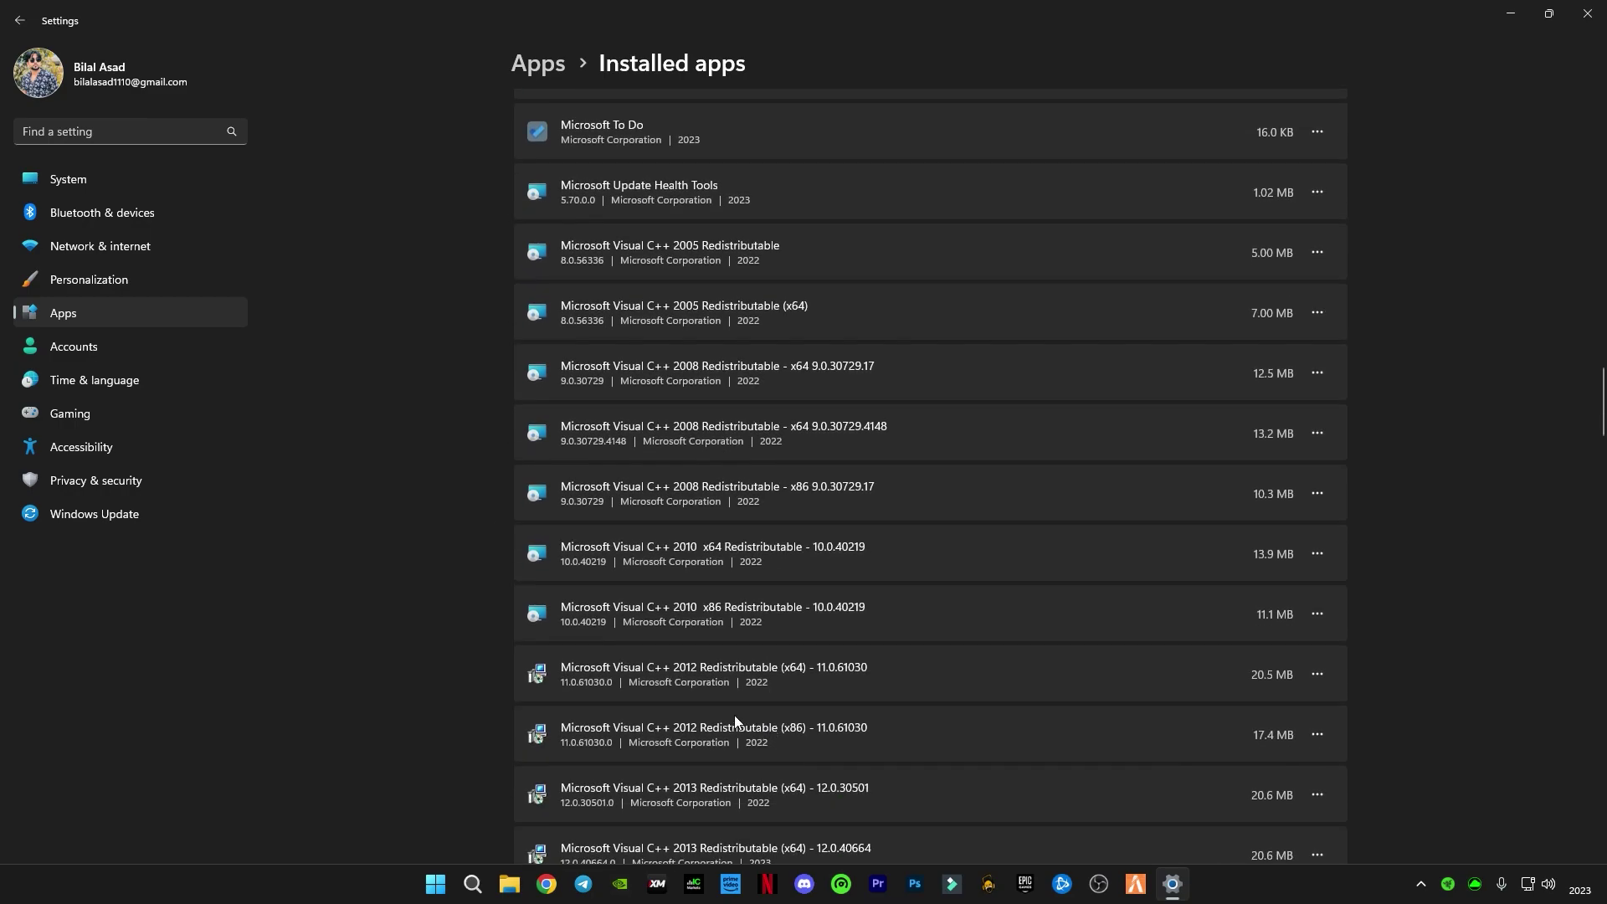
pyautogui.scroll(12, 741, 567)
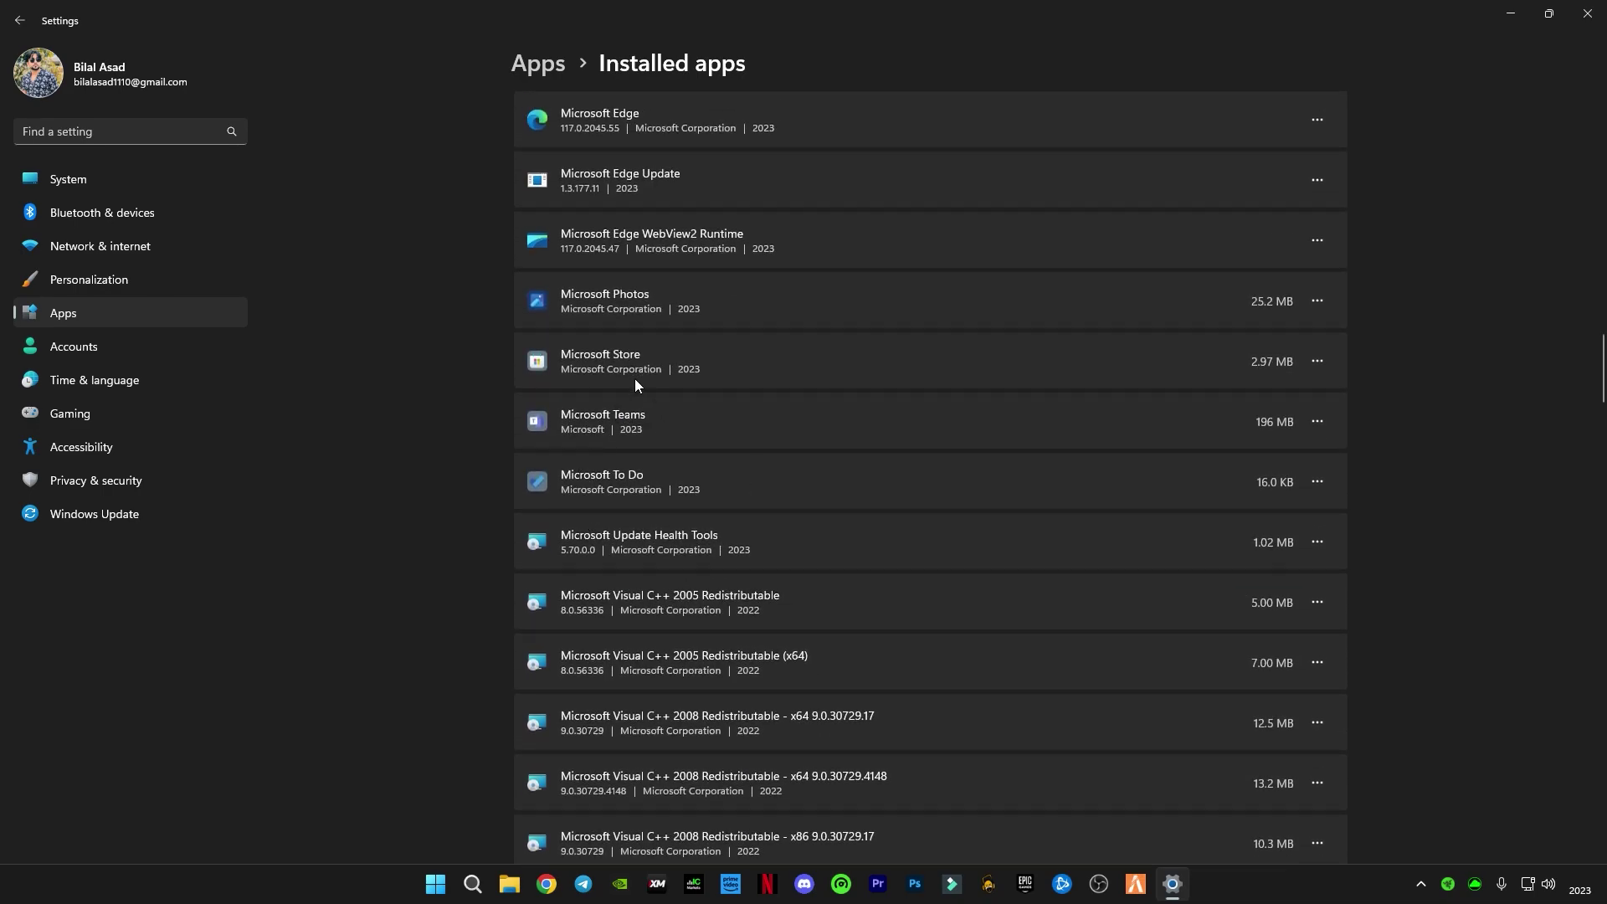
pyautogui.scroll(-11, 672, 461)
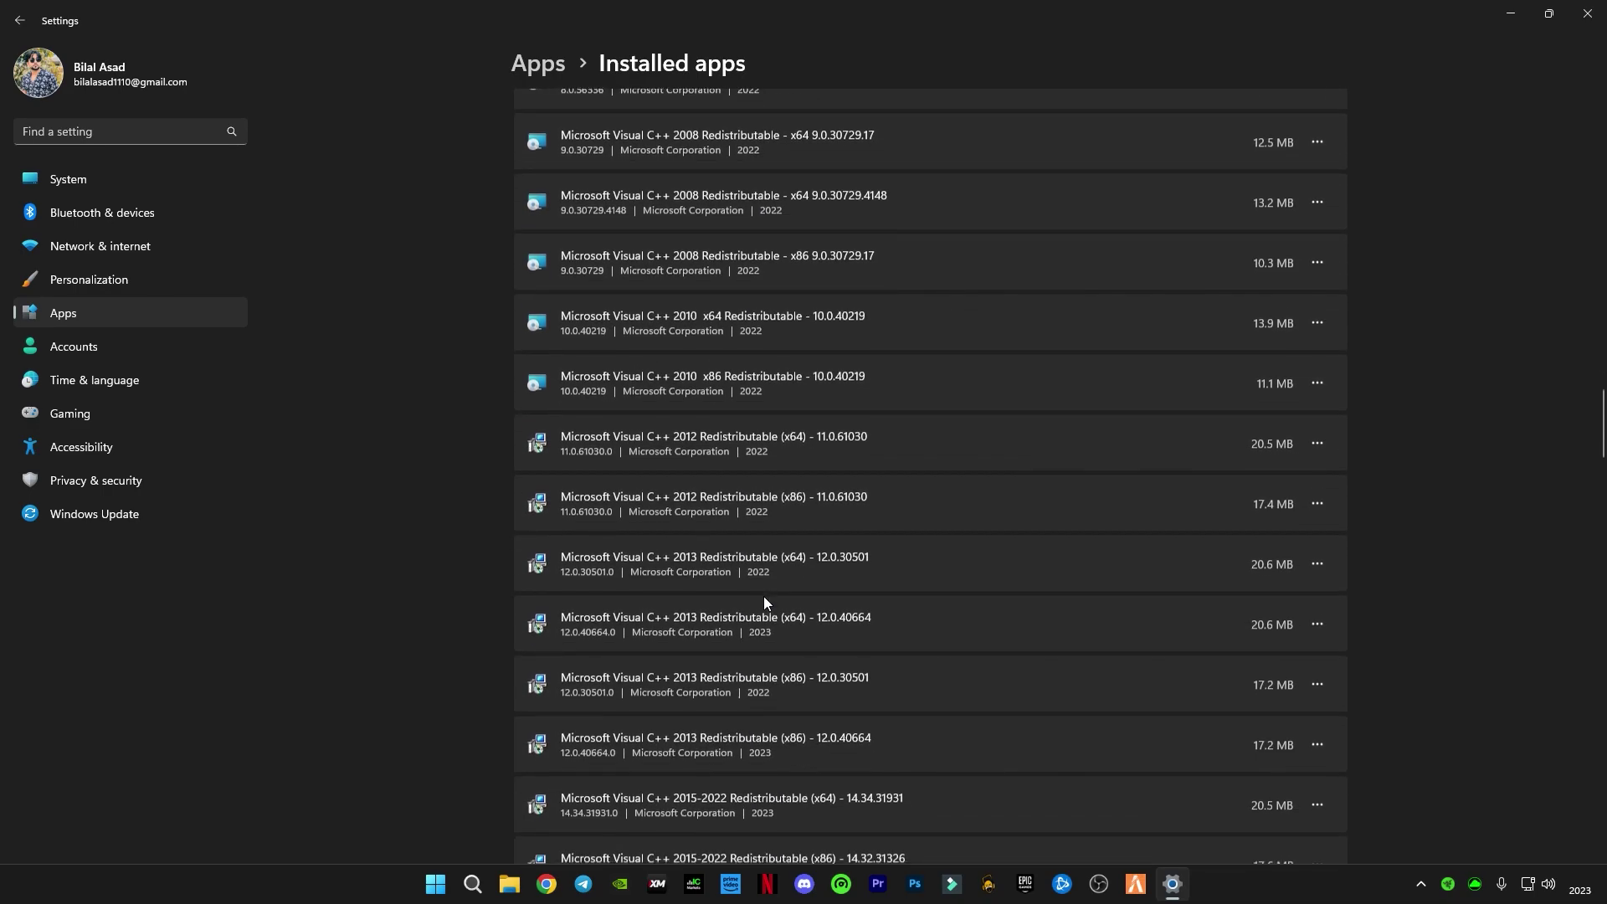
pyautogui.scroll(-6, 731, 737)
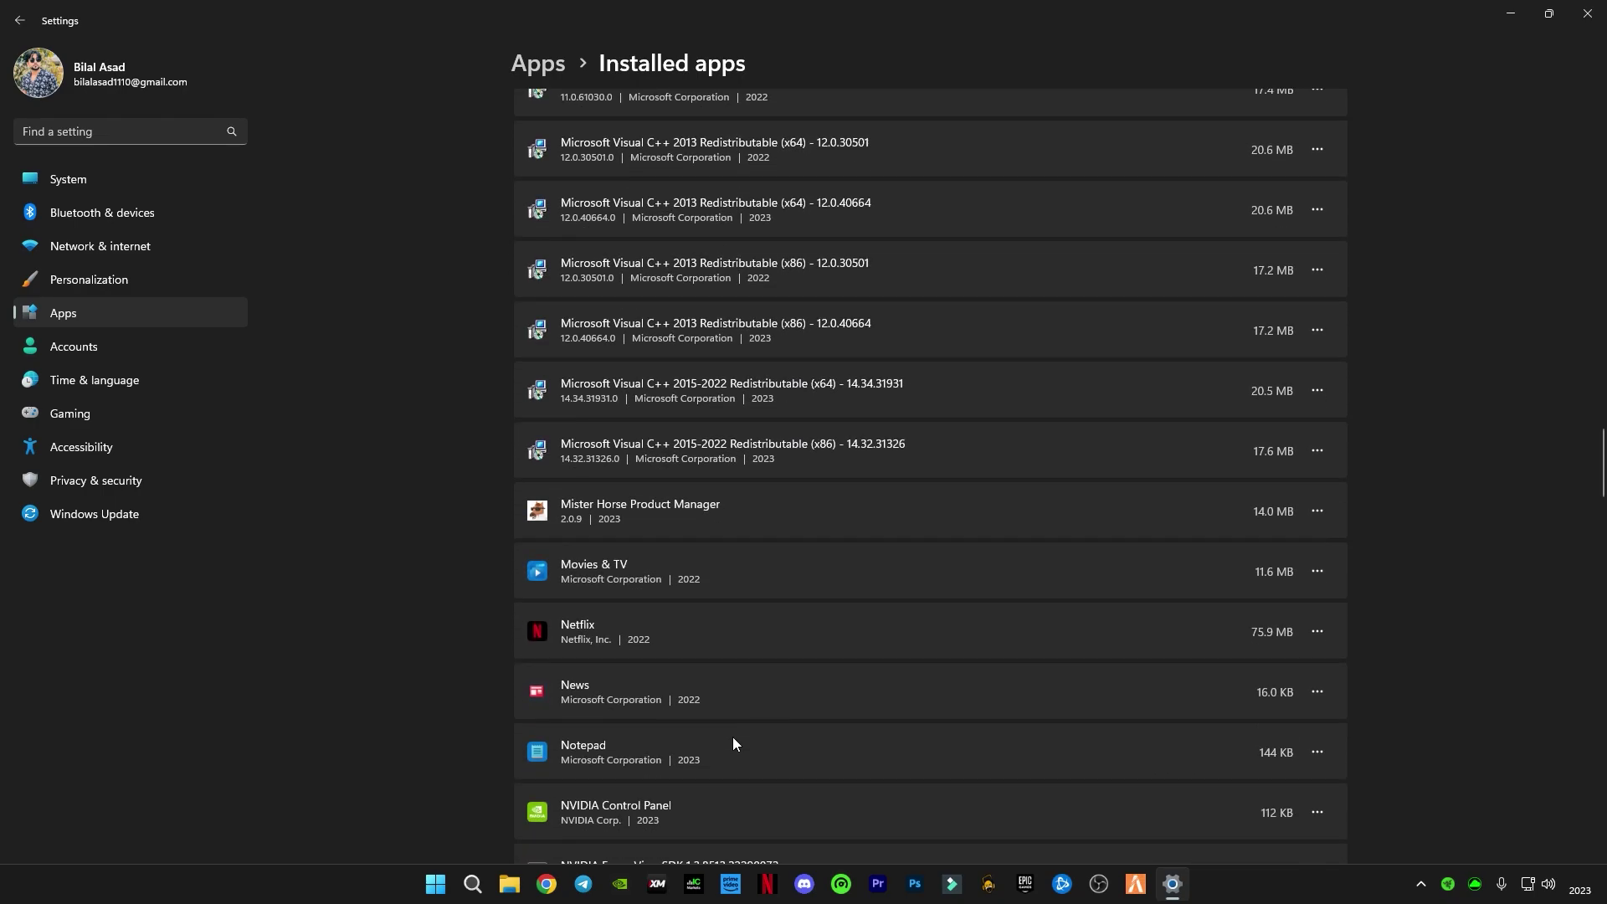
pyautogui.scroll(-2, 789, 787)
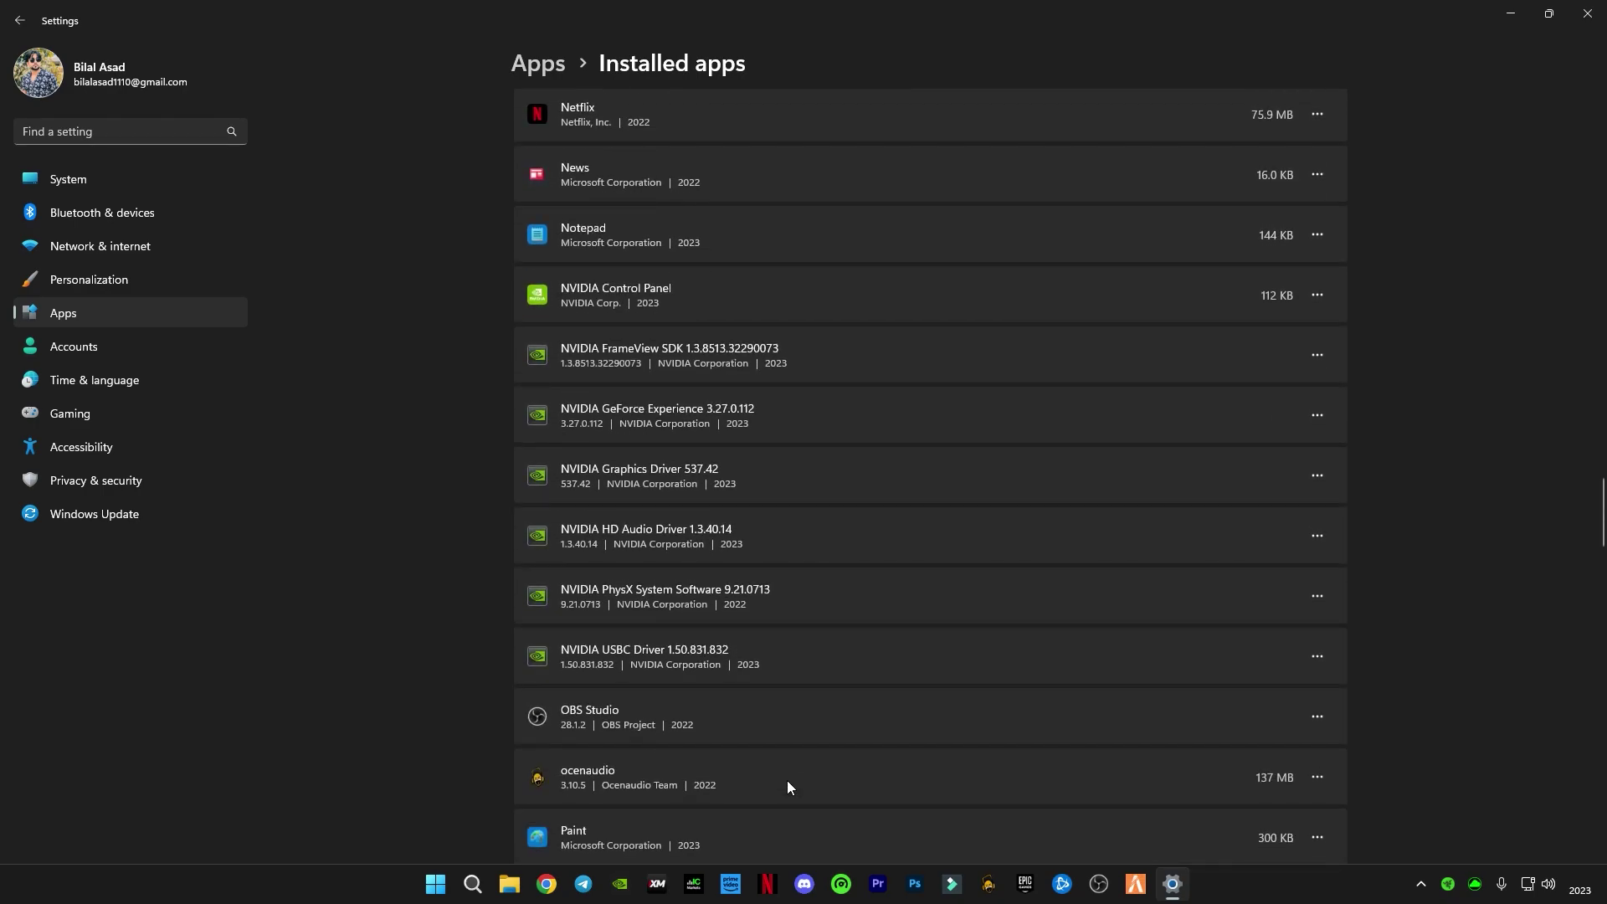
pyautogui.scroll(-6, 653, 826)
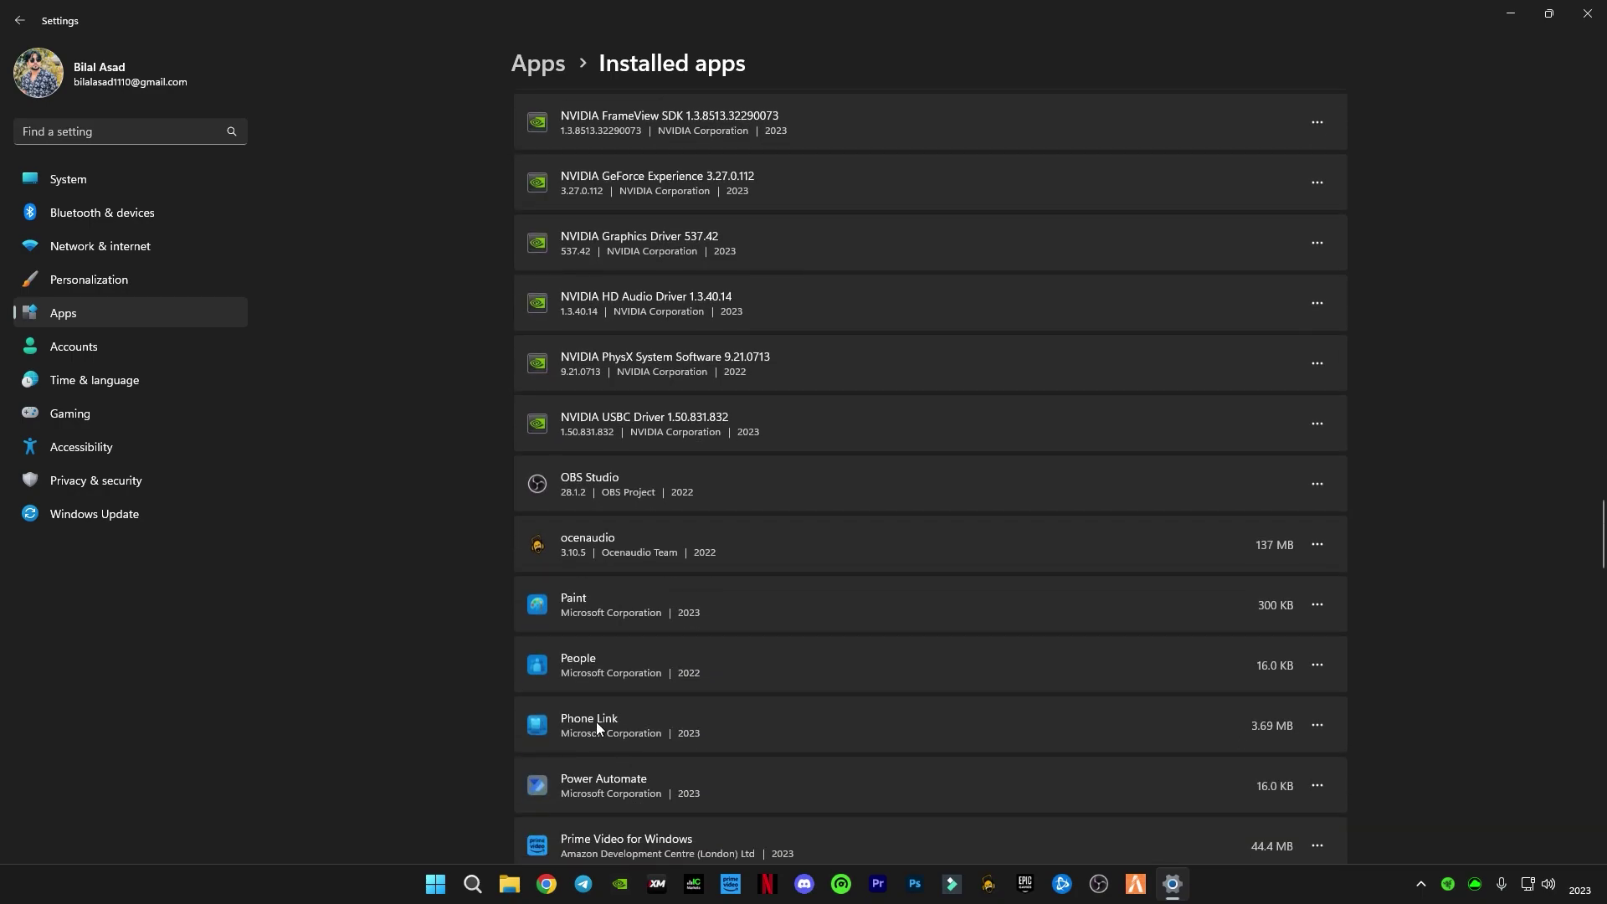
pyautogui.click(1588, 13)
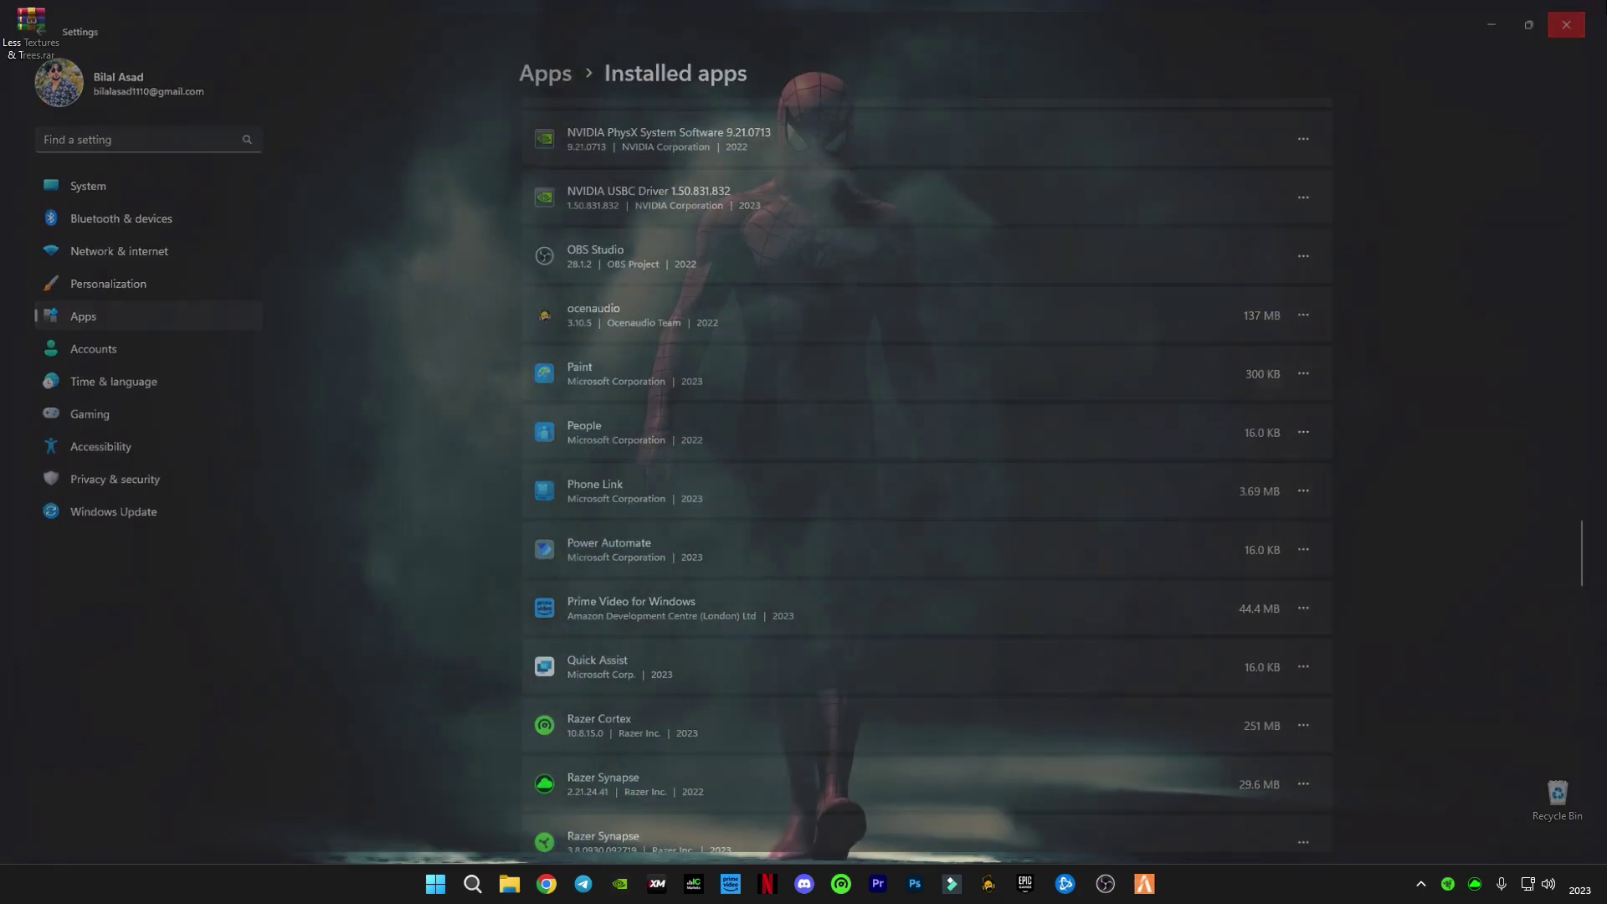
# - Check which background apps are in the hidden system tray icons
pyautogui.click(1416, 879)
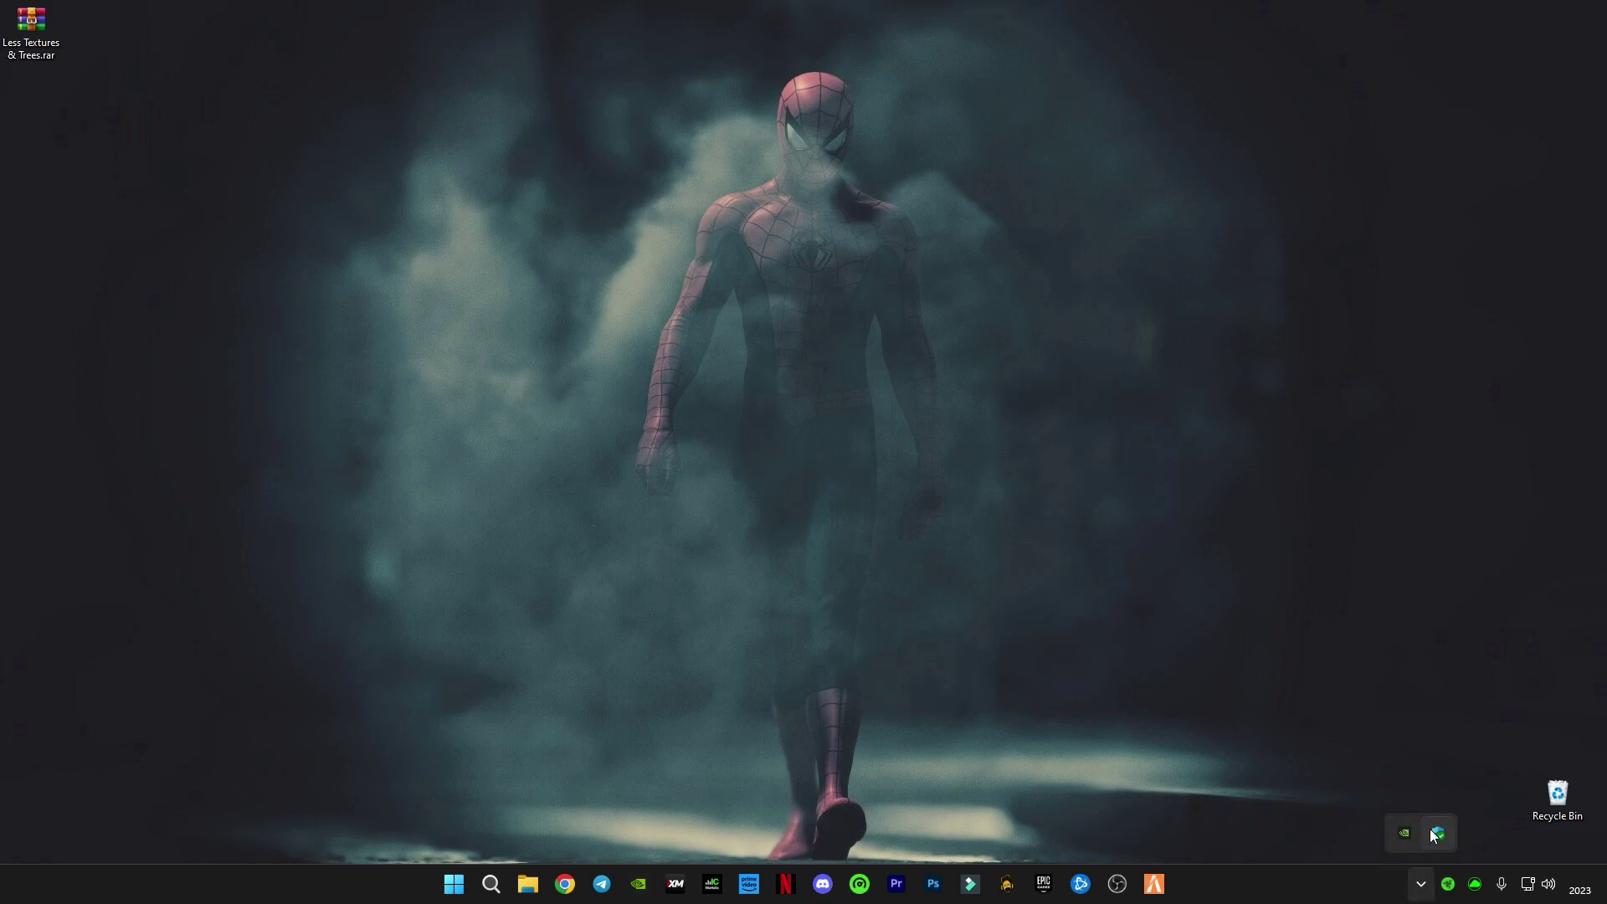
pyautogui.click(1422, 882)
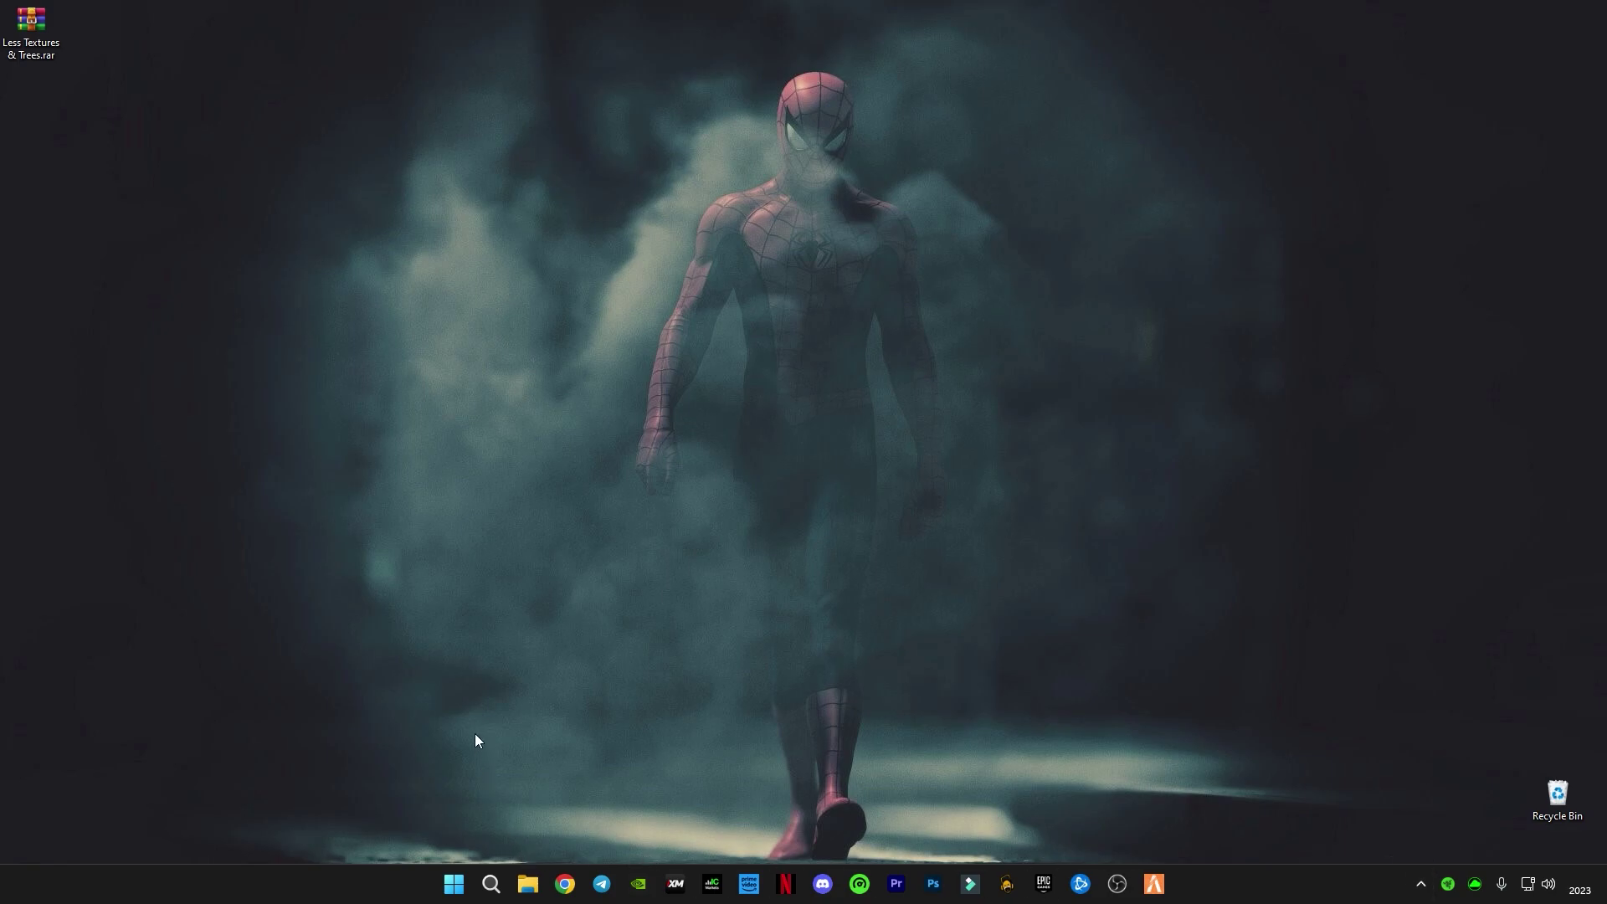
# - Open the Windows Temp folder with the Run command temp and delete all the files in it
pyautogui.press('super+r')
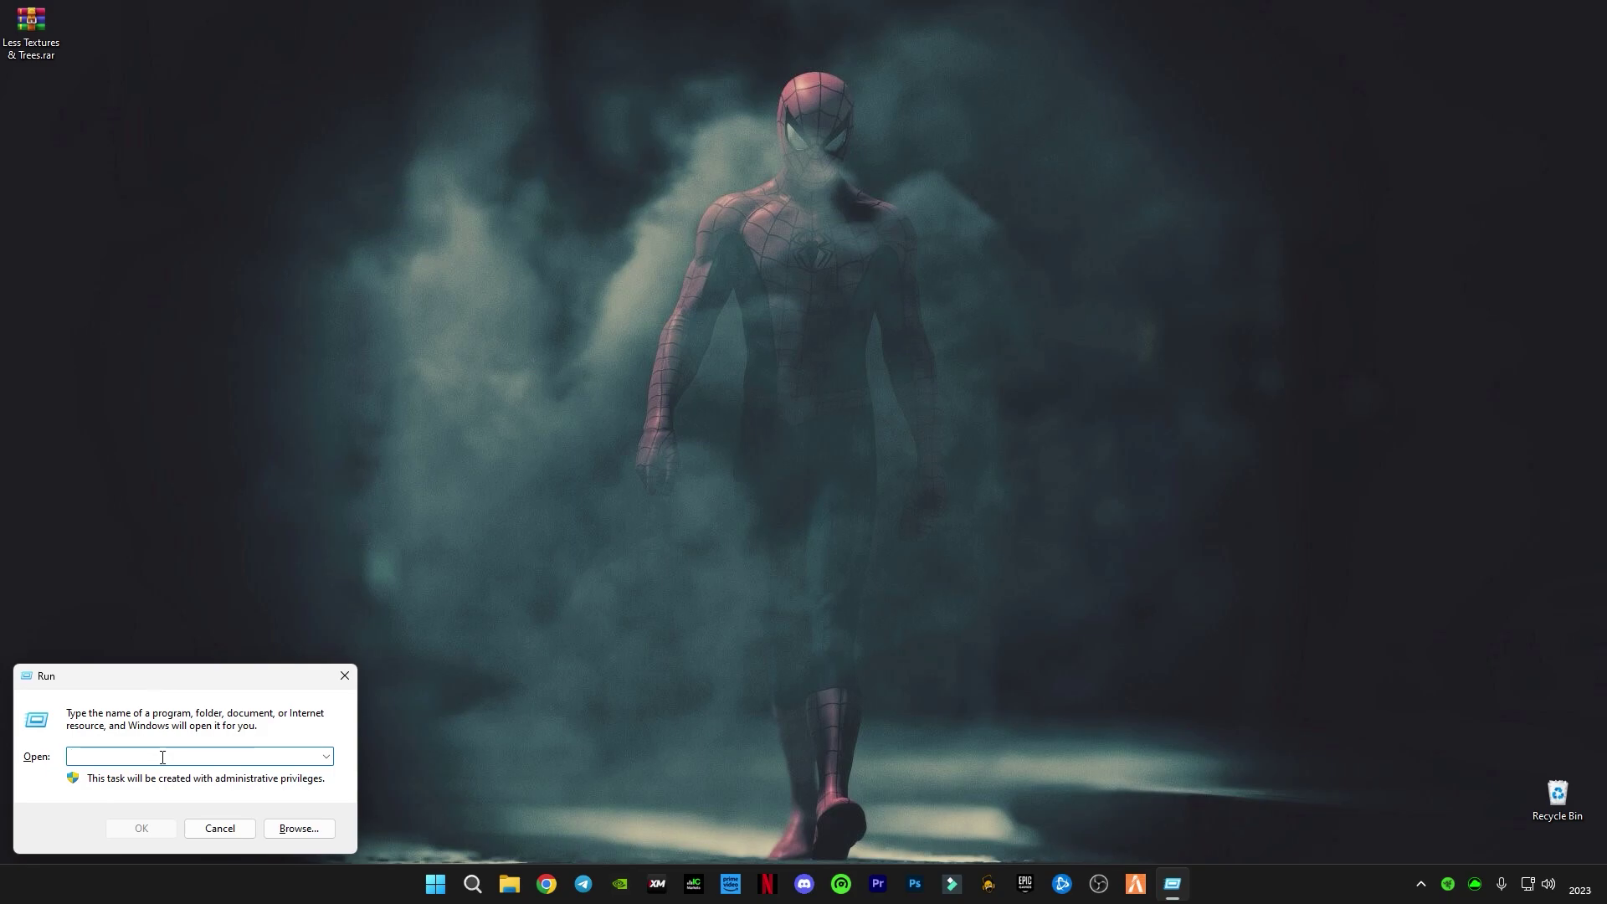
pyautogui.write('temp')
pyautogui.press('Return')
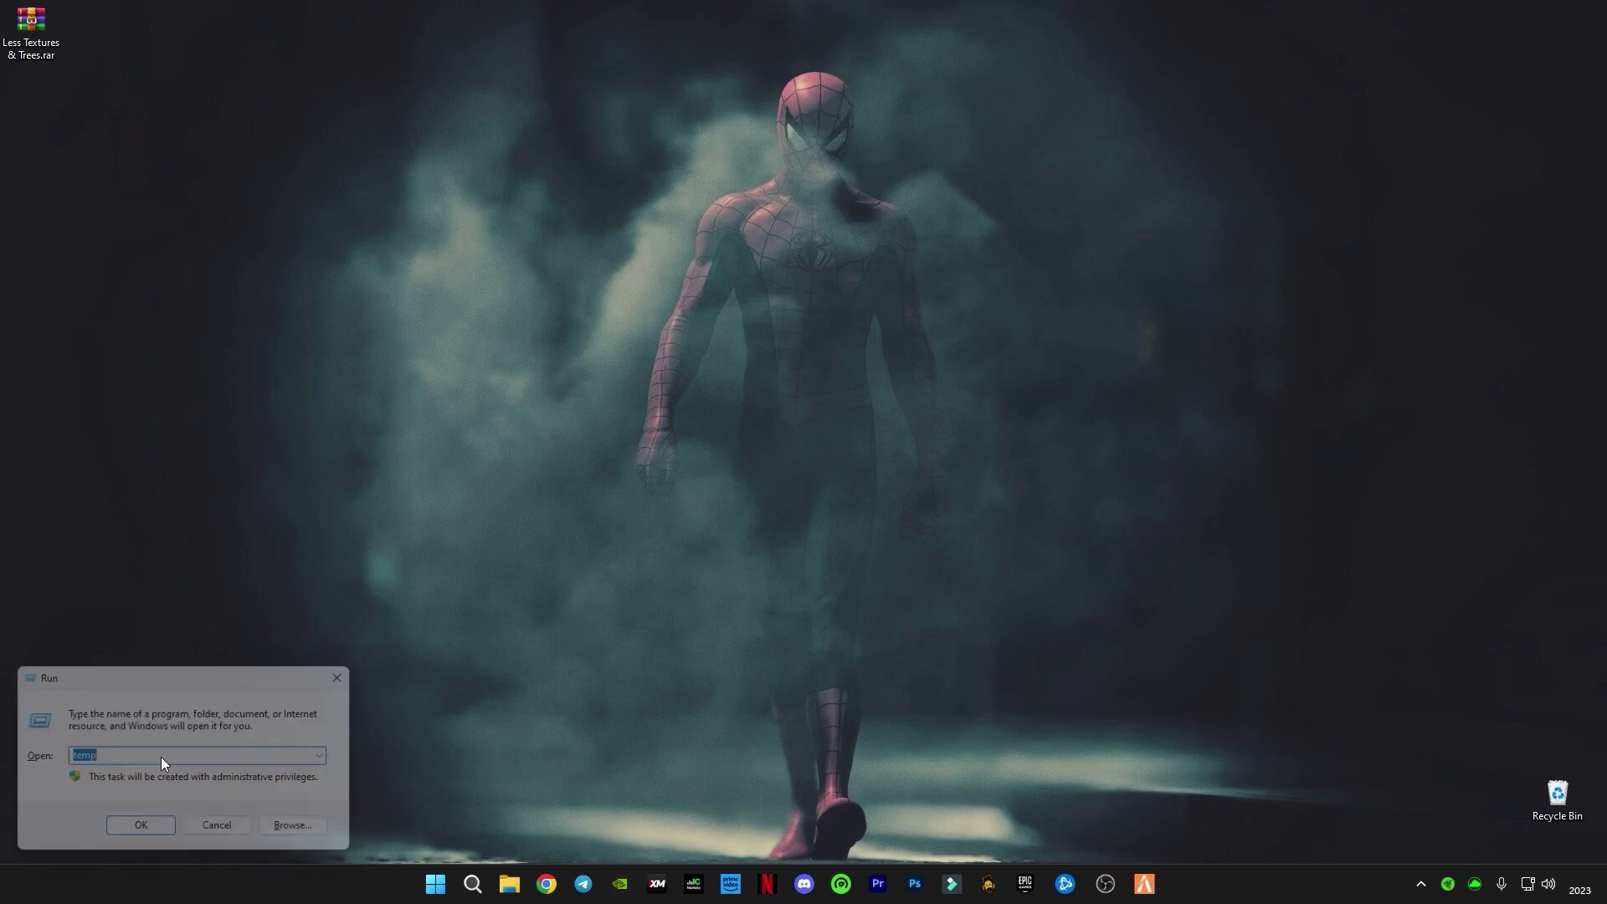
pyautogui.hotkey('ctrl', 'a')
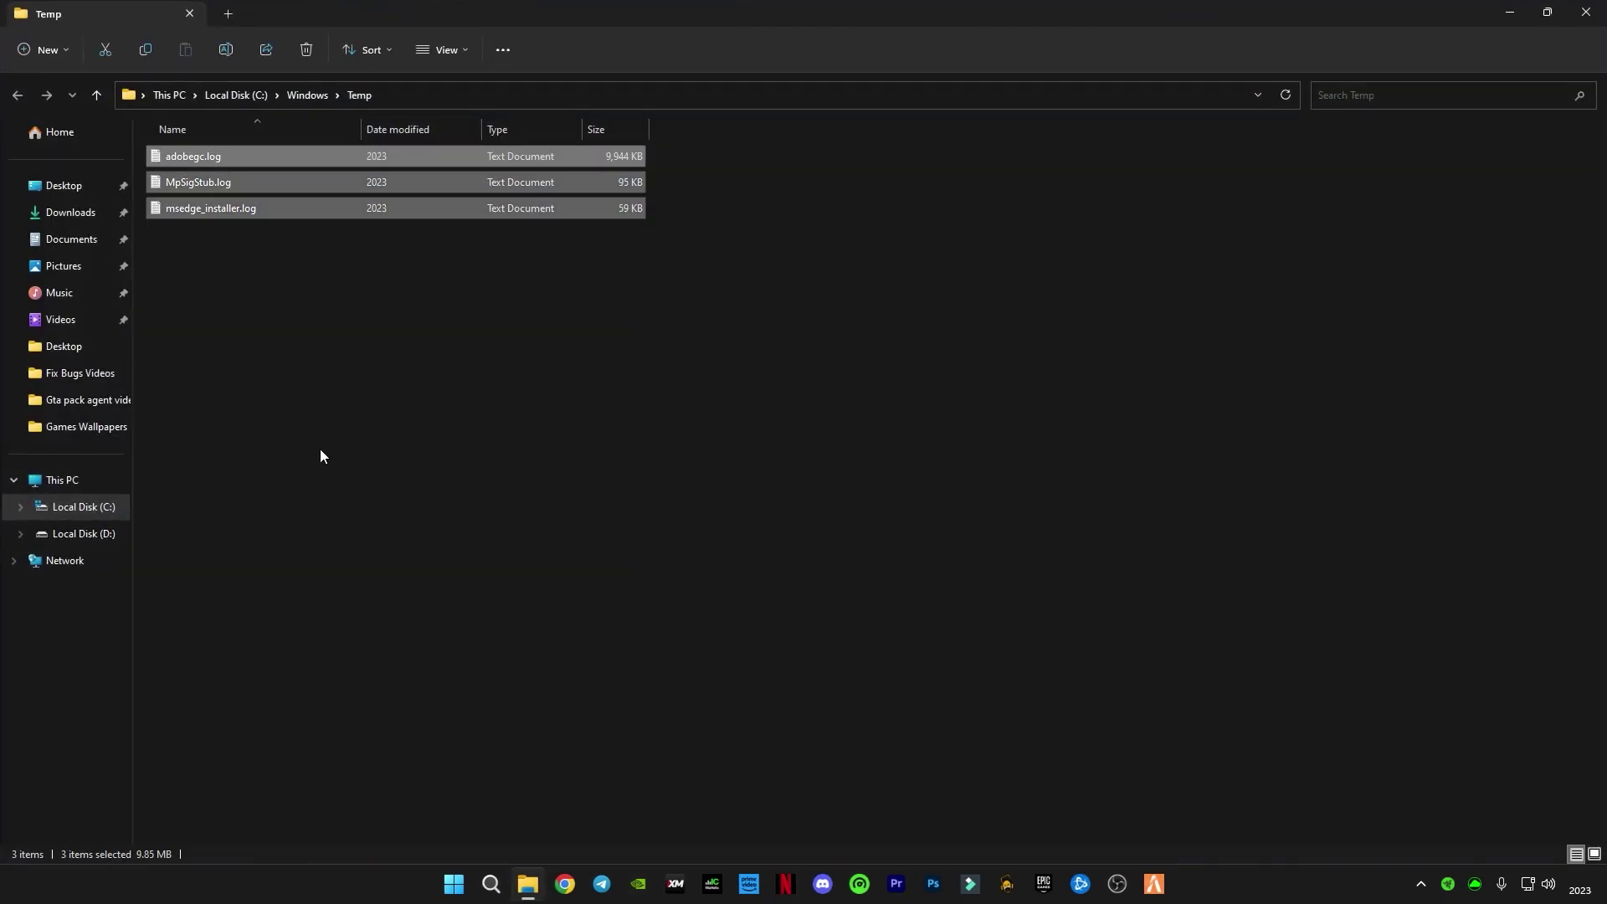
pyautogui.press('Delete')
pyautogui.press('Return')
pyautogui.click(687, 372)
pyautogui.click(727, 396)
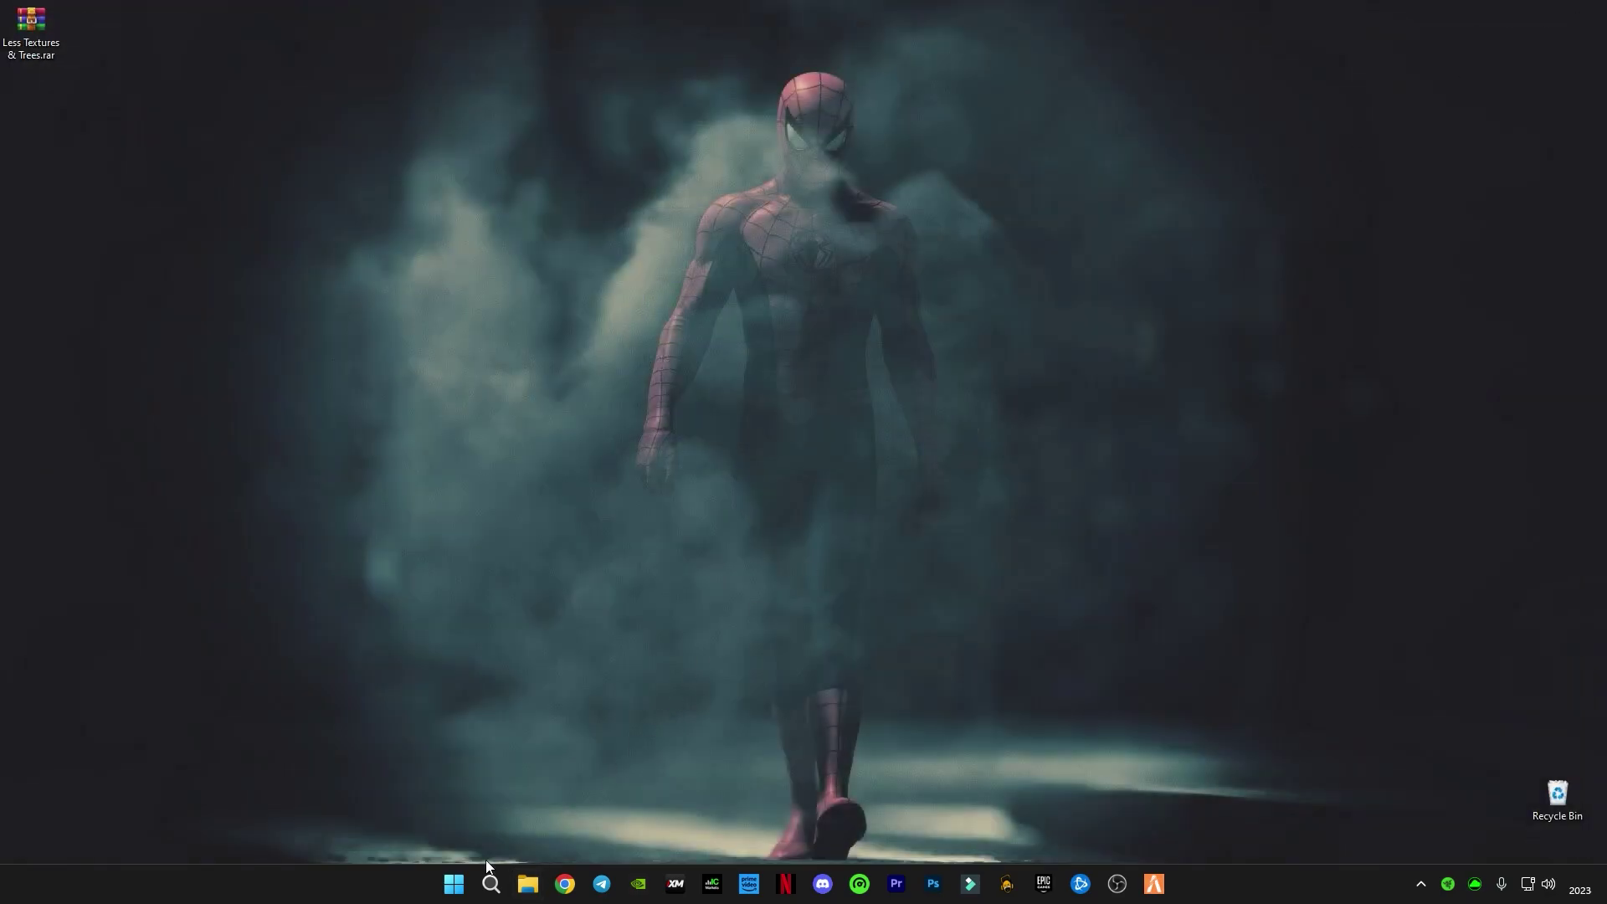
# - Locate the Run app among the Start shortcuts and by searching Windows for run, and view its options
pyautogui.rightClick(454, 884)
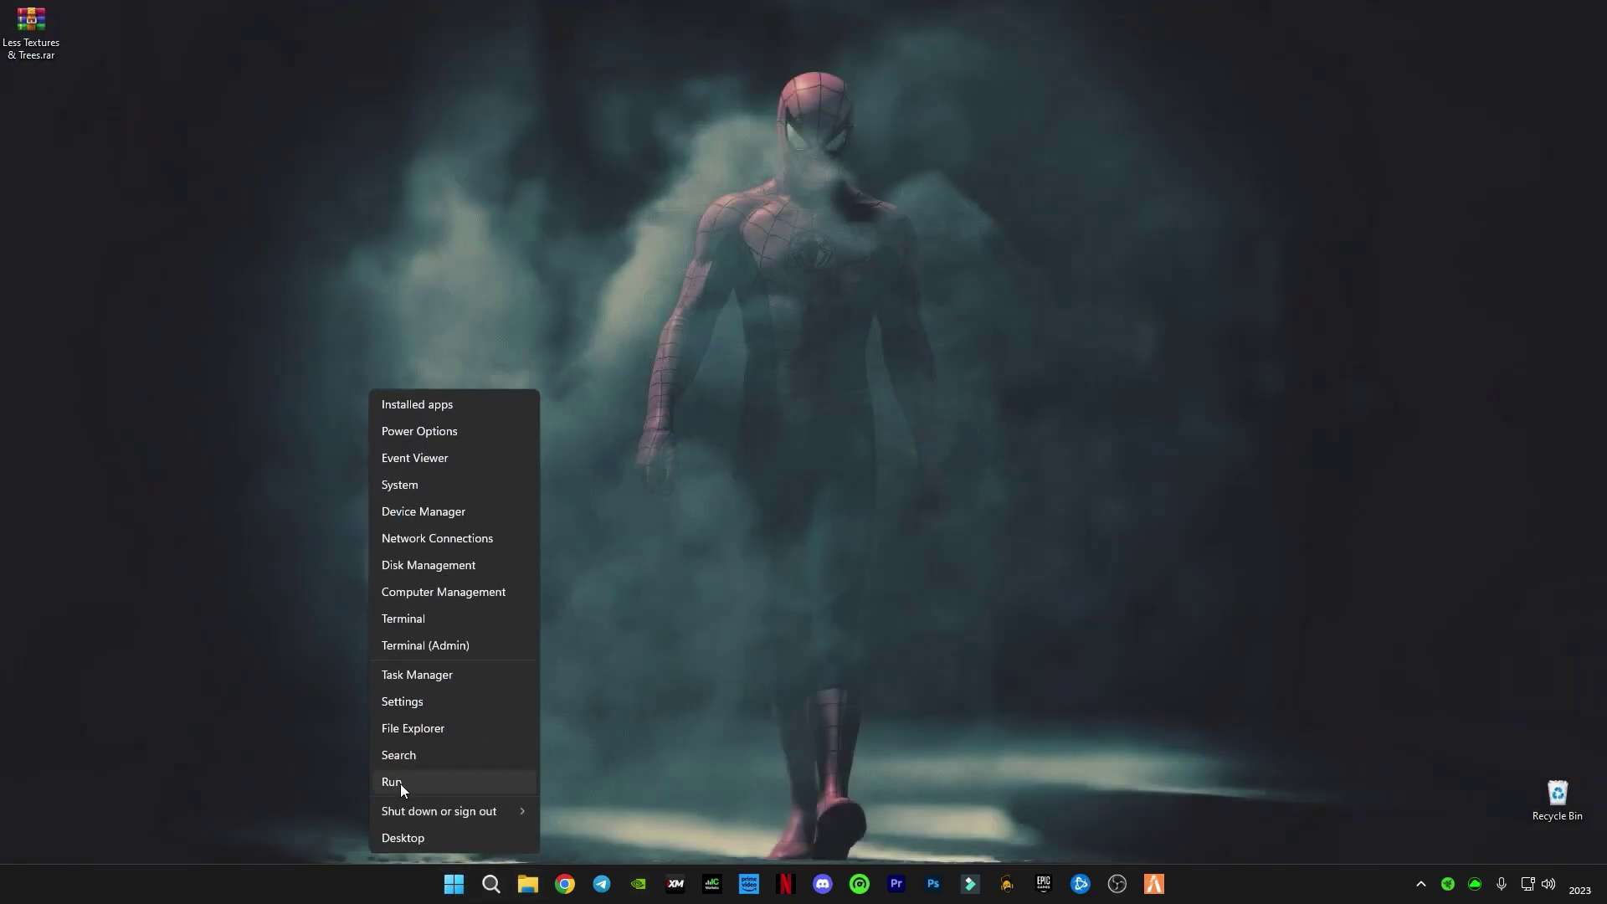
pyautogui.click(491, 884)
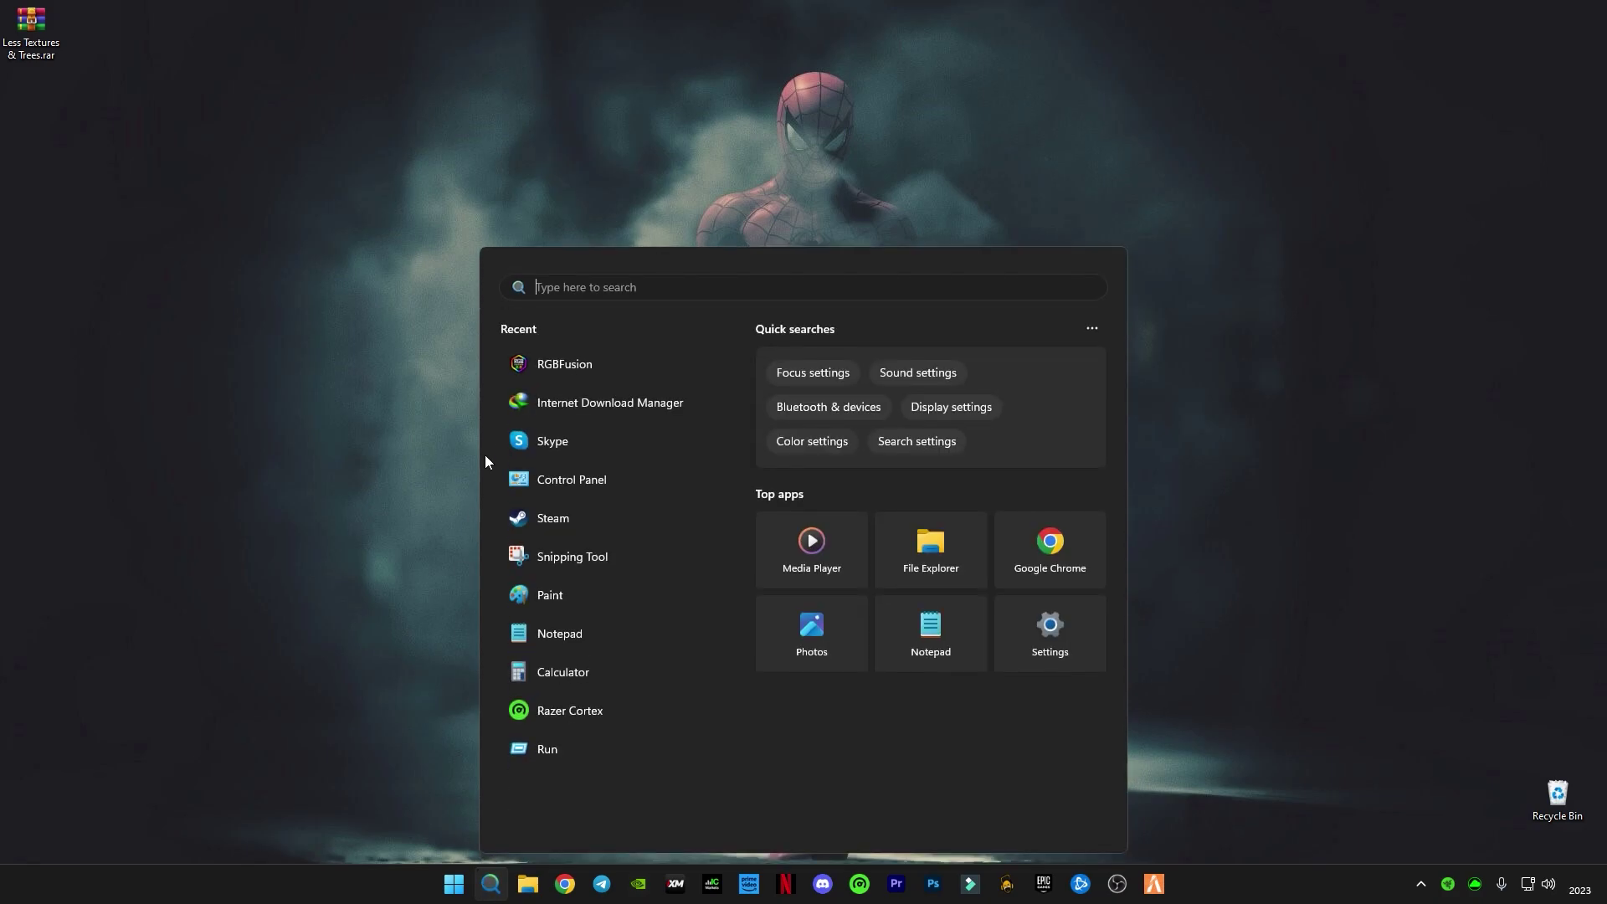
pyautogui.write('run')
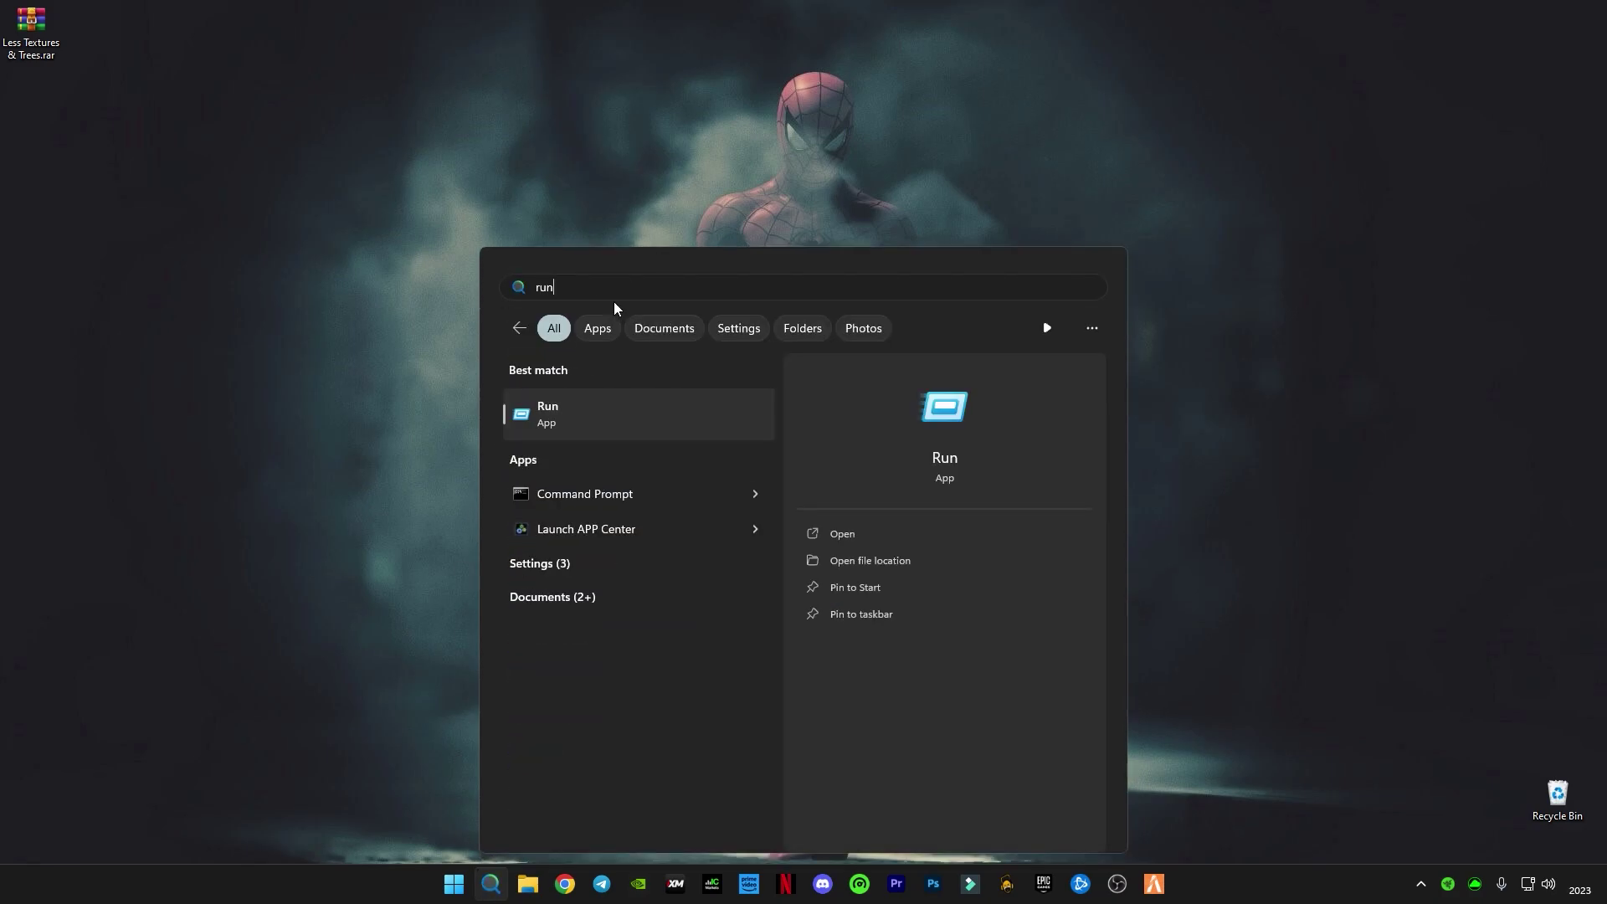
pyautogui.rightClick(563, 417)
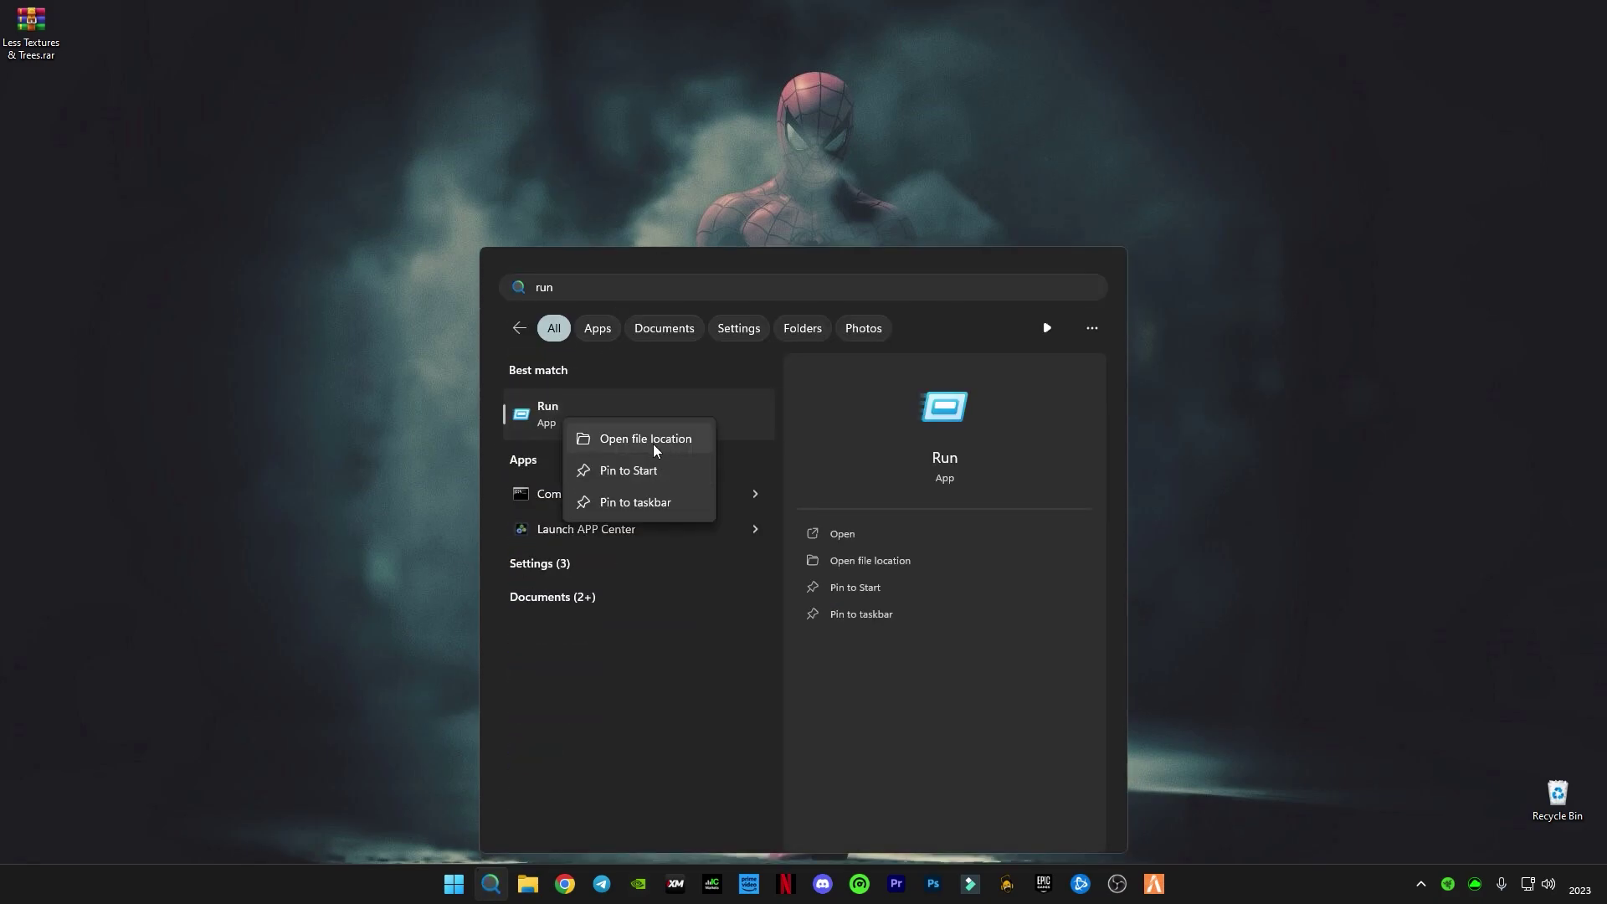
pyautogui.click(87, 472)
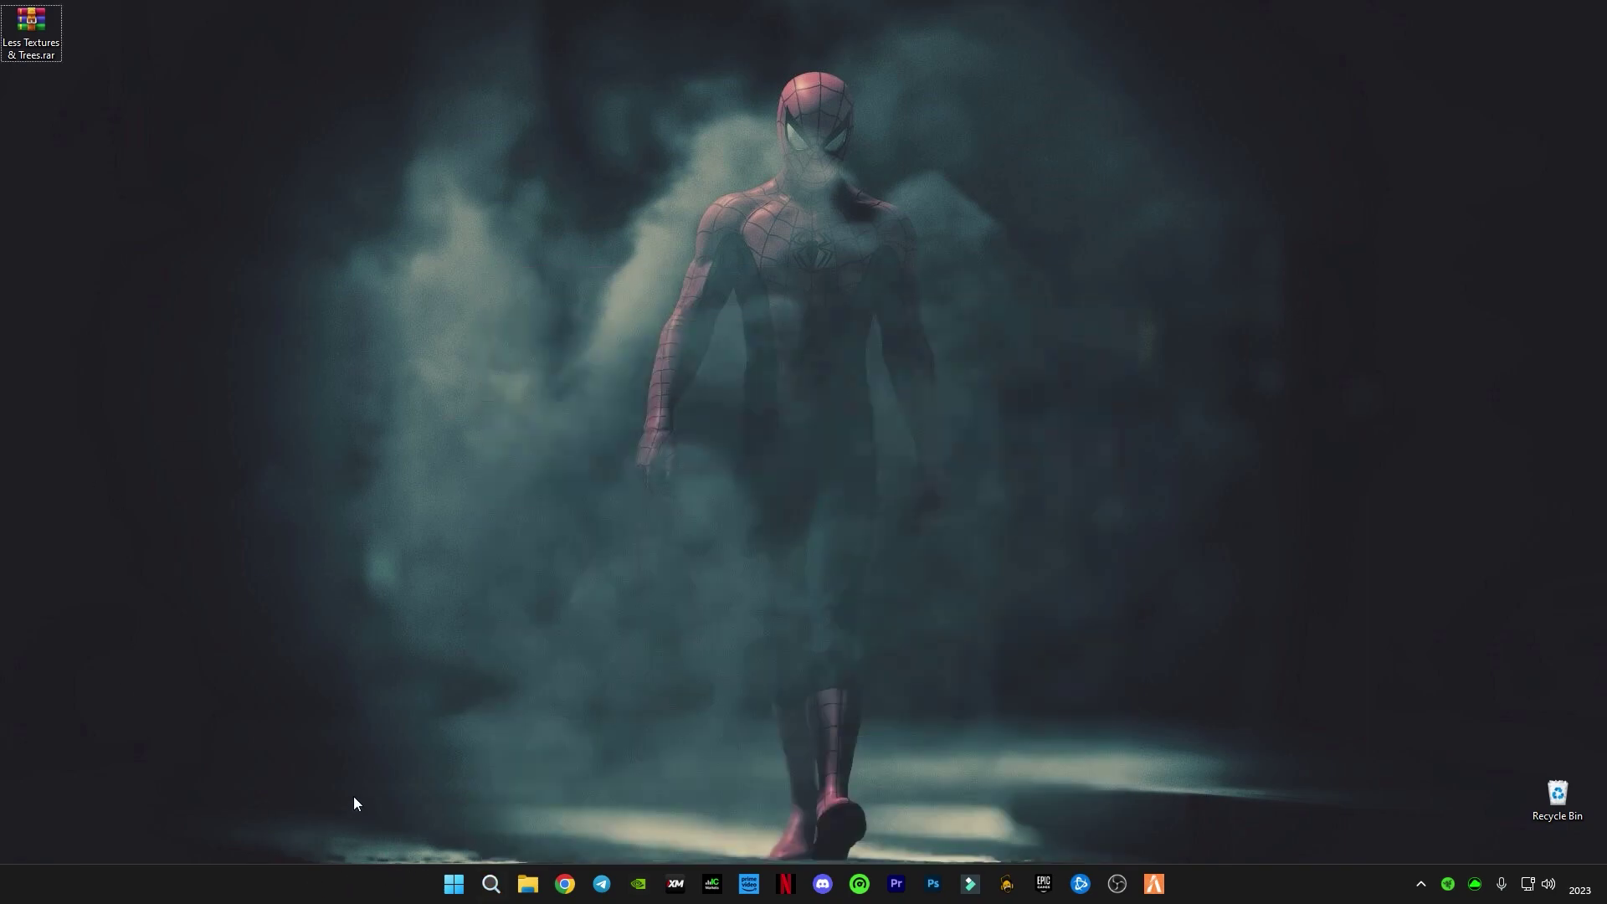
# - Open the user account's Temp folder with the Run command %temp% and permanently delete everything in it
pyautogui.write('%temp')
pyautogui.press('Return')
pyautogui.hotkey('ctrl', 'a')
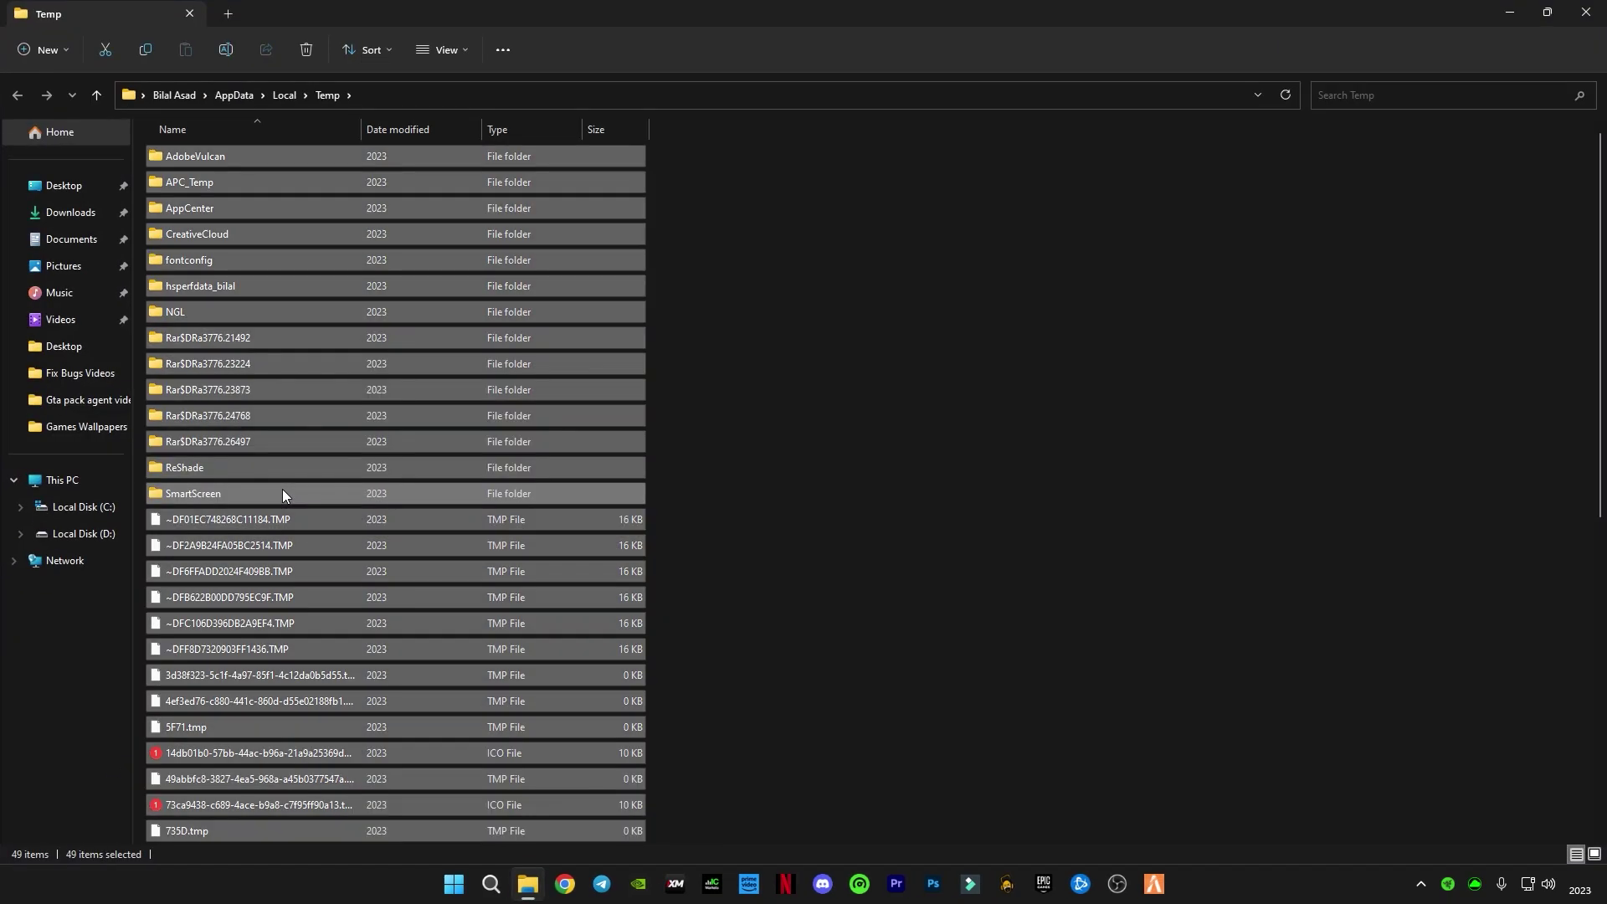
pyautogui.hotkey('shift', 'Delete')
pyautogui.press('Return')
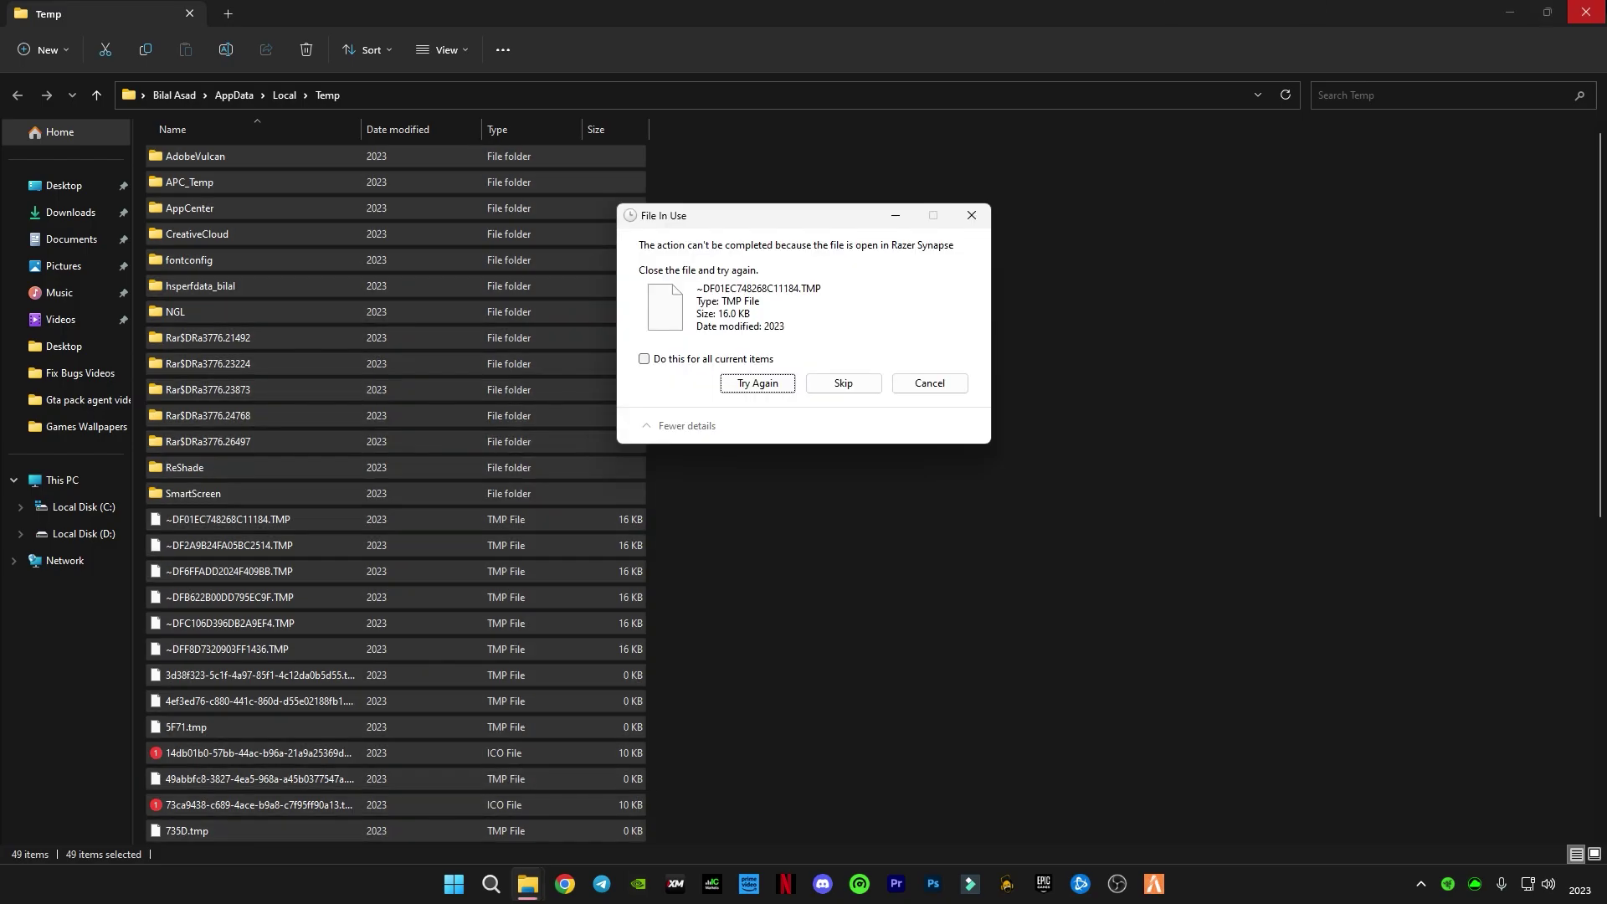
# - Skip all current items that are in use during the deletion and leave the Temp folder for the desktop
pyautogui.click(737, 360)
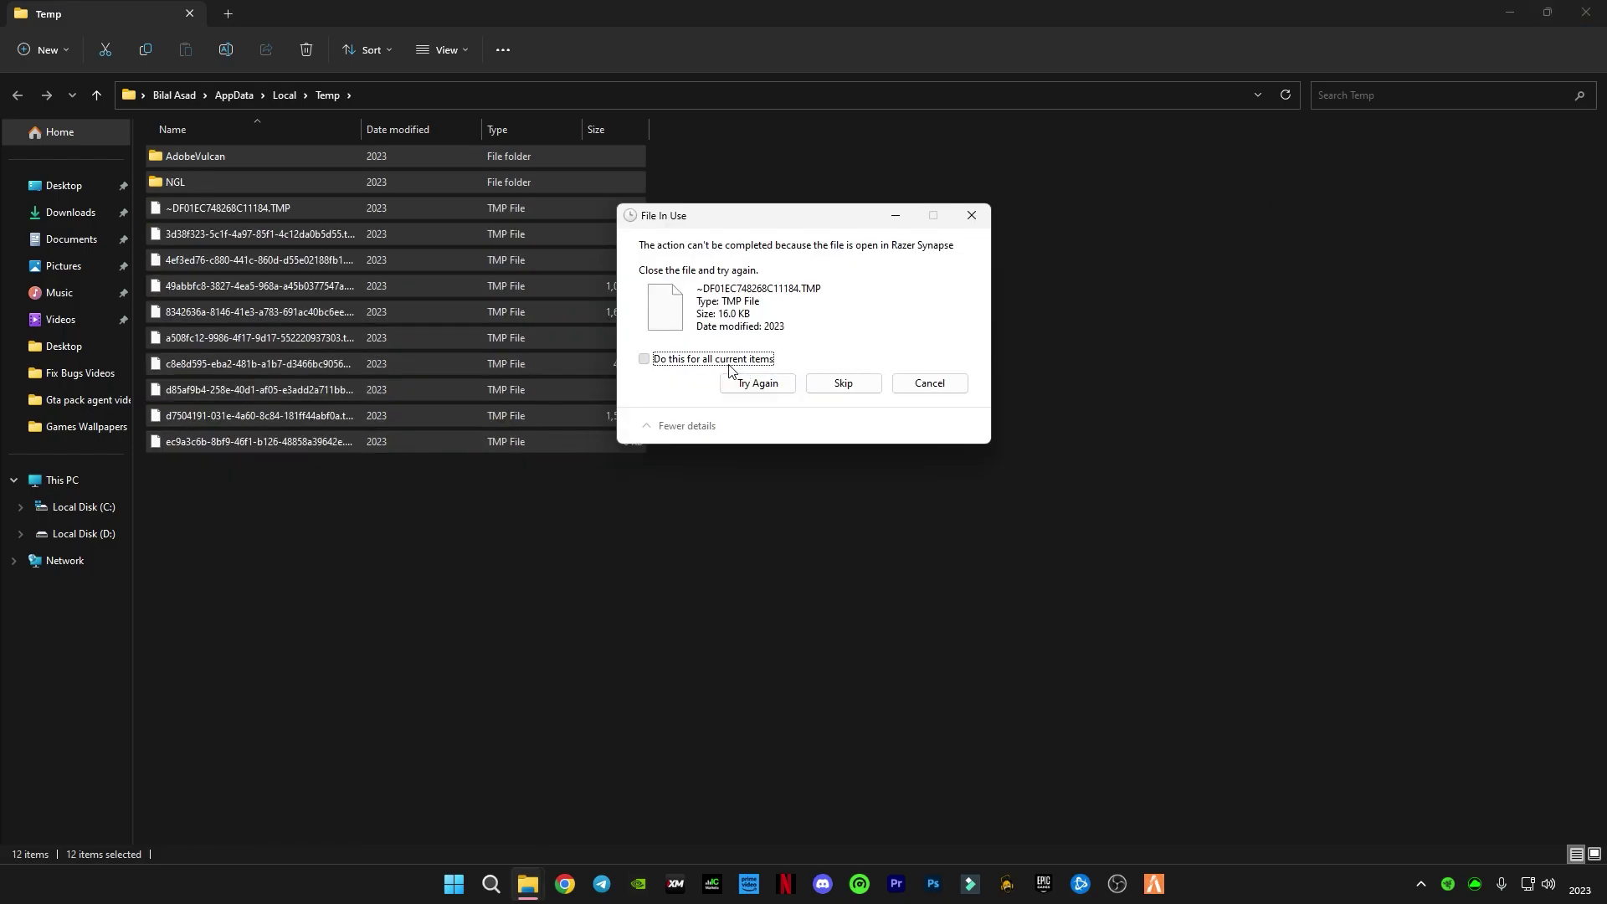
pyautogui.click(859, 392)
pyautogui.click(657, 375)
pyautogui.click(834, 400)
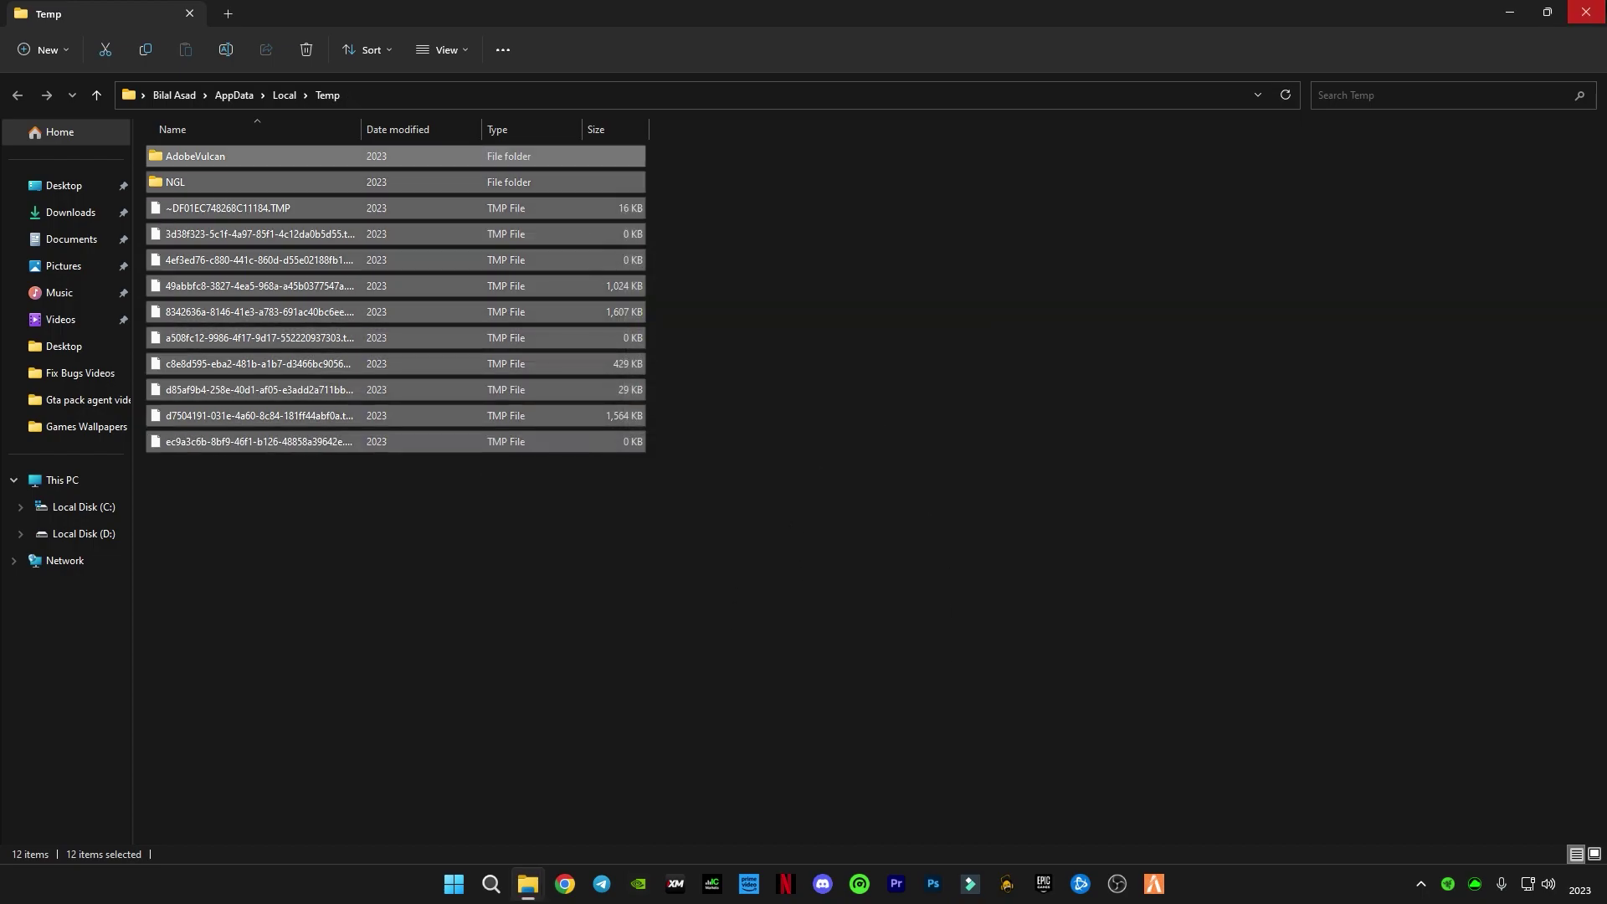
pyautogui.press('super+d')
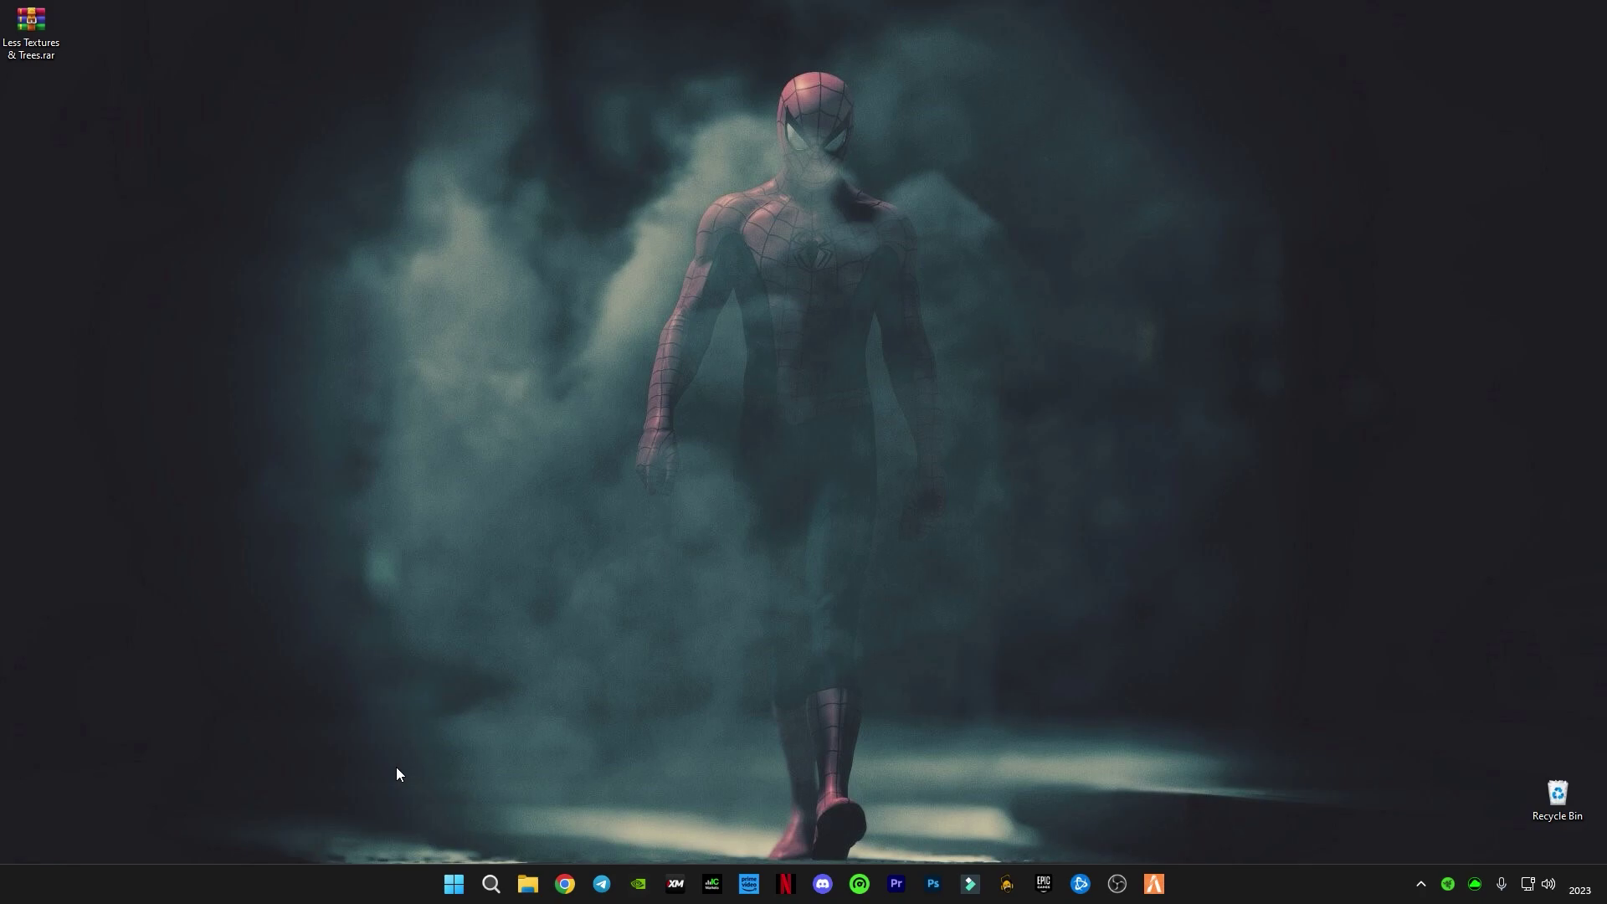
# - Open the Windows Prefetch folder with the Run command prefetch, check its contents and close it
pyautogui.press('super+r')
pyautogui.write('p')
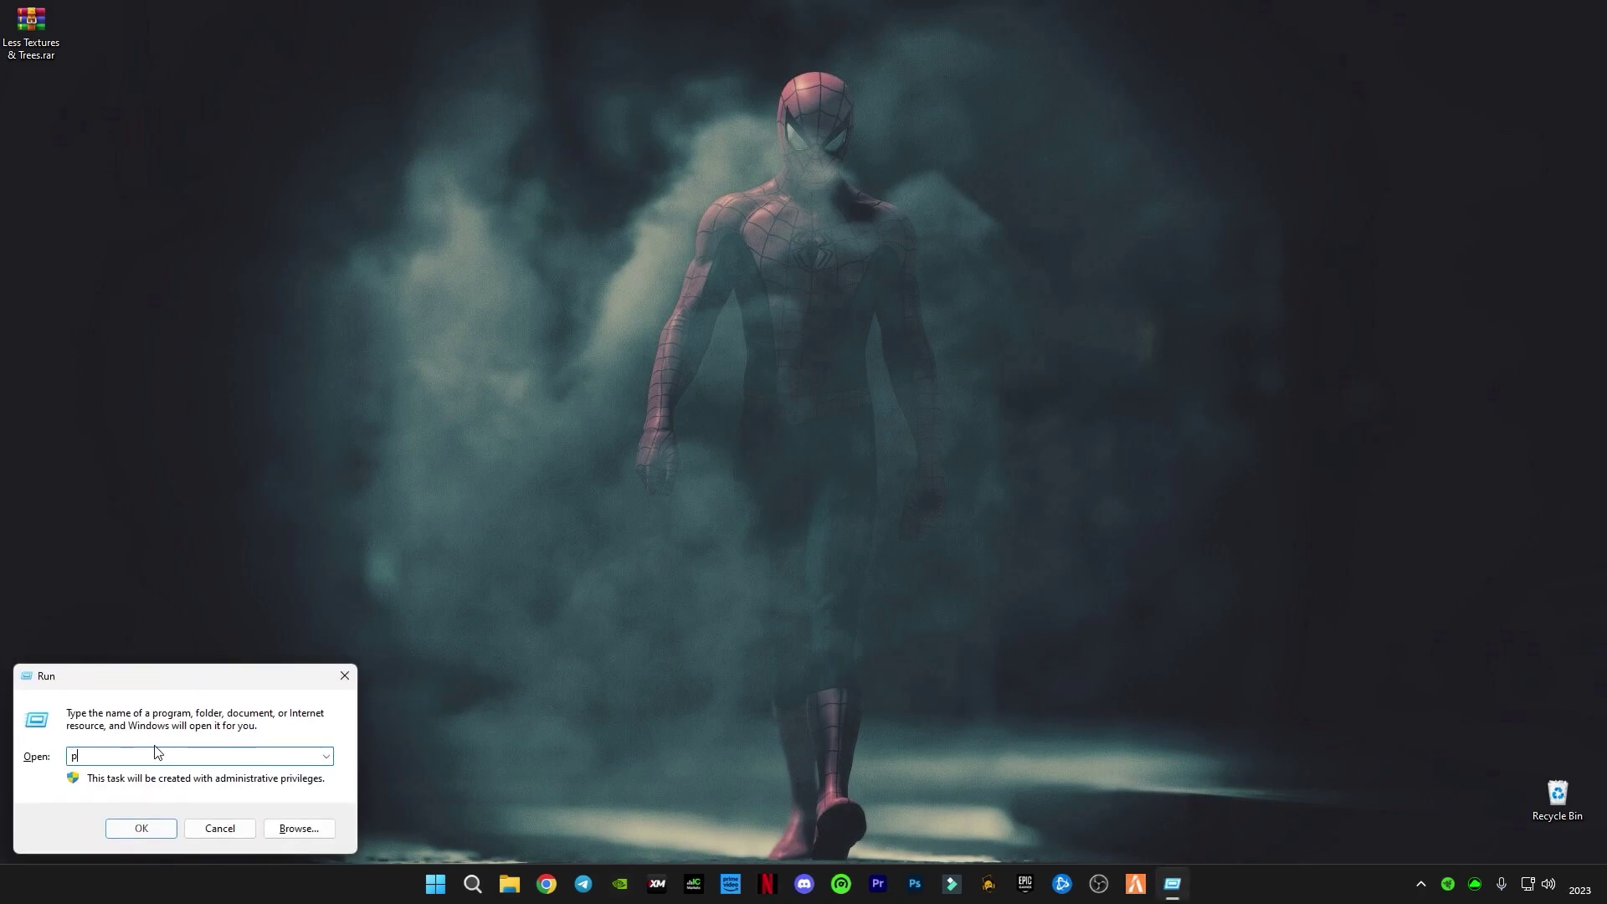
pyautogui.write('refetch')
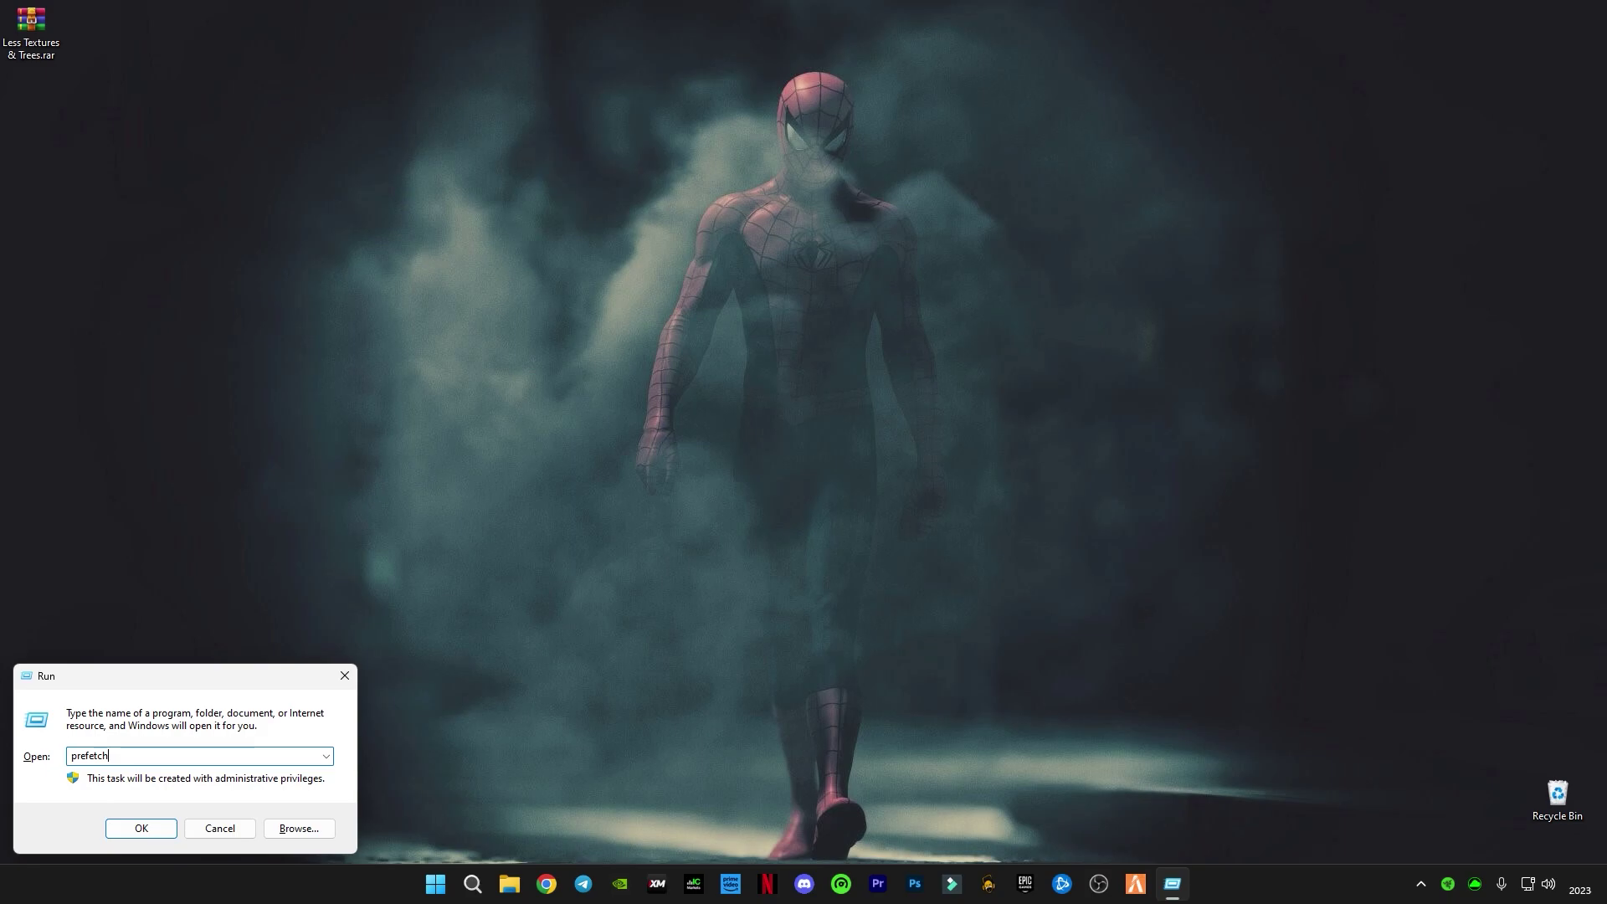
pyautogui.click(162, 834)
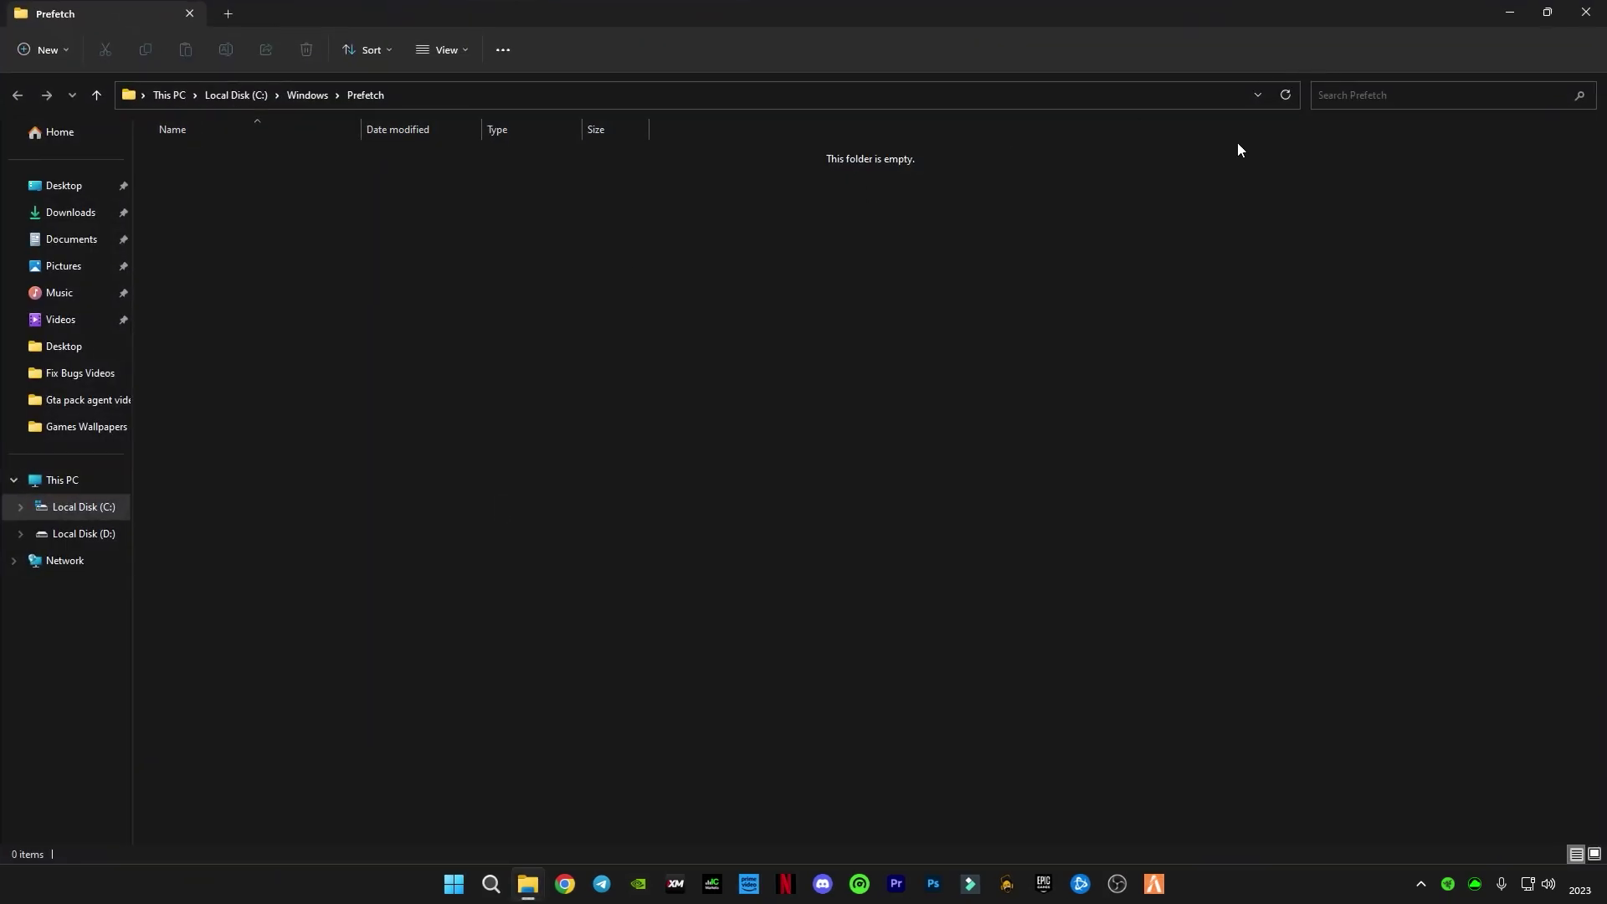
pyautogui.click(1585, 12)
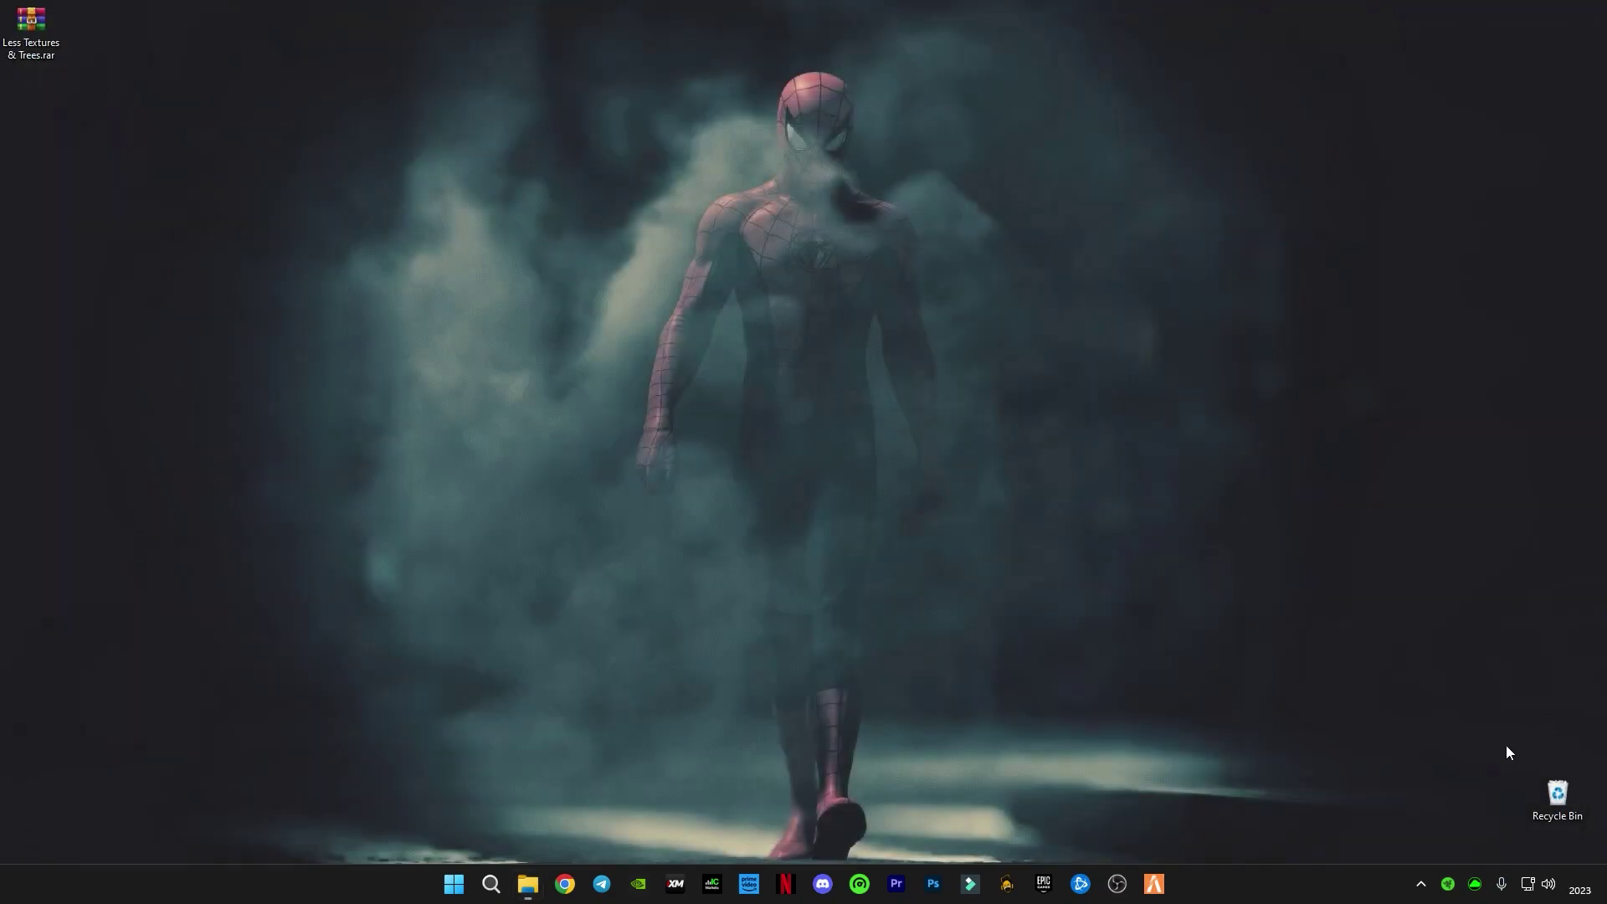
# - Empty the Recycle Bin and confirm permanent deletion of its contents
pyautogui.rightClick(1573, 812)
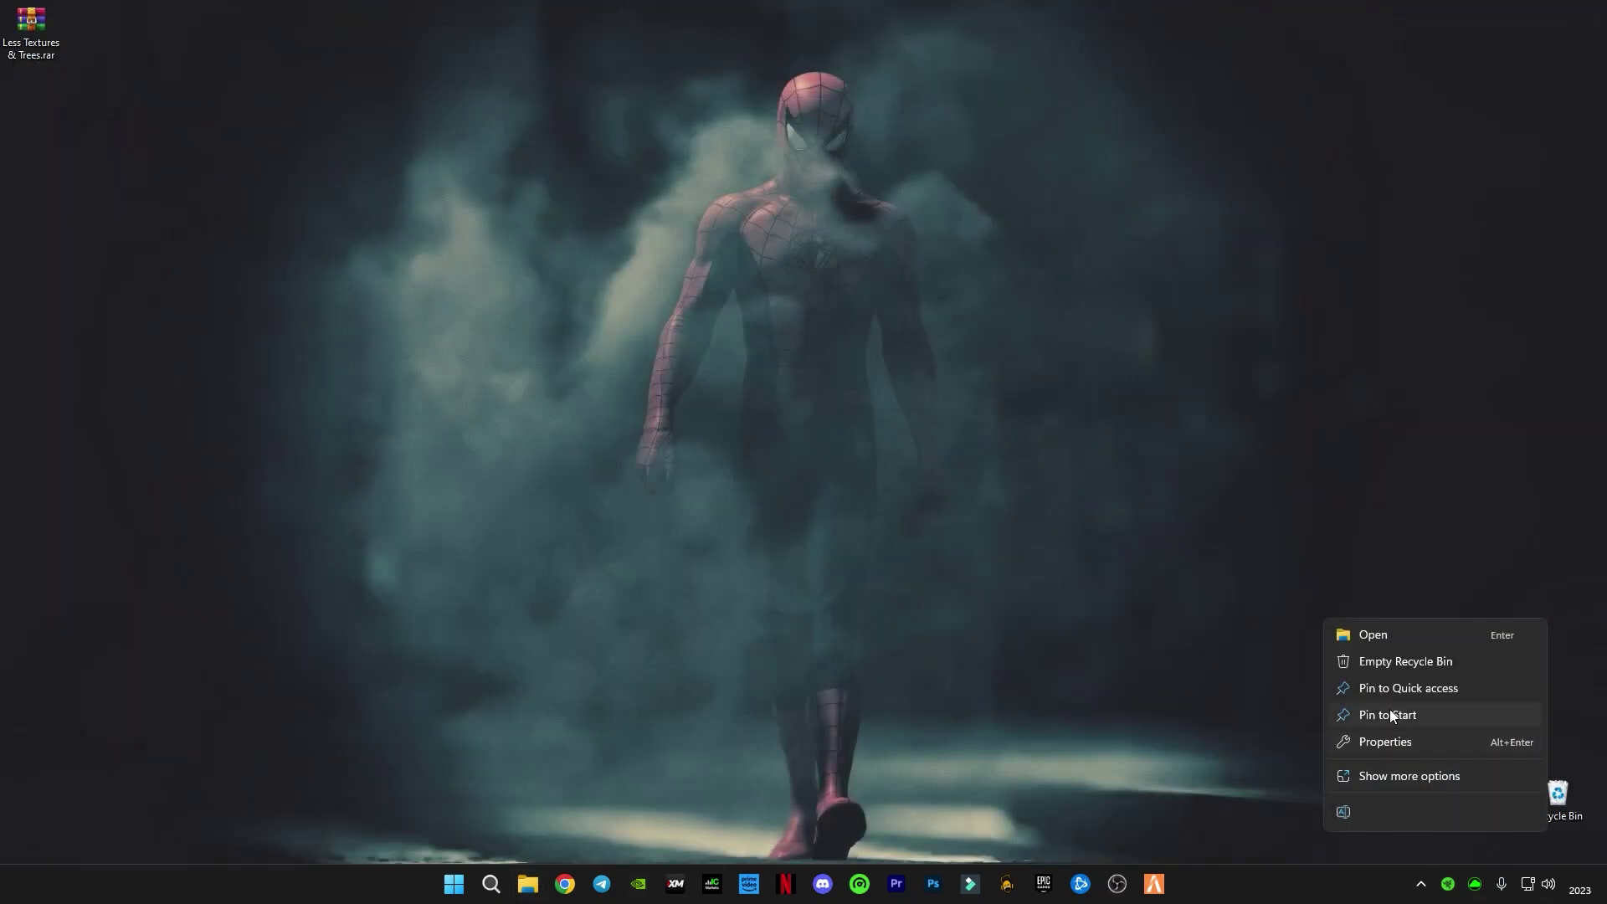
pyautogui.click(1403, 663)
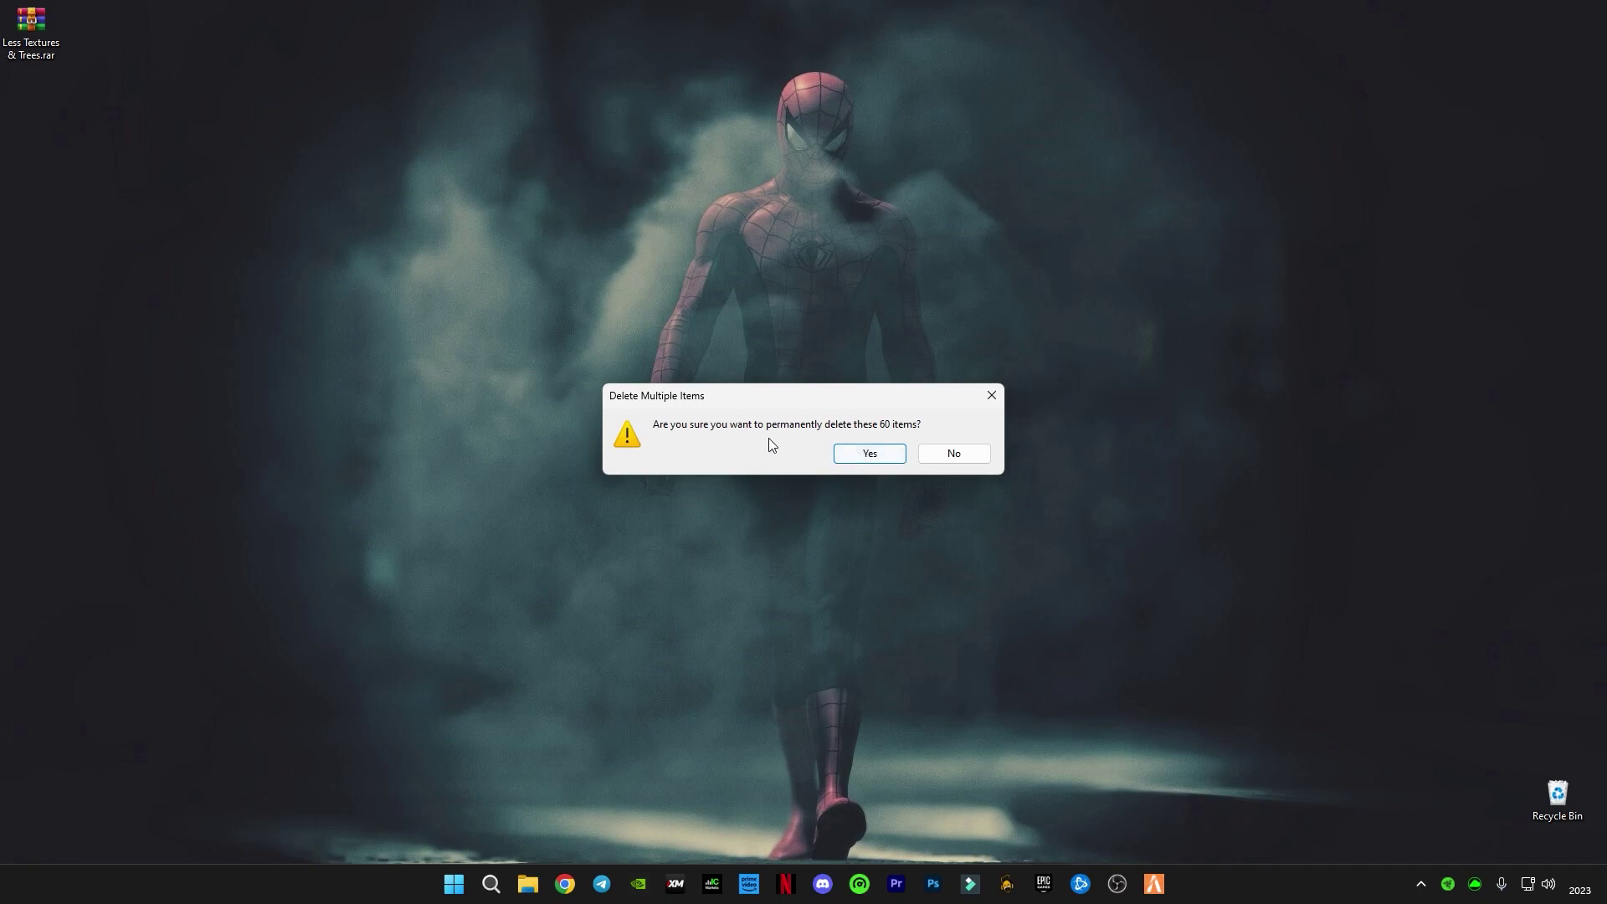
pyautogui.click(891, 460)
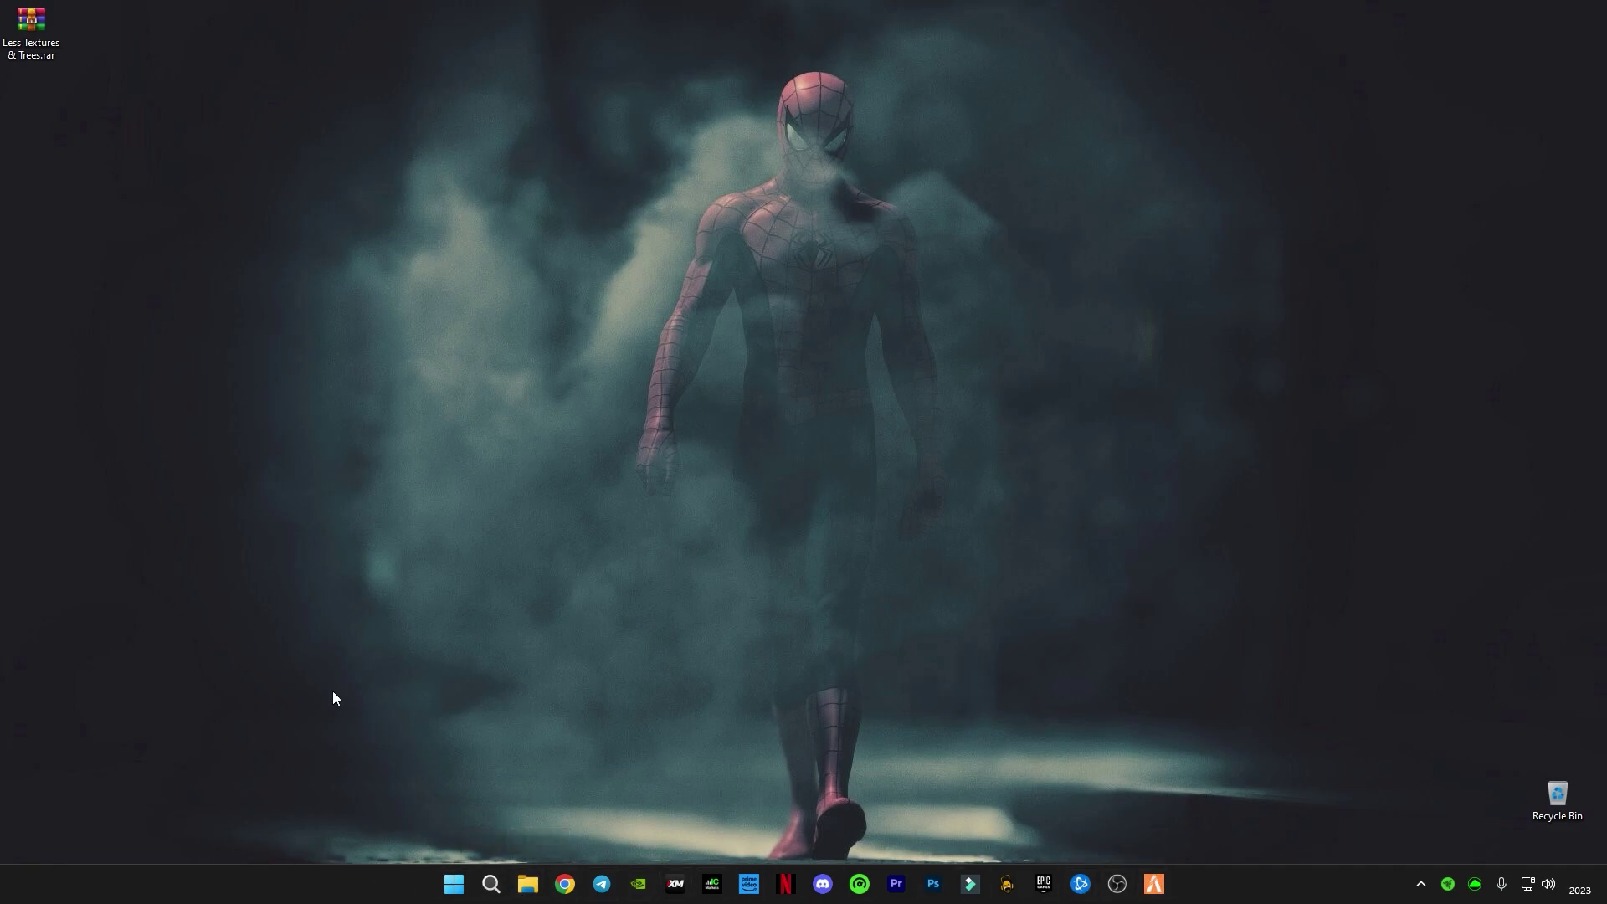
# - Open the AppData folder with the Run command appdata and go to Local > FiveM > FiveM Application Data > data
pyautogui.press('super+r')
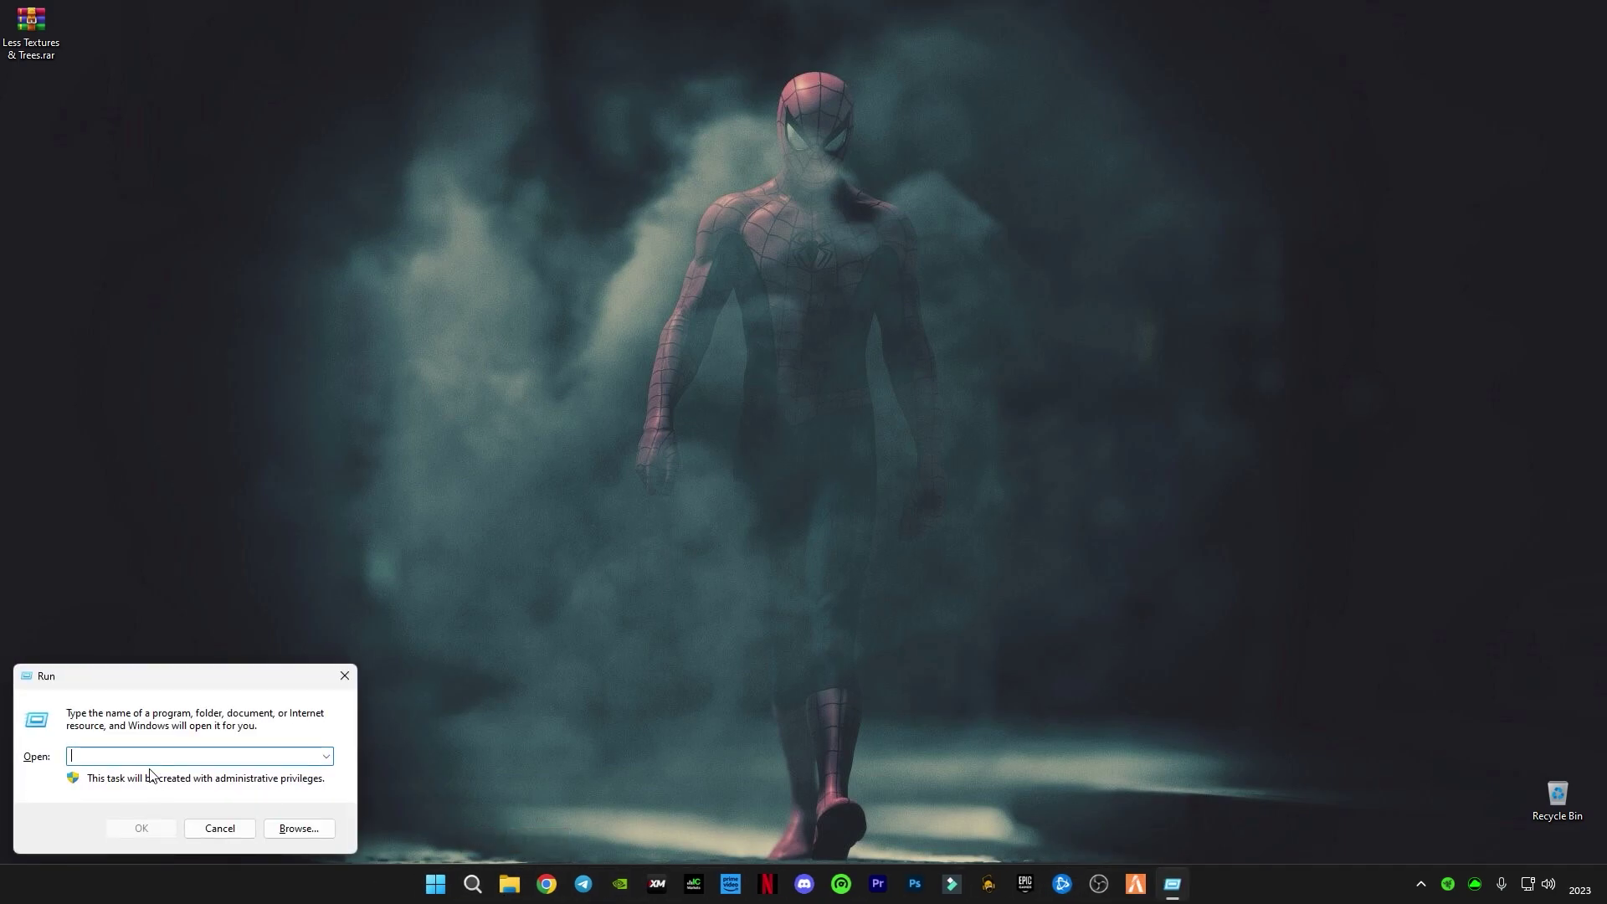
pyautogui.write('appdata')
pyautogui.press('Return')
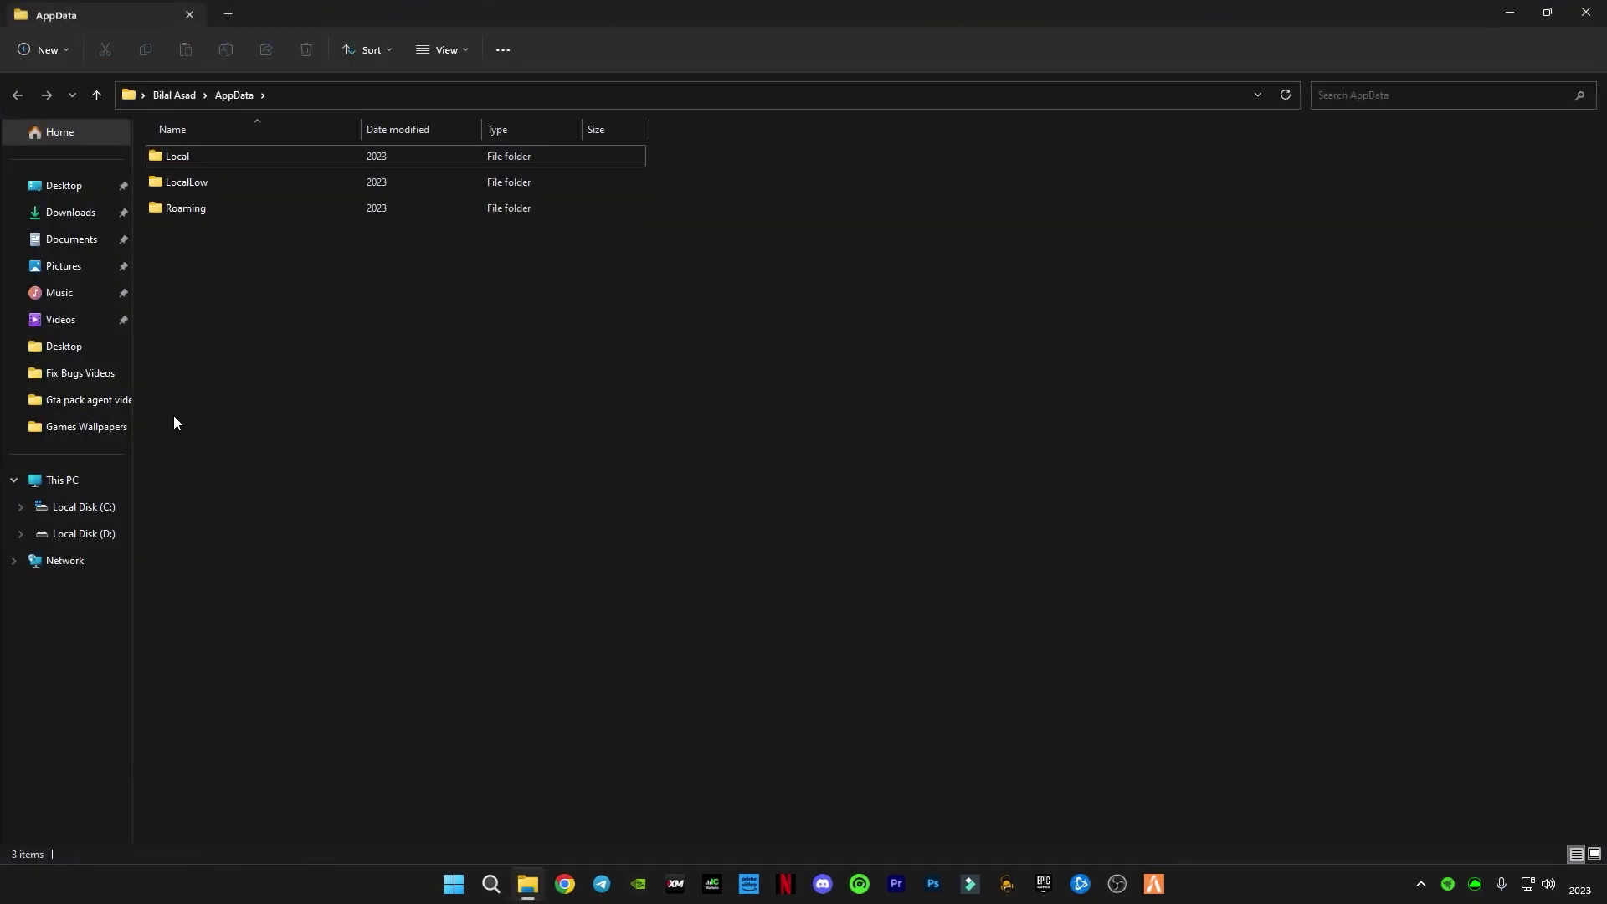
pyautogui.doubleClick(211, 154)
pyautogui.click(169, 674)
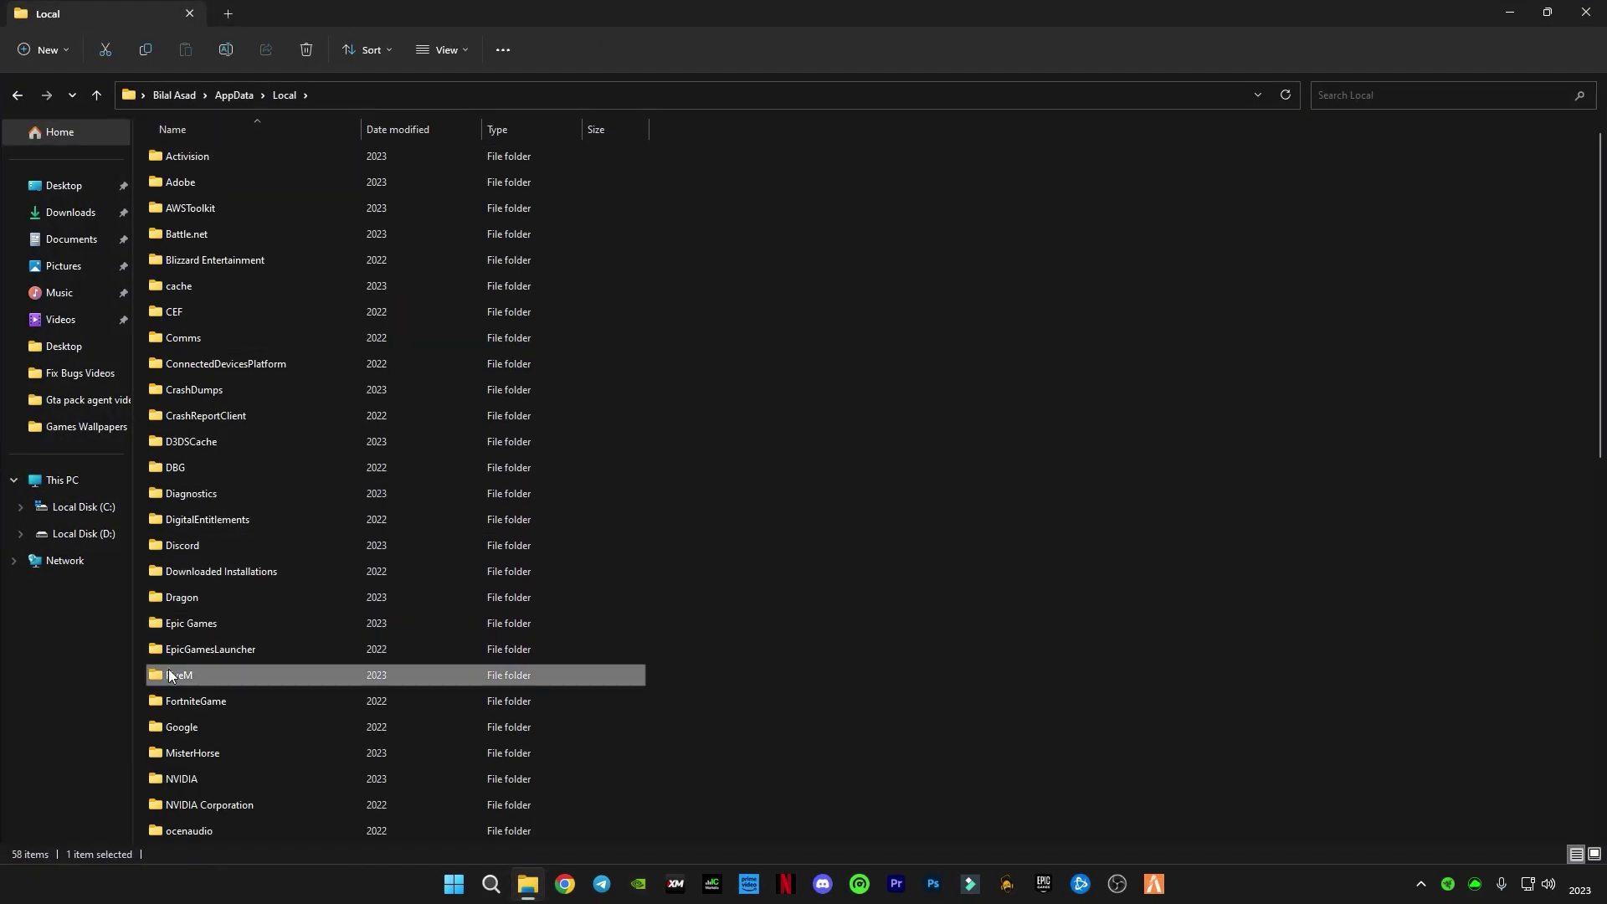
pyautogui.doubleClick(168, 675)
pyautogui.click(205, 159)
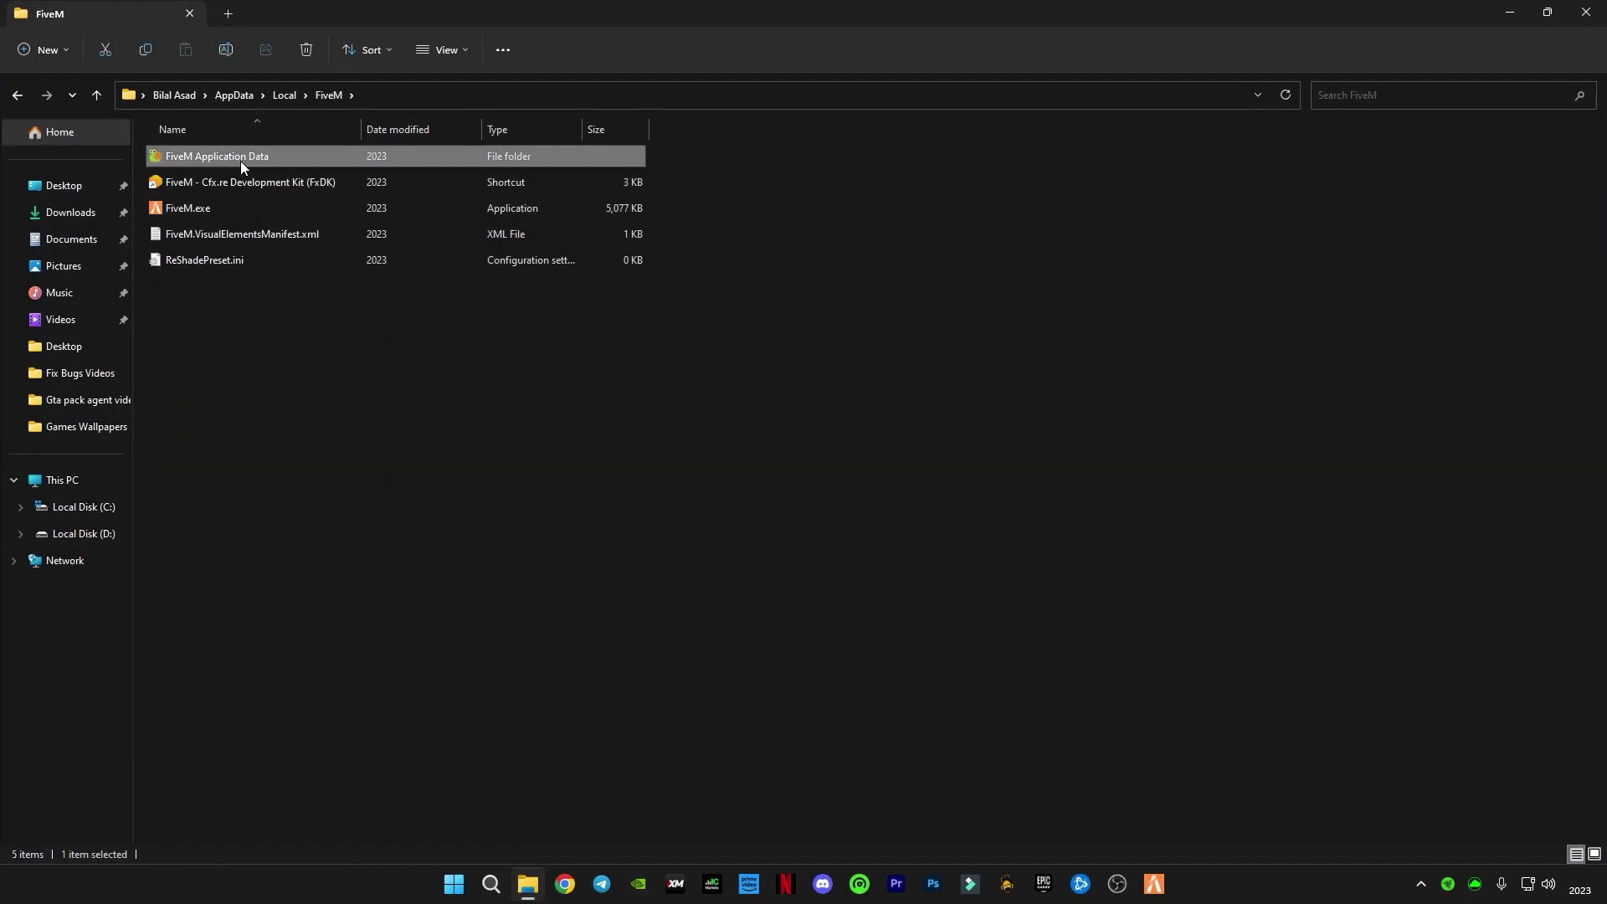
pyautogui.doubleClick(239, 159)
pyautogui.click(188, 237)
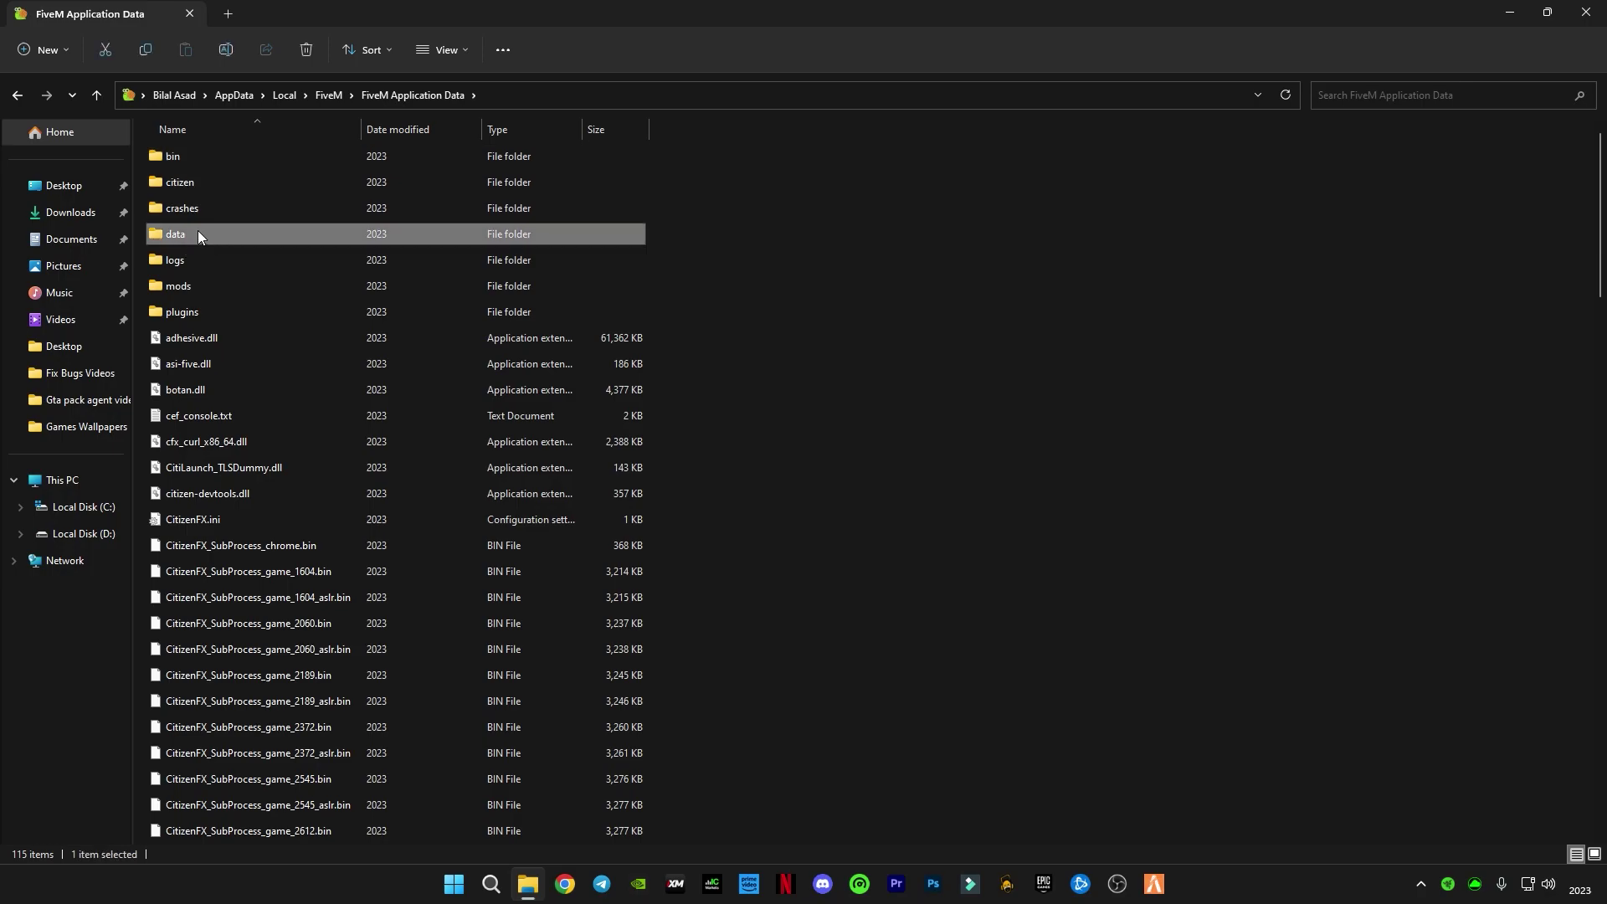
pyautogui.doubleClick(197, 234)
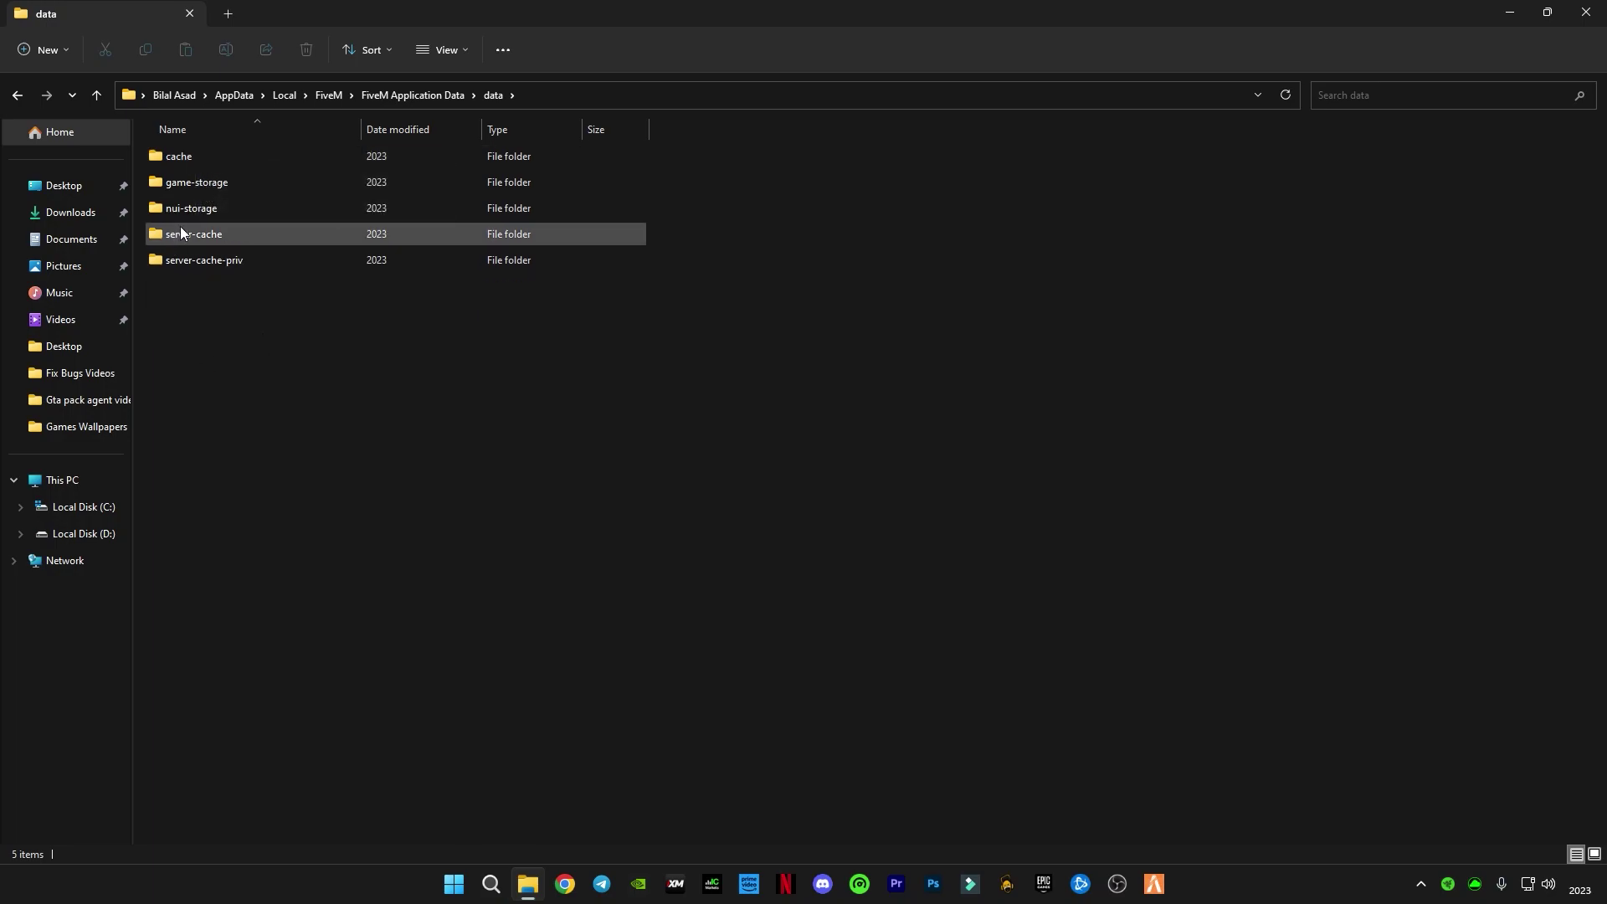
# - Permanently delete the cache, server-cache and server-cache-priv folders from FiveM's data folder and close the window
pyautogui.moveTo(198, 263)
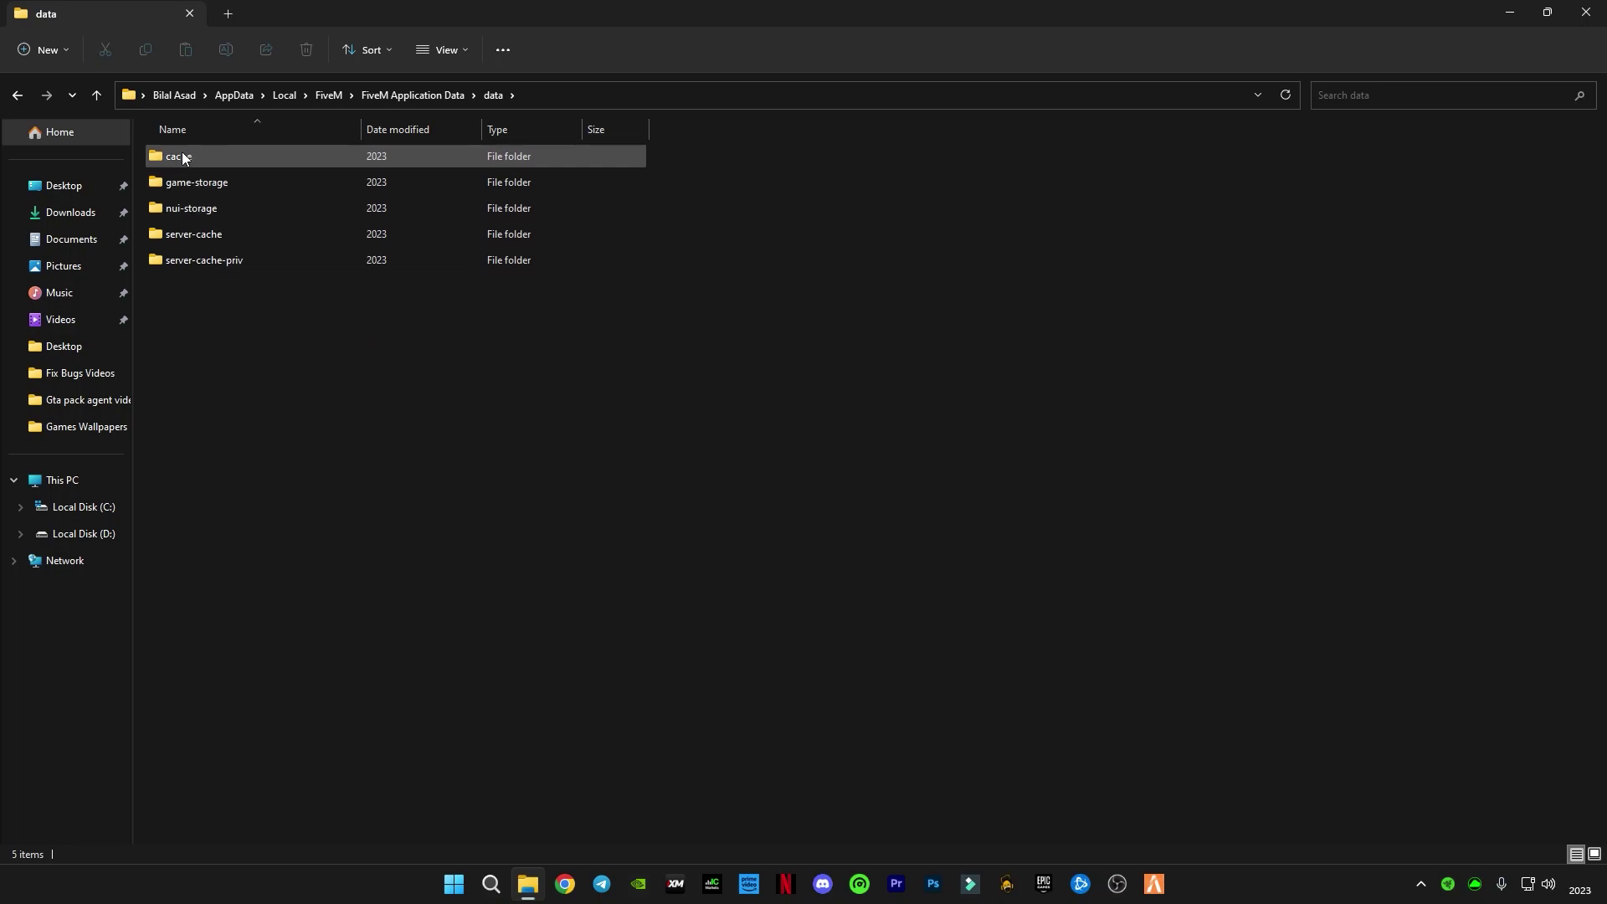
pyautogui.click(183, 157)
pyautogui.keyDown('ctrl'); pyautogui.click(194, 235); pyautogui.keyUp('ctrl')
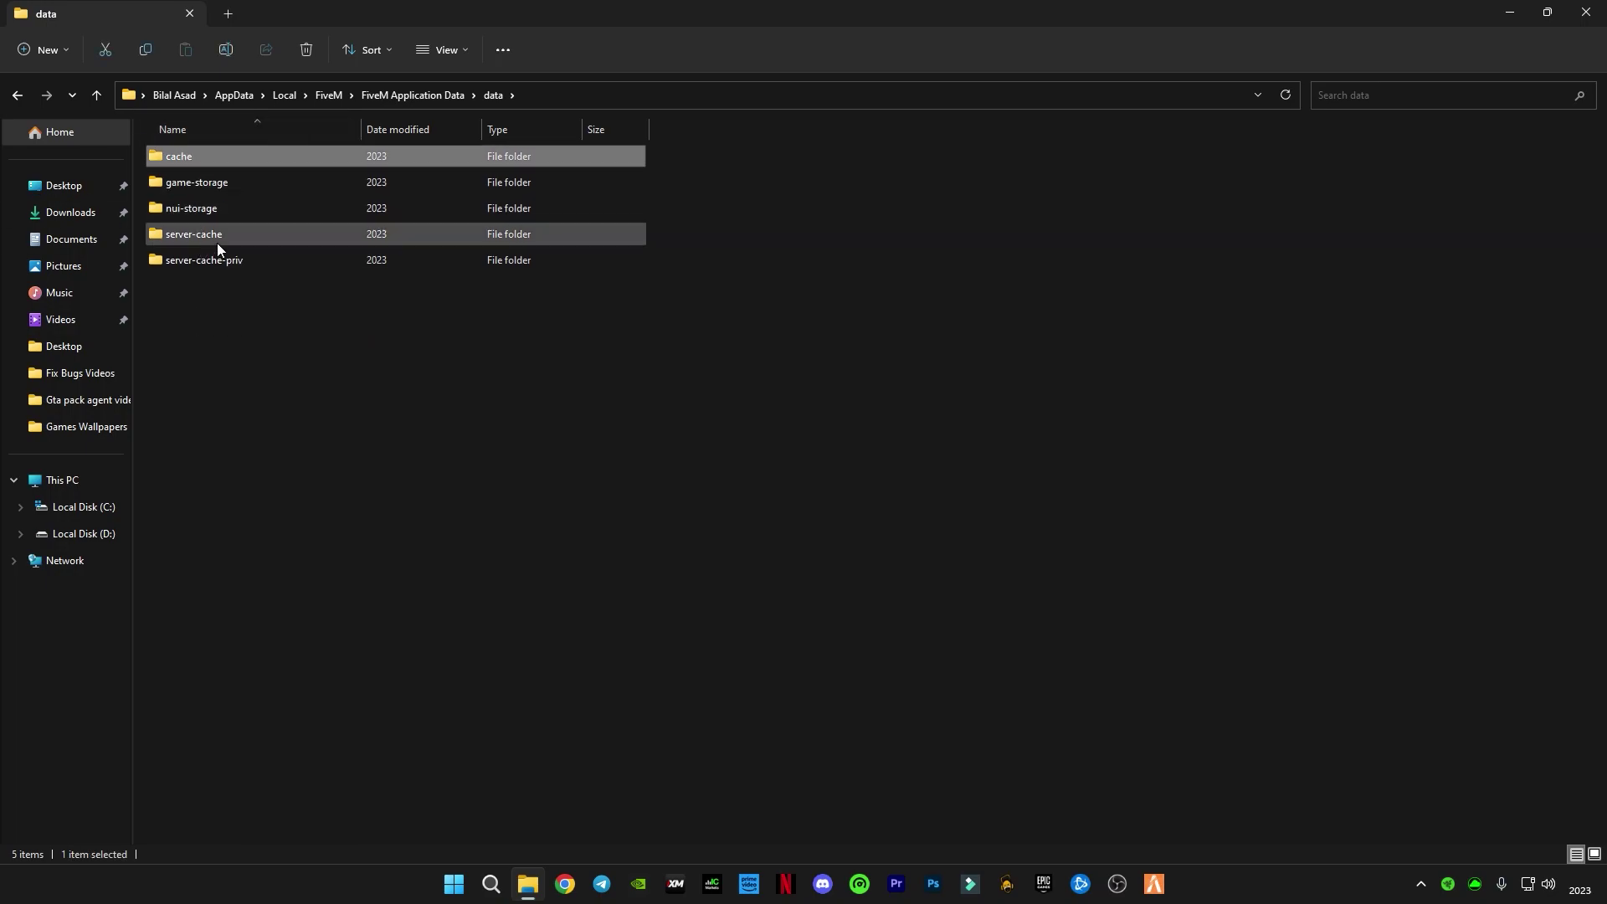
pyautogui.keyDown('ctrl'); pyautogui.click(198, 260); pyautogui.keyUp('ctrl')
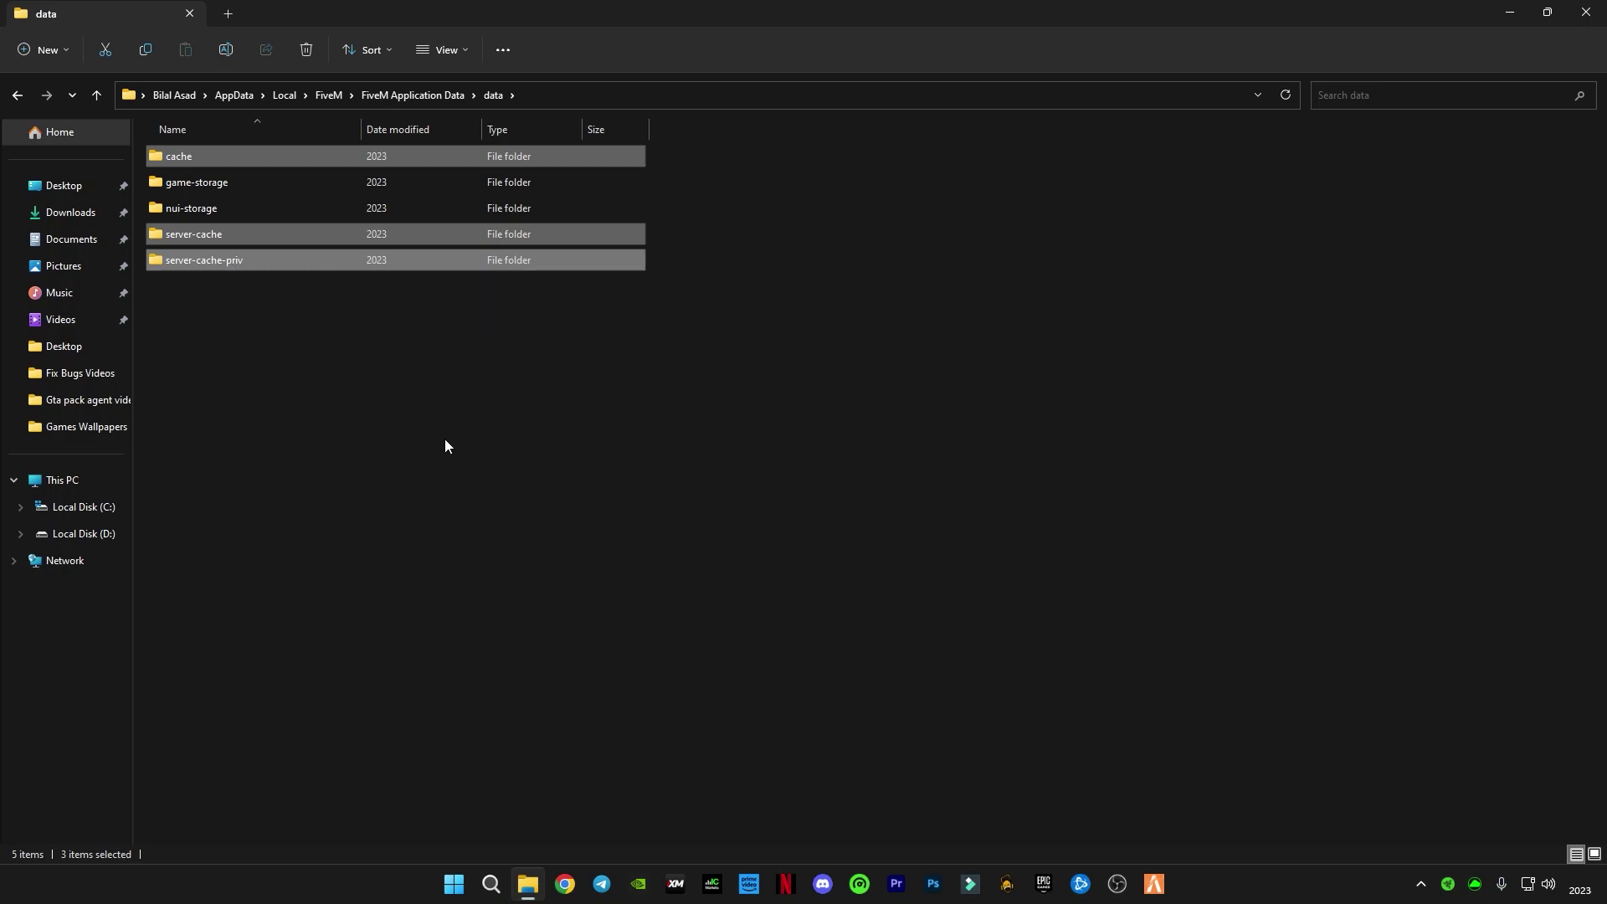
pyautogui.press('Delete')
pyautogui.press('Escape')
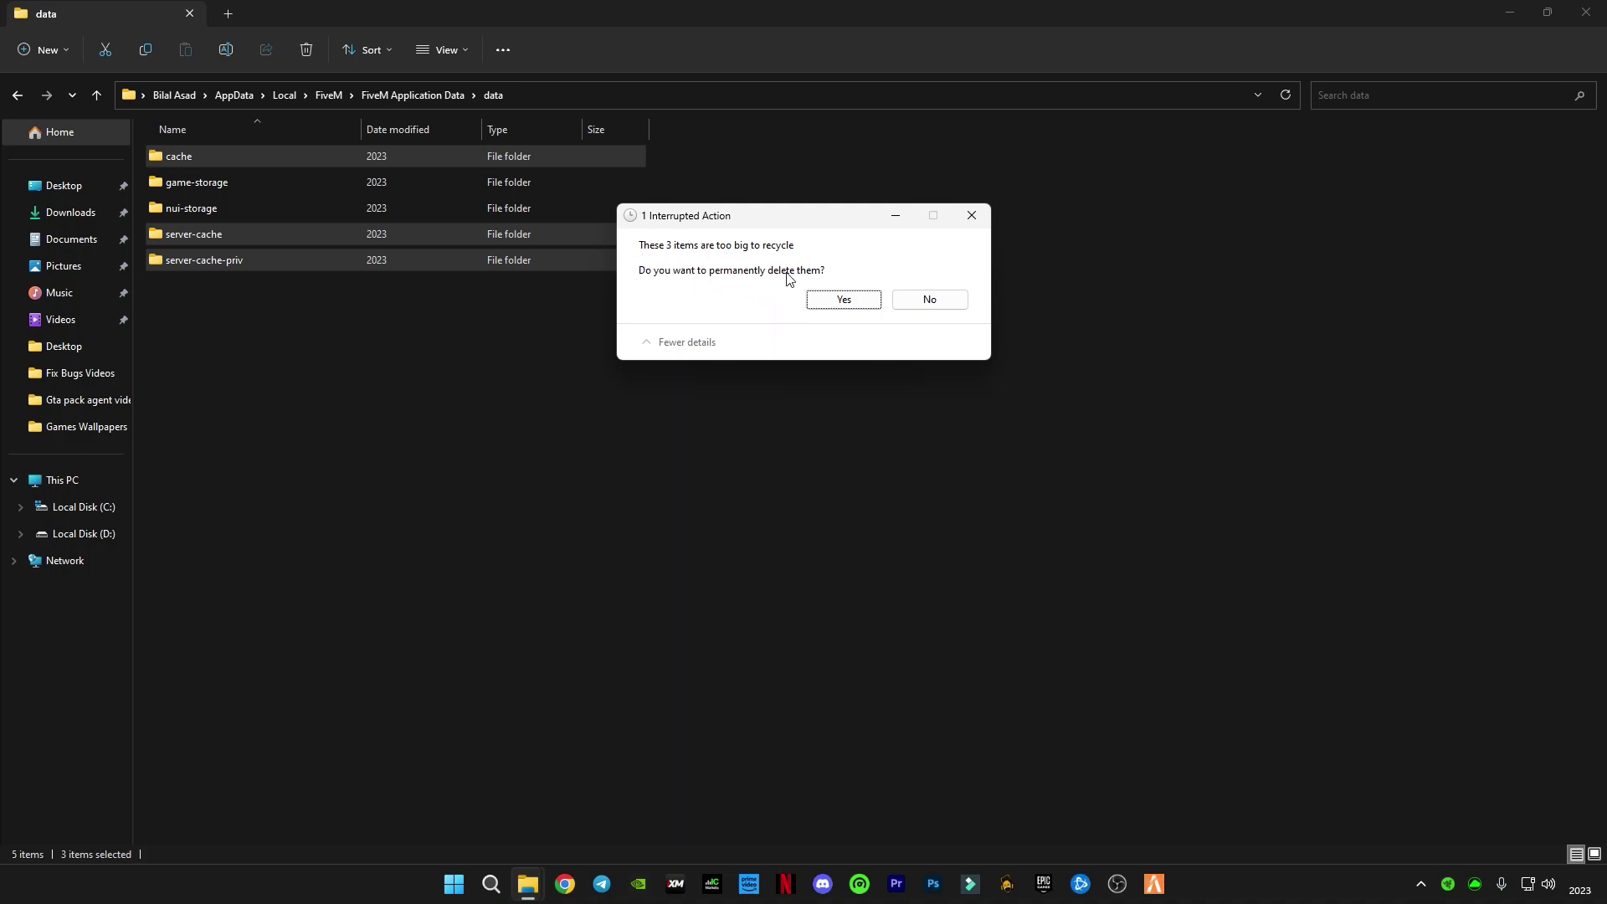
pyautogui.click(847, 299)
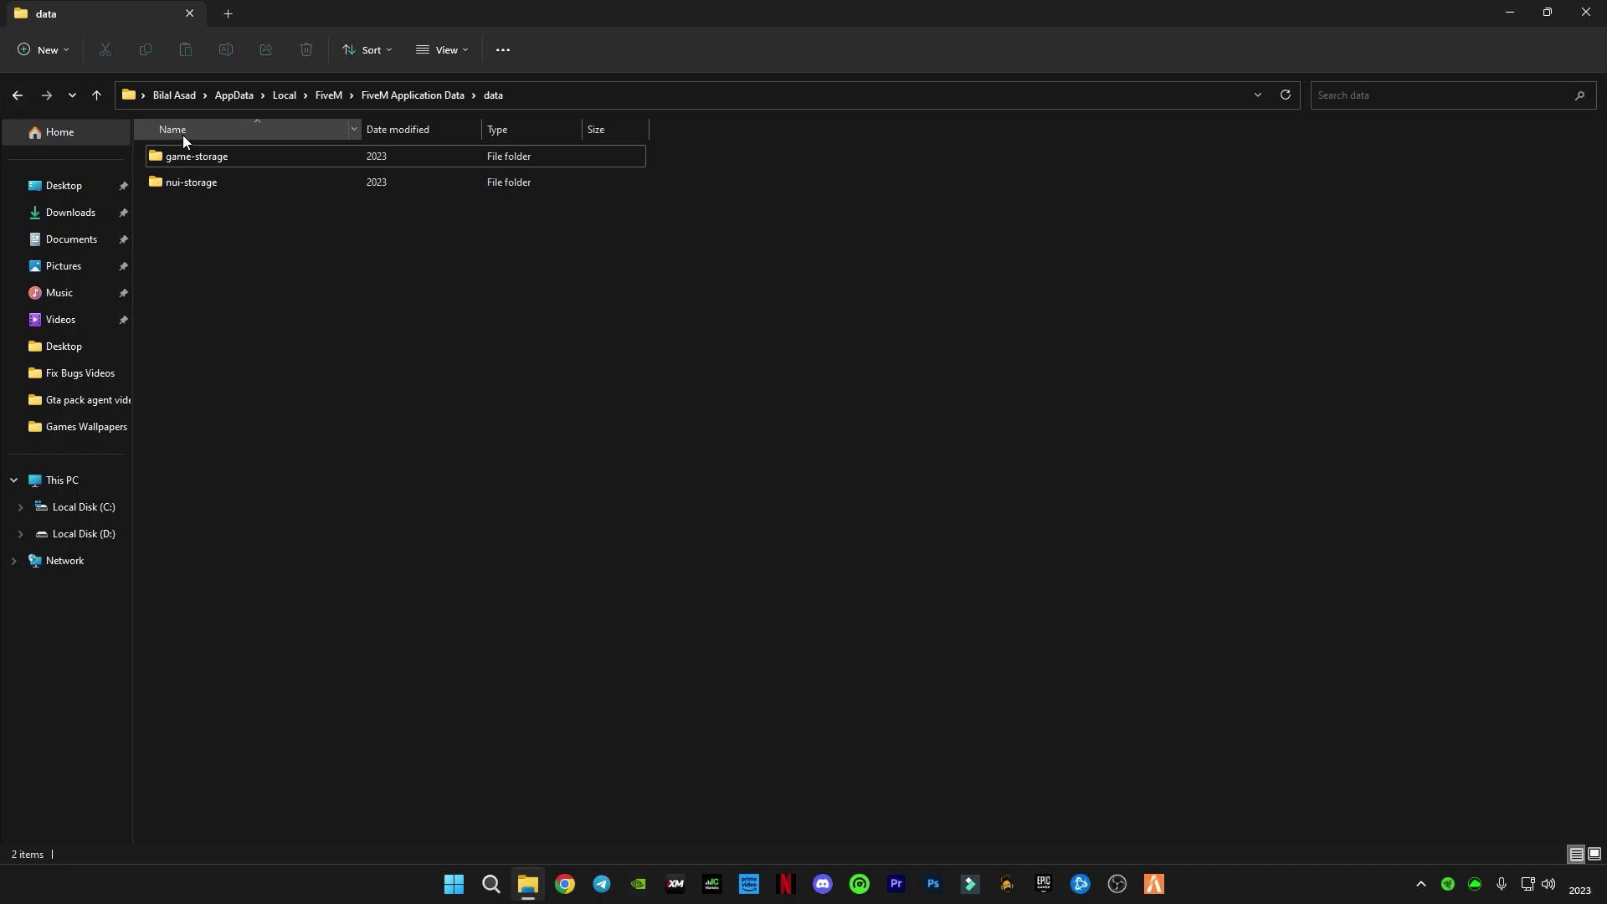
pyautogui.click(1587, 12)
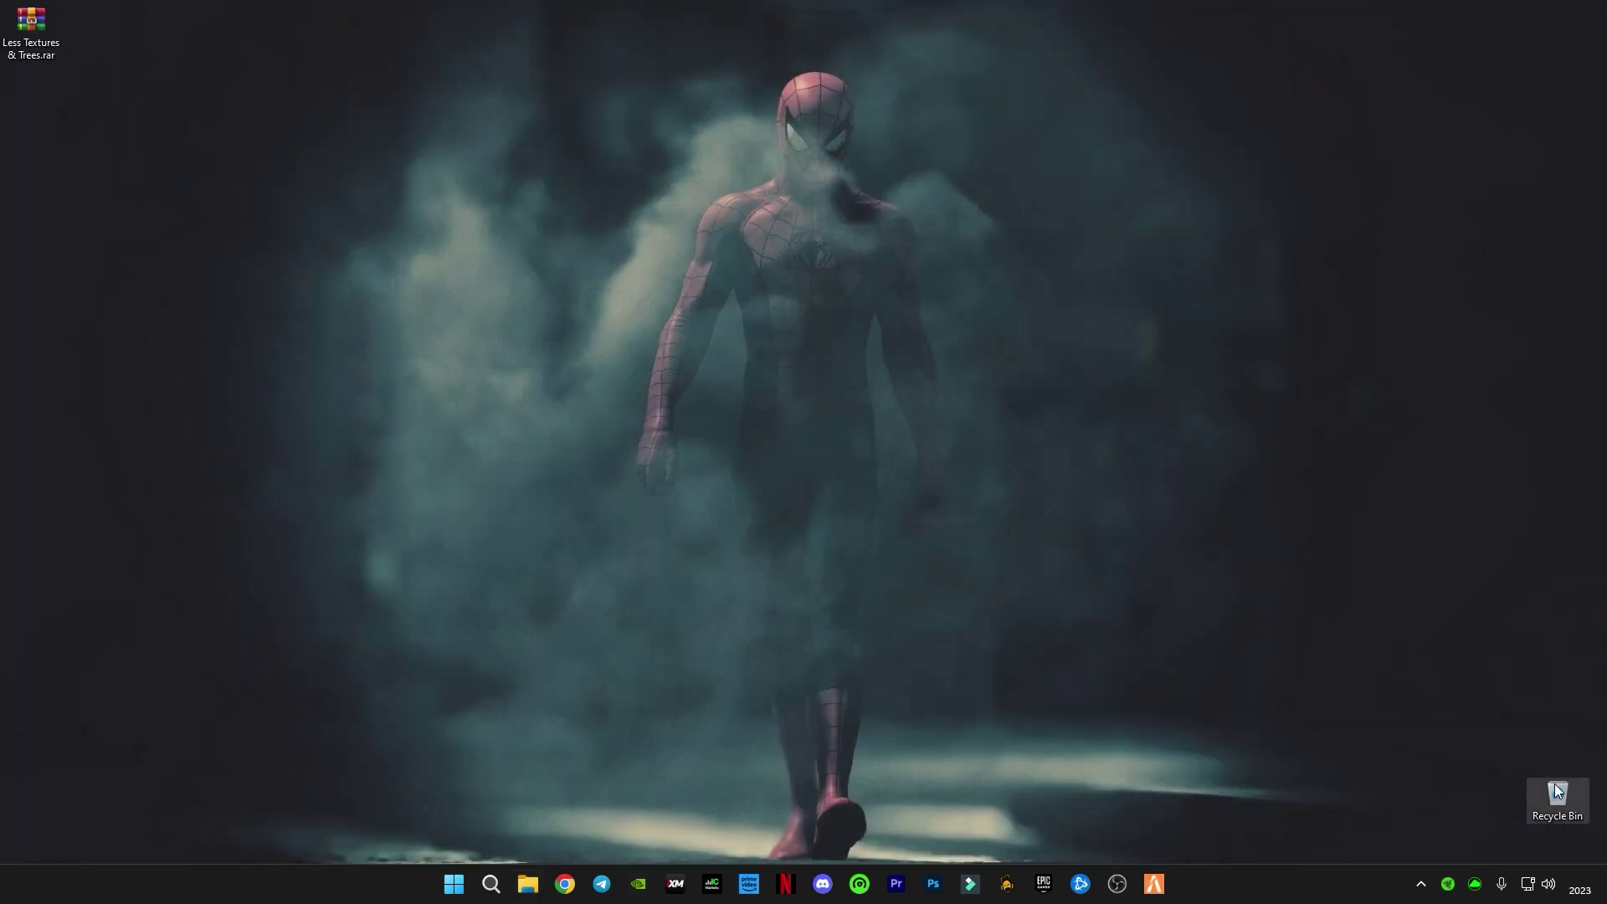
pyautogui.moveTo(1499, 733); pyautogui.dragTo(1599, 839)
pyautogui.click(644, 836)
pyautogui.click(31, 29)
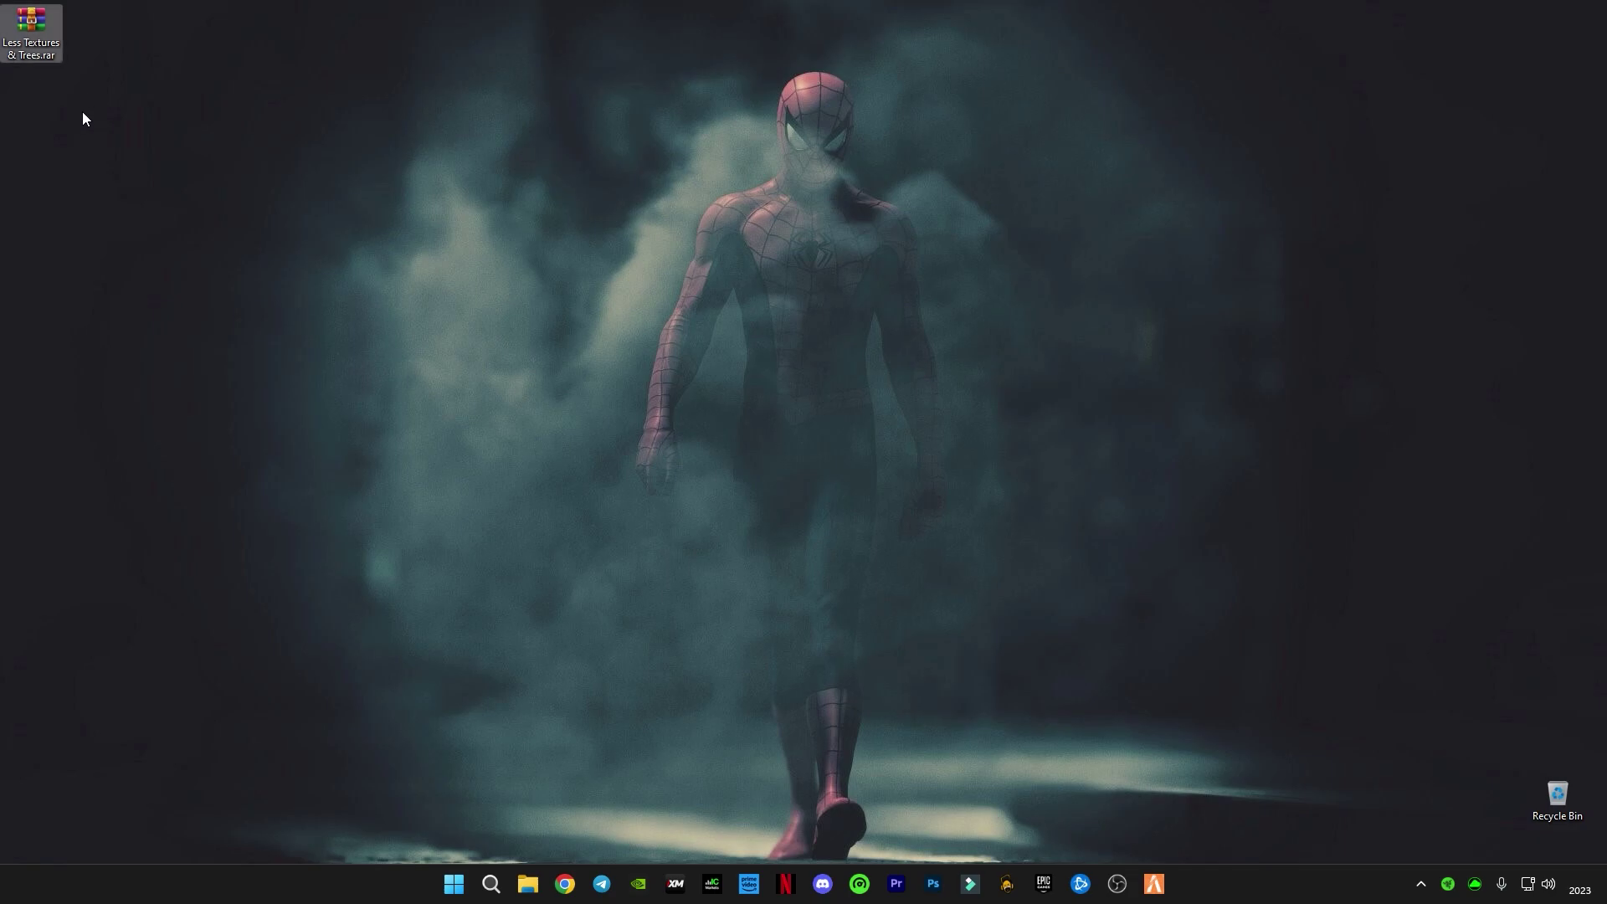
pyautogui.click(26, 53)
pyautogui.click(30, 57)
pyautogui.press('F2')
pyautogui.press('Escape')
# - Extract Less Textures & Trees.rar to its own folder on the desktop and open that folder to select its citizen folder
pyautogui.rightClick(27, 30)
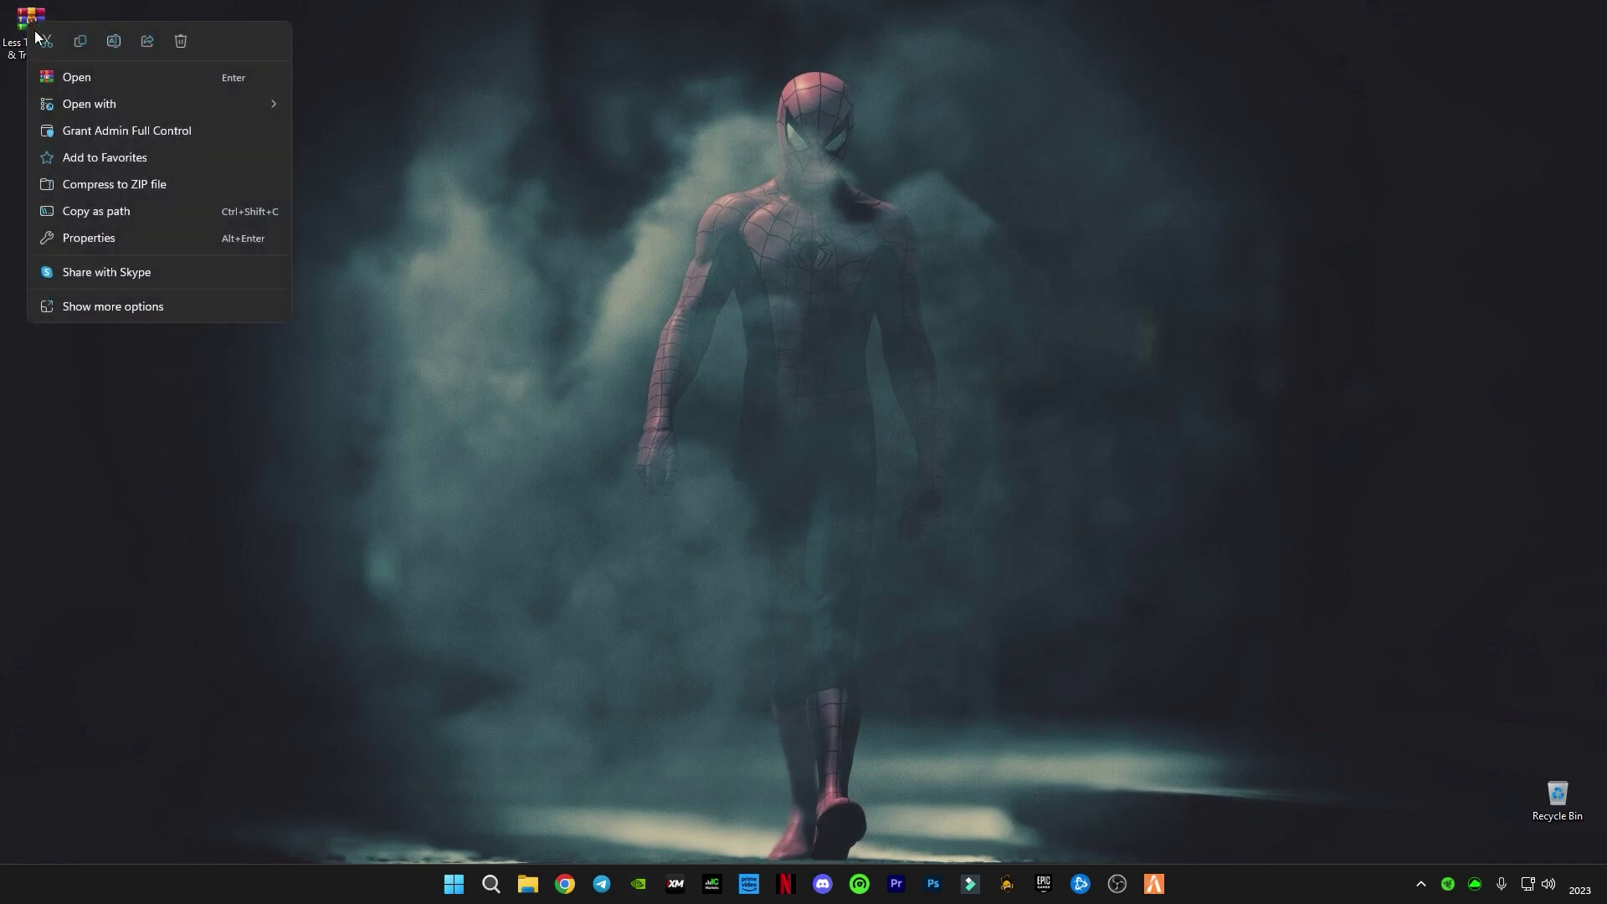
pyautogui.click(147, 307)
pyautogui.click(233, 429)
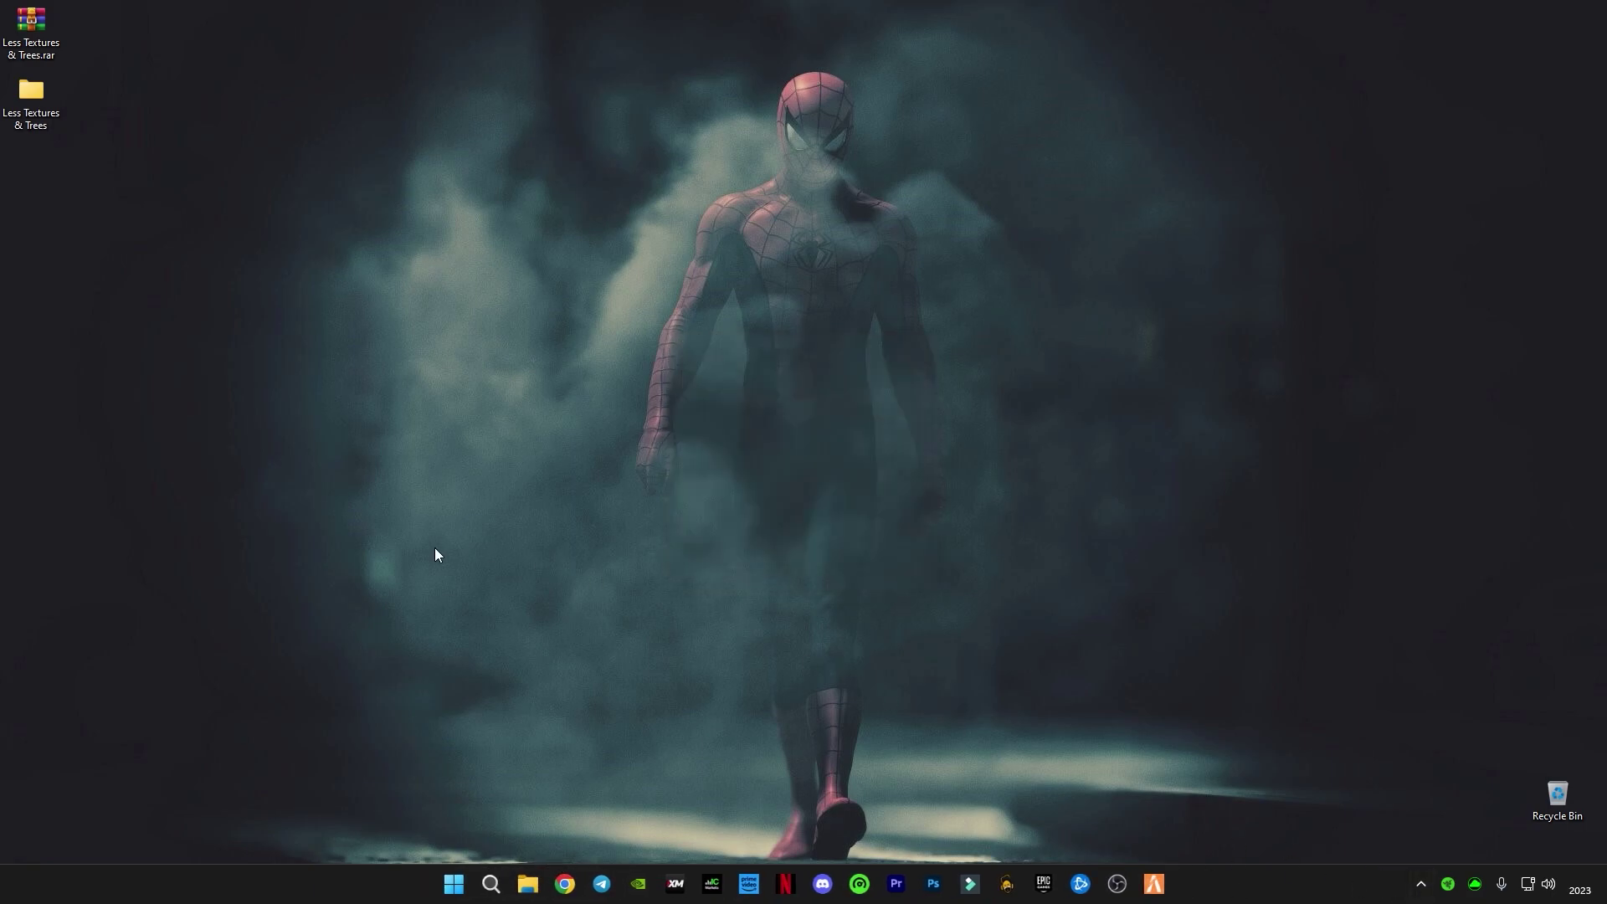
pyautogui.doubleClick(33, 94)
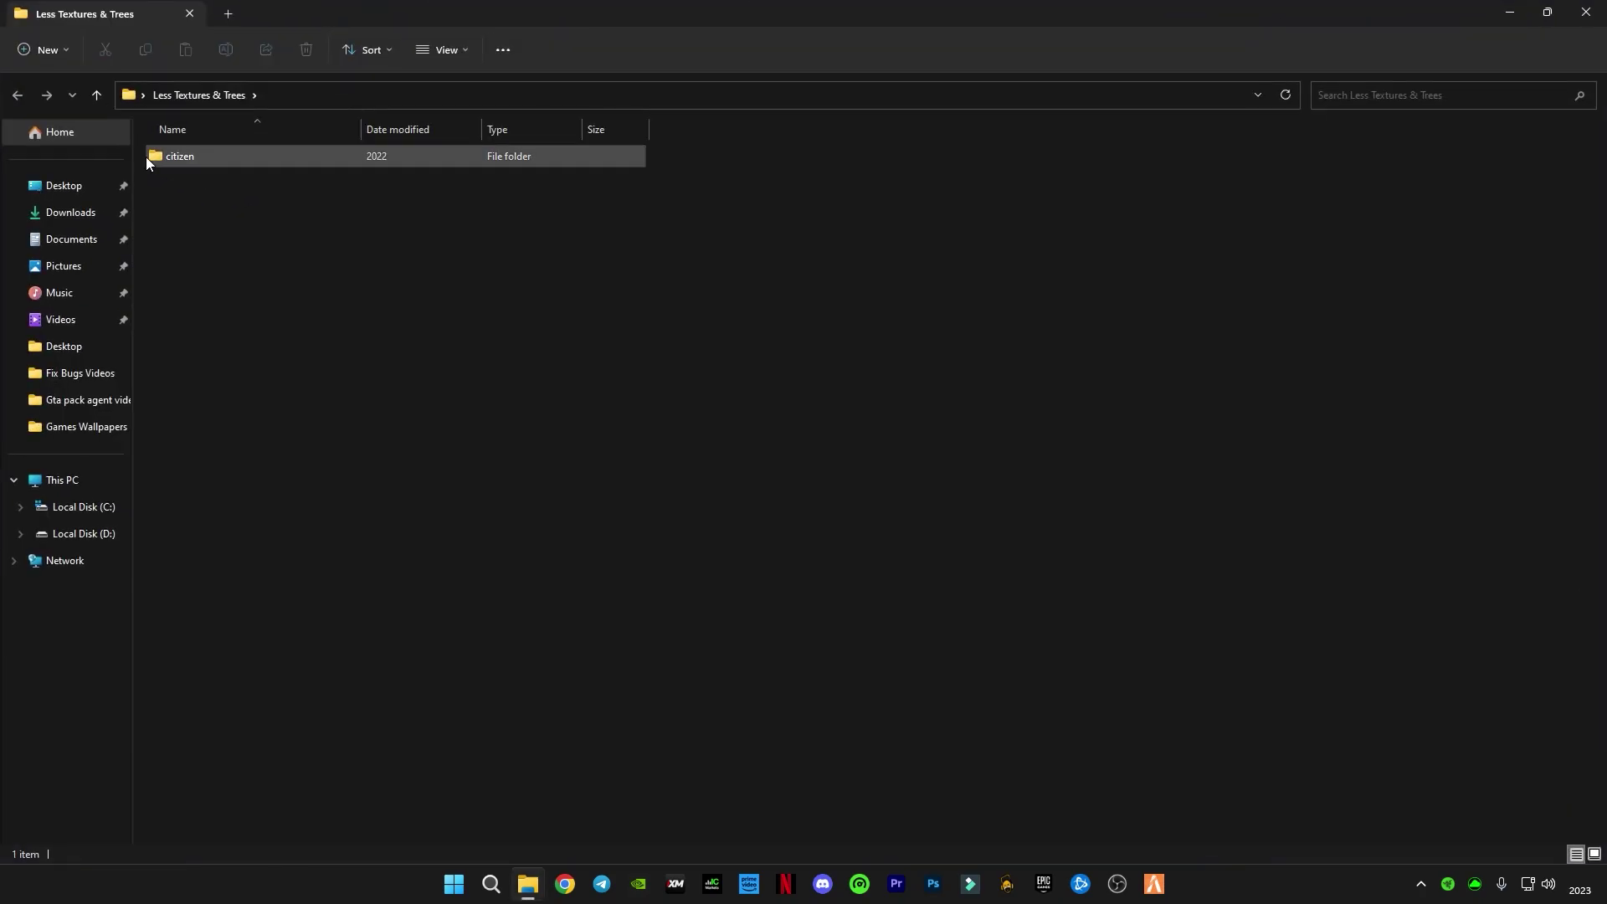
pyautogui.click(183, 158)
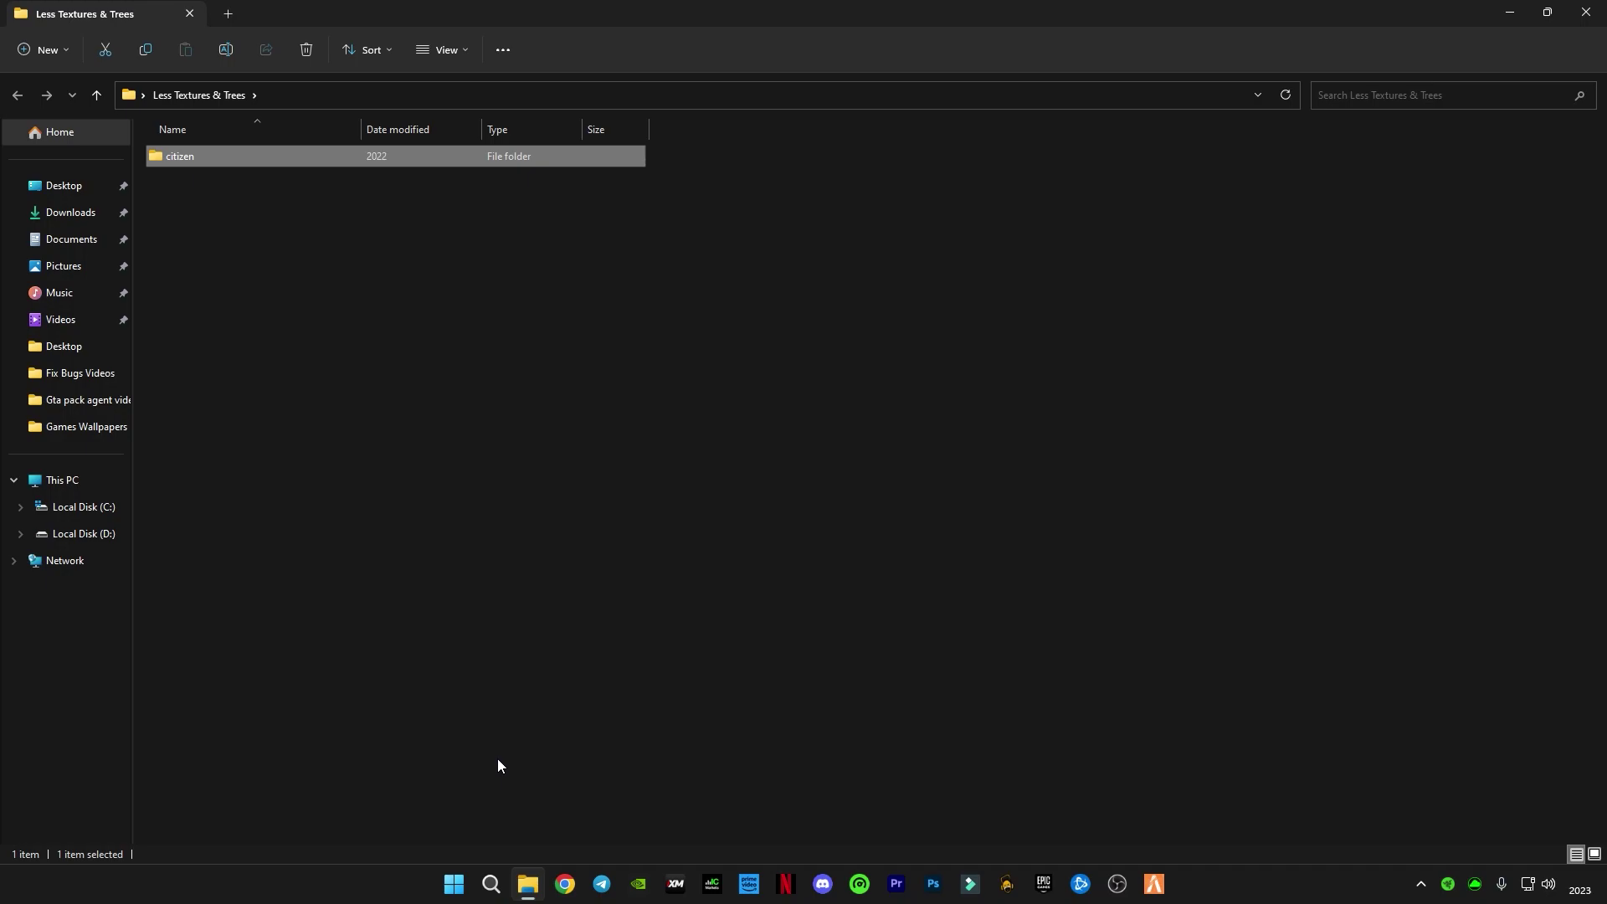
# - Open AppData with the Run command appdata and go to Local > FiveM > FiveM Application Data
pyautogui.press('super+r')
pyautogui.write('app')
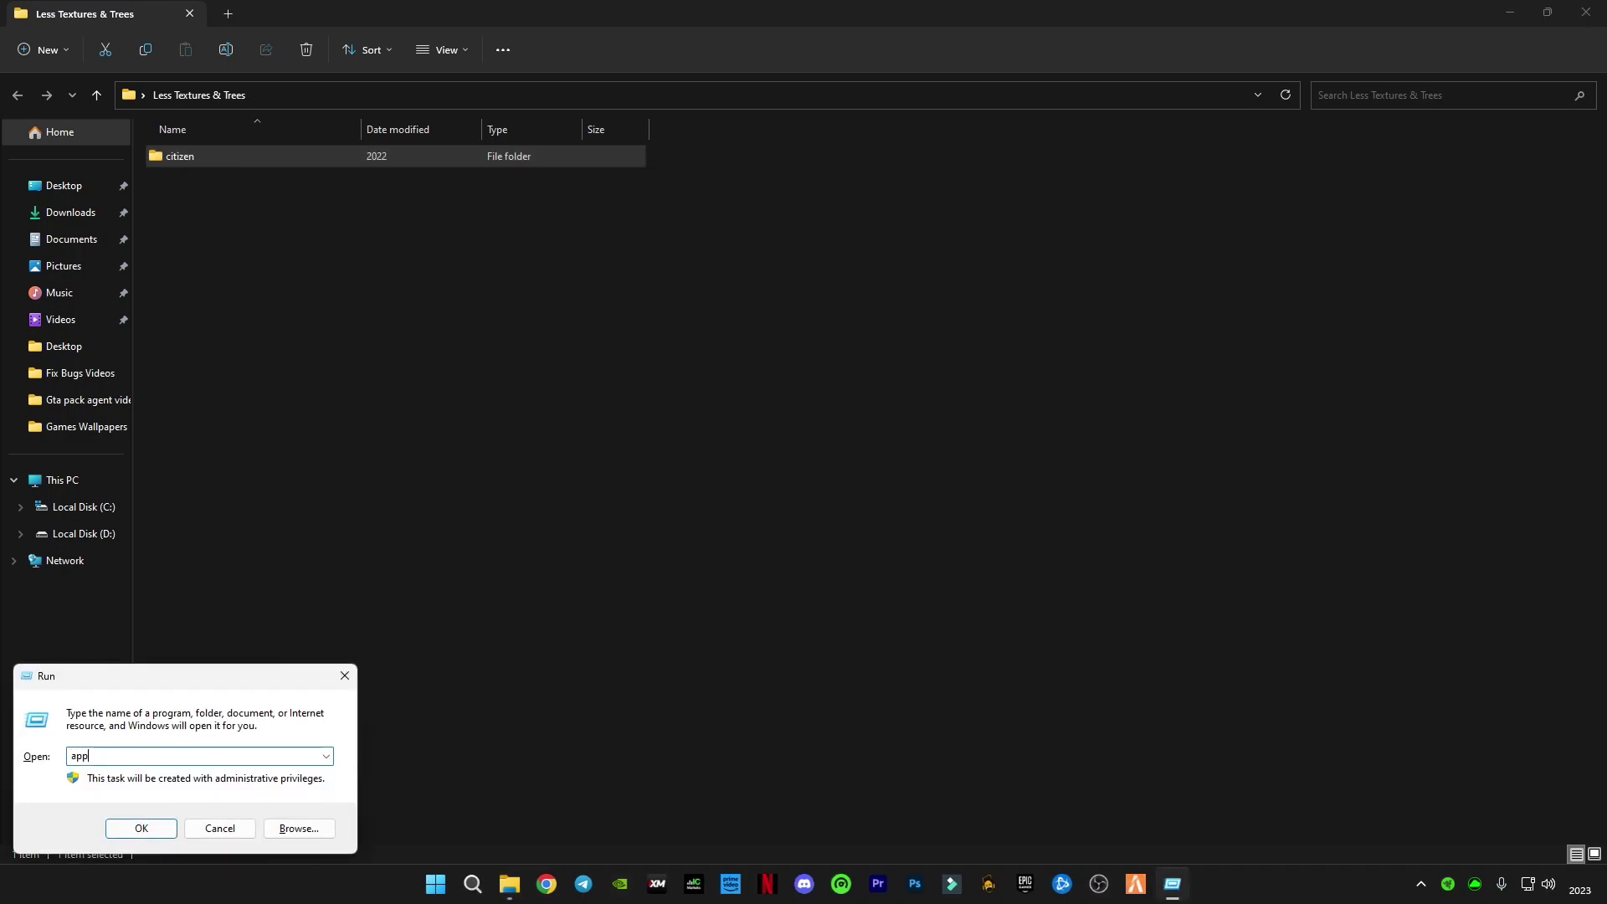
pyautogui.write('data')
pyautogui.click(141, 828)
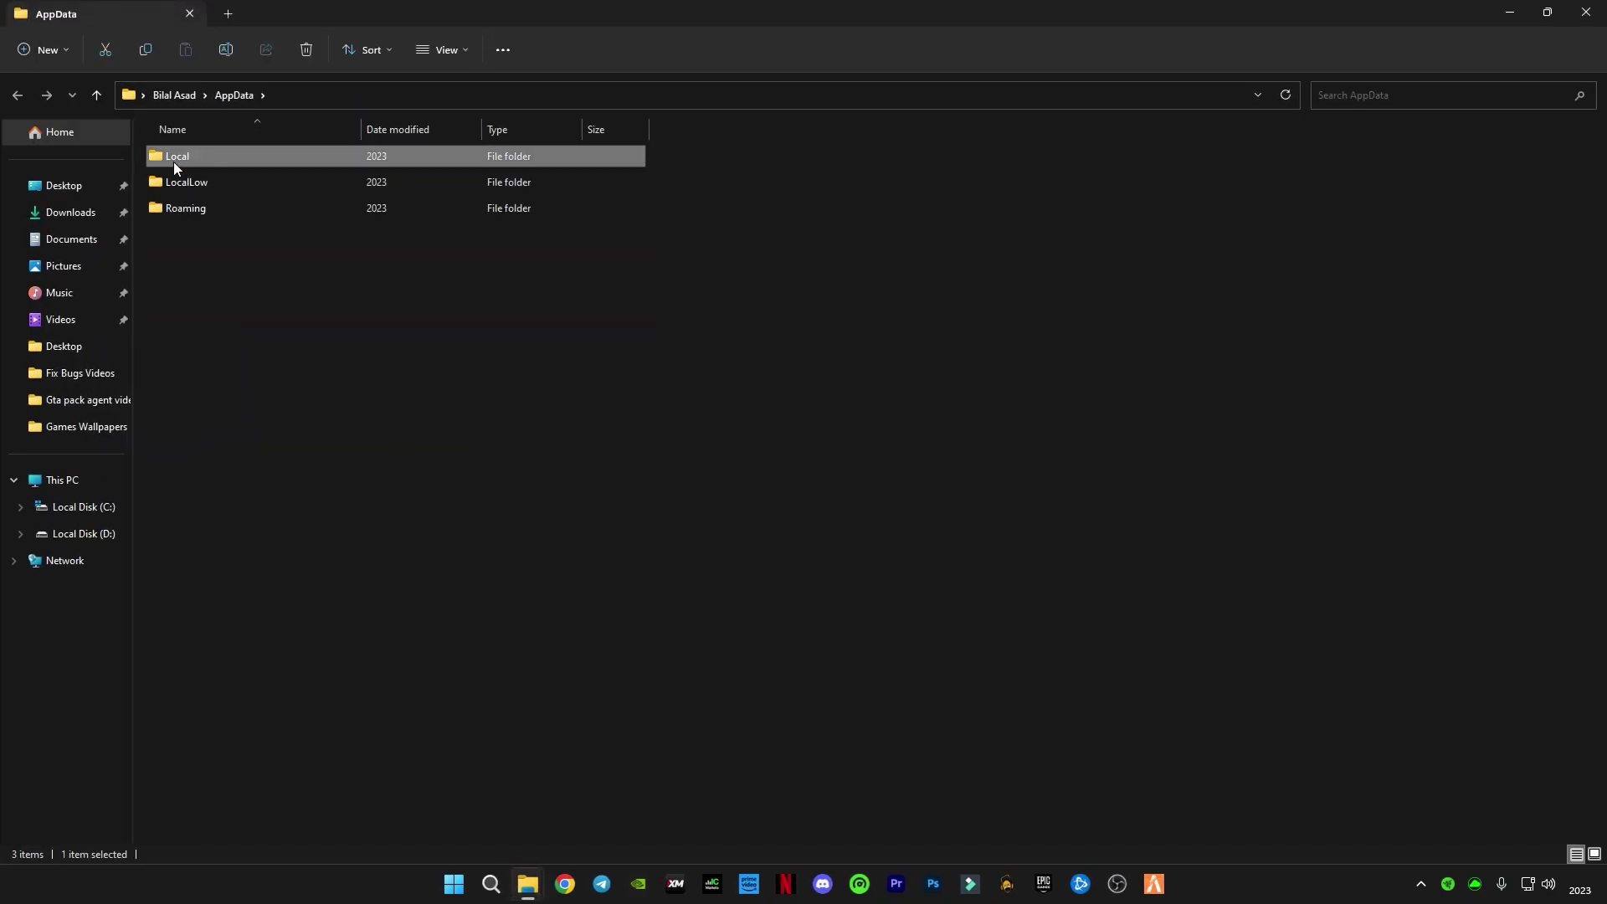
pyautogui.doubleClick(159, 158)
pyautogui.doubleClick(187, 680)
pyautogui.doubleClick(221, 166)
# - Delete the existing citizen folder from FiveM Application Data and confirm the deletion
pyautogui.click(188, 211)
pyautogui.rightClick(189, 209)
pyautogui.rightClick(185, 180)
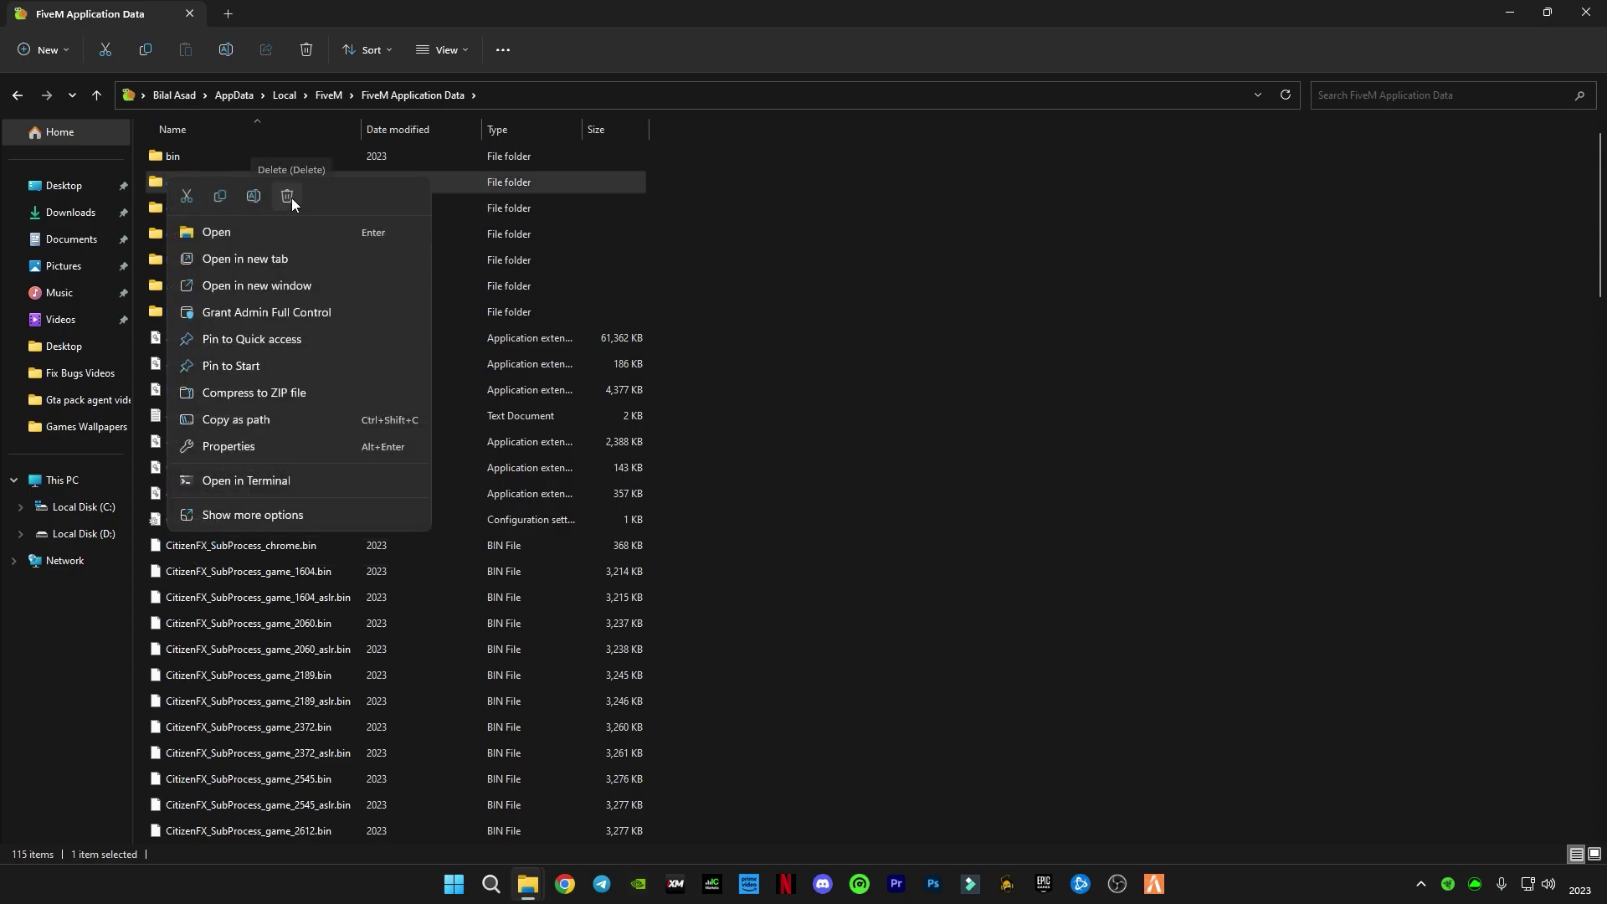
pyautogui.click(305, 200)
pyautogui.click(884, 516)
# - Move the citizen folder from the extracted Less Textures & Trees folder into FiveM Application Data
pyautogui.moveTo(534, 879)
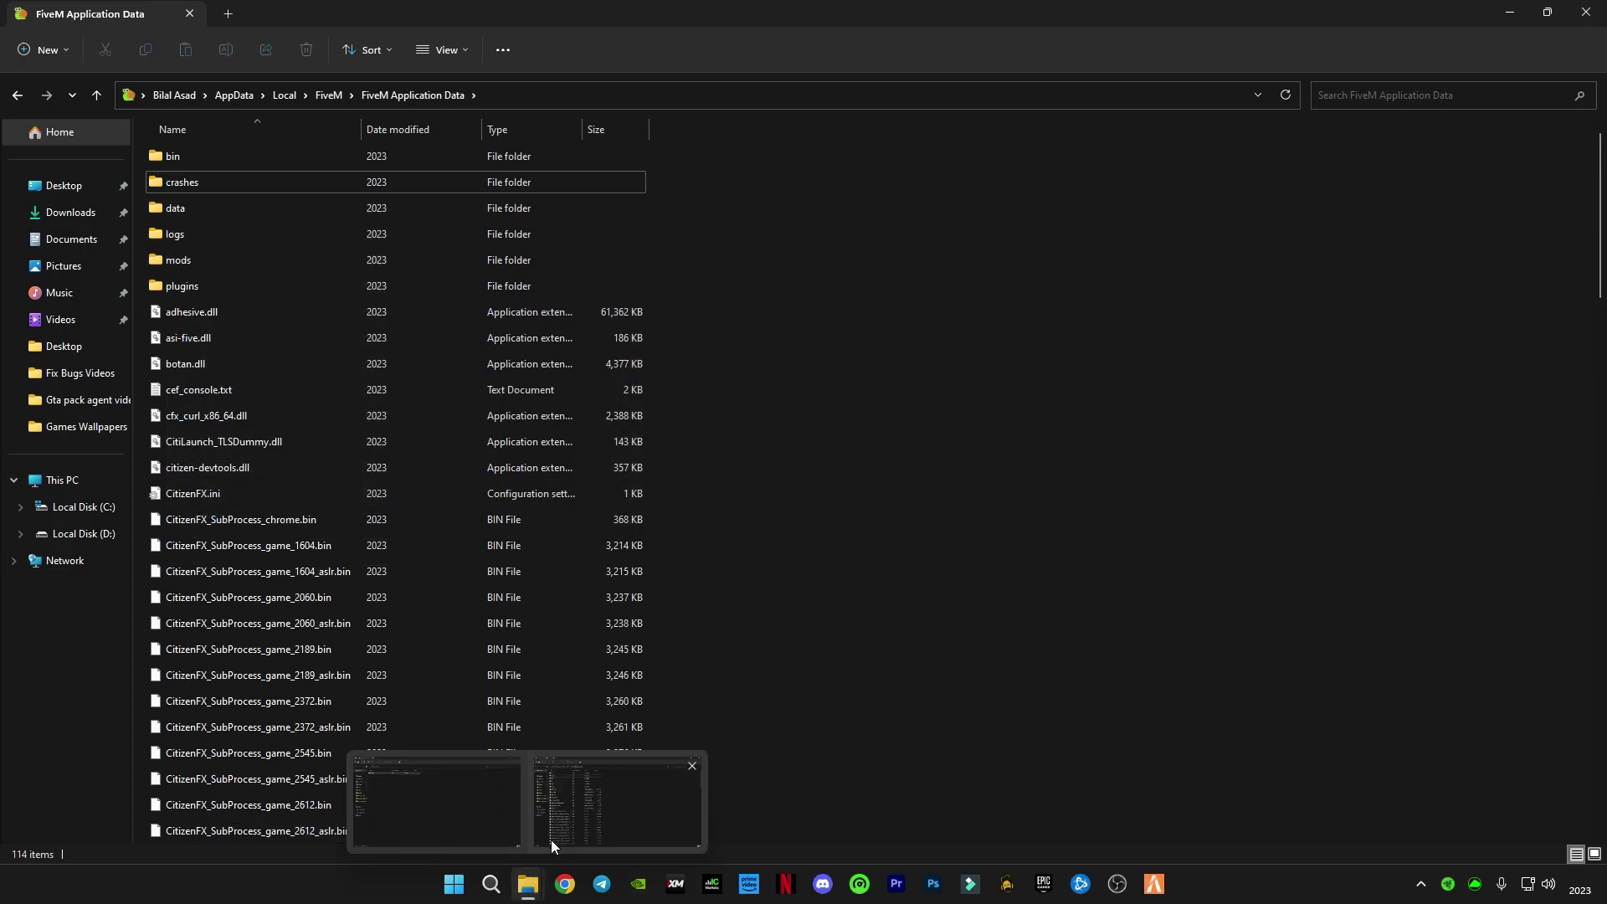
pyautogui.click(450, 800)
pyautogui.moveTo(170, 156); pyautogui.dragTo(988, 382)
pyautogui.hotkey('alt', 'Tab')
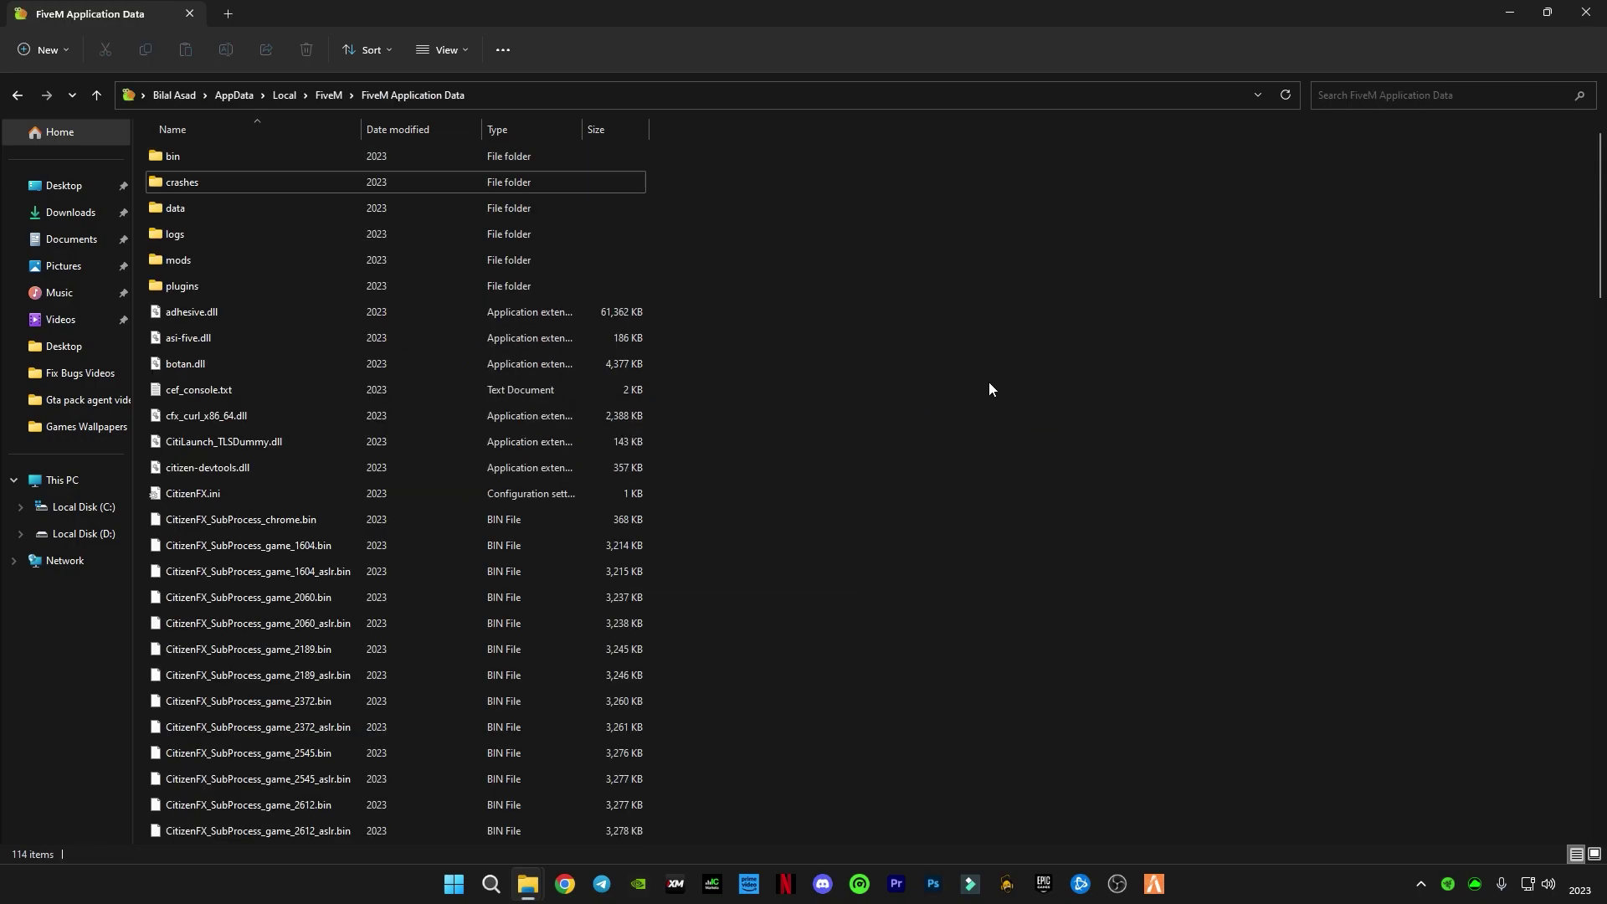
pyautogui.click(988, 381)
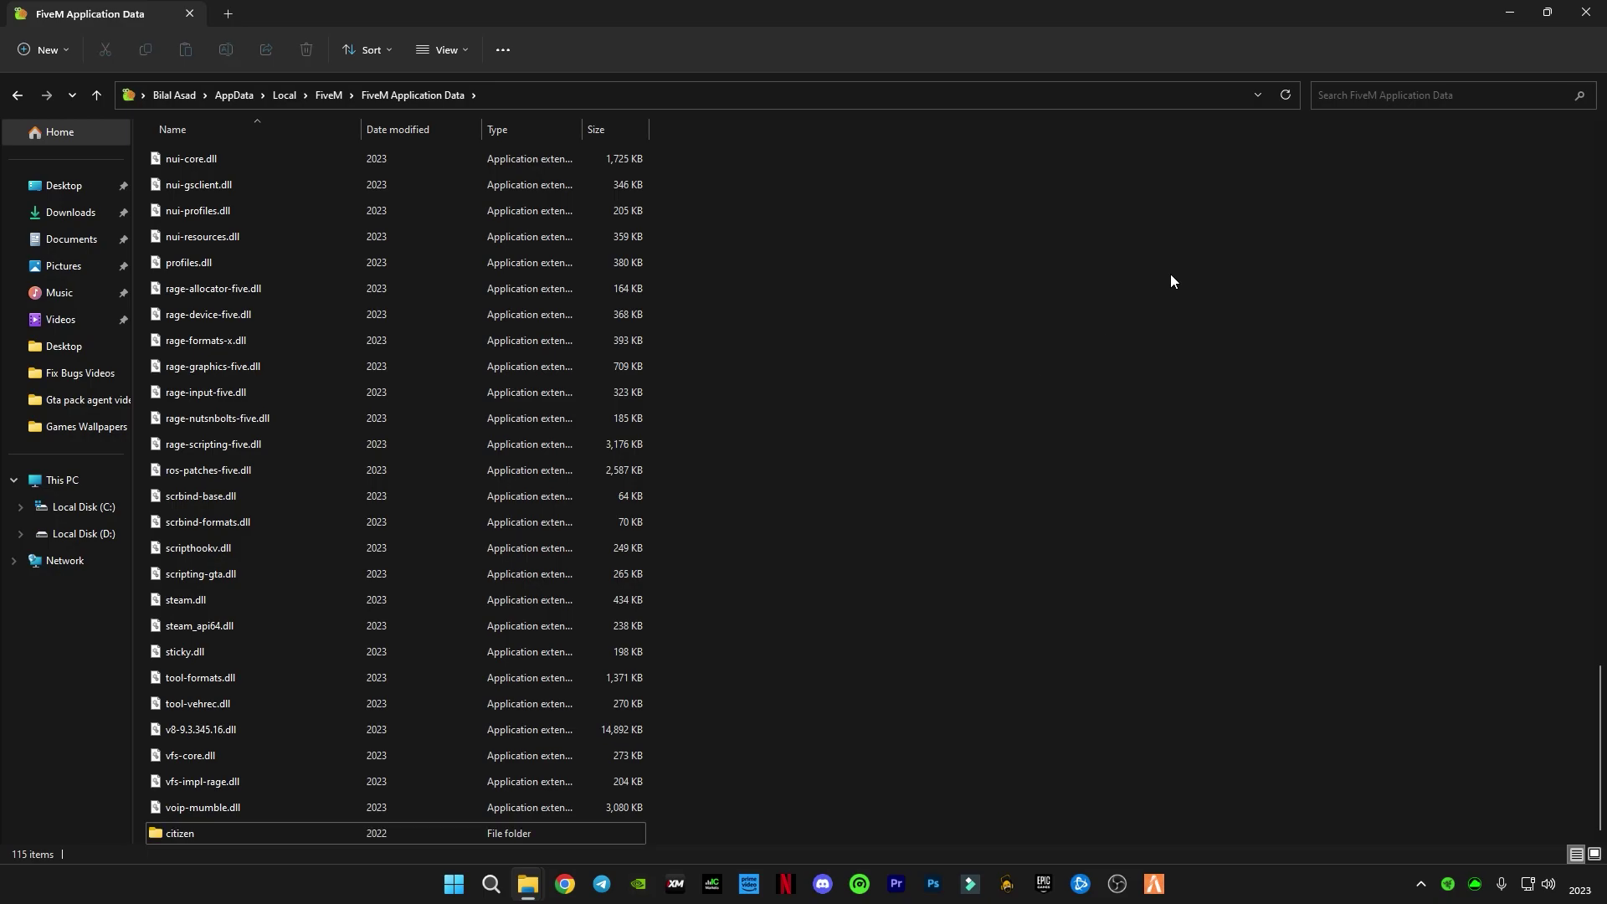
# - Close both File Explorer windows and launch FiveM
pyautogui.click(1585, 12)
pyautogui.click(1585, 11)
pyautogui.click(1154, 884)
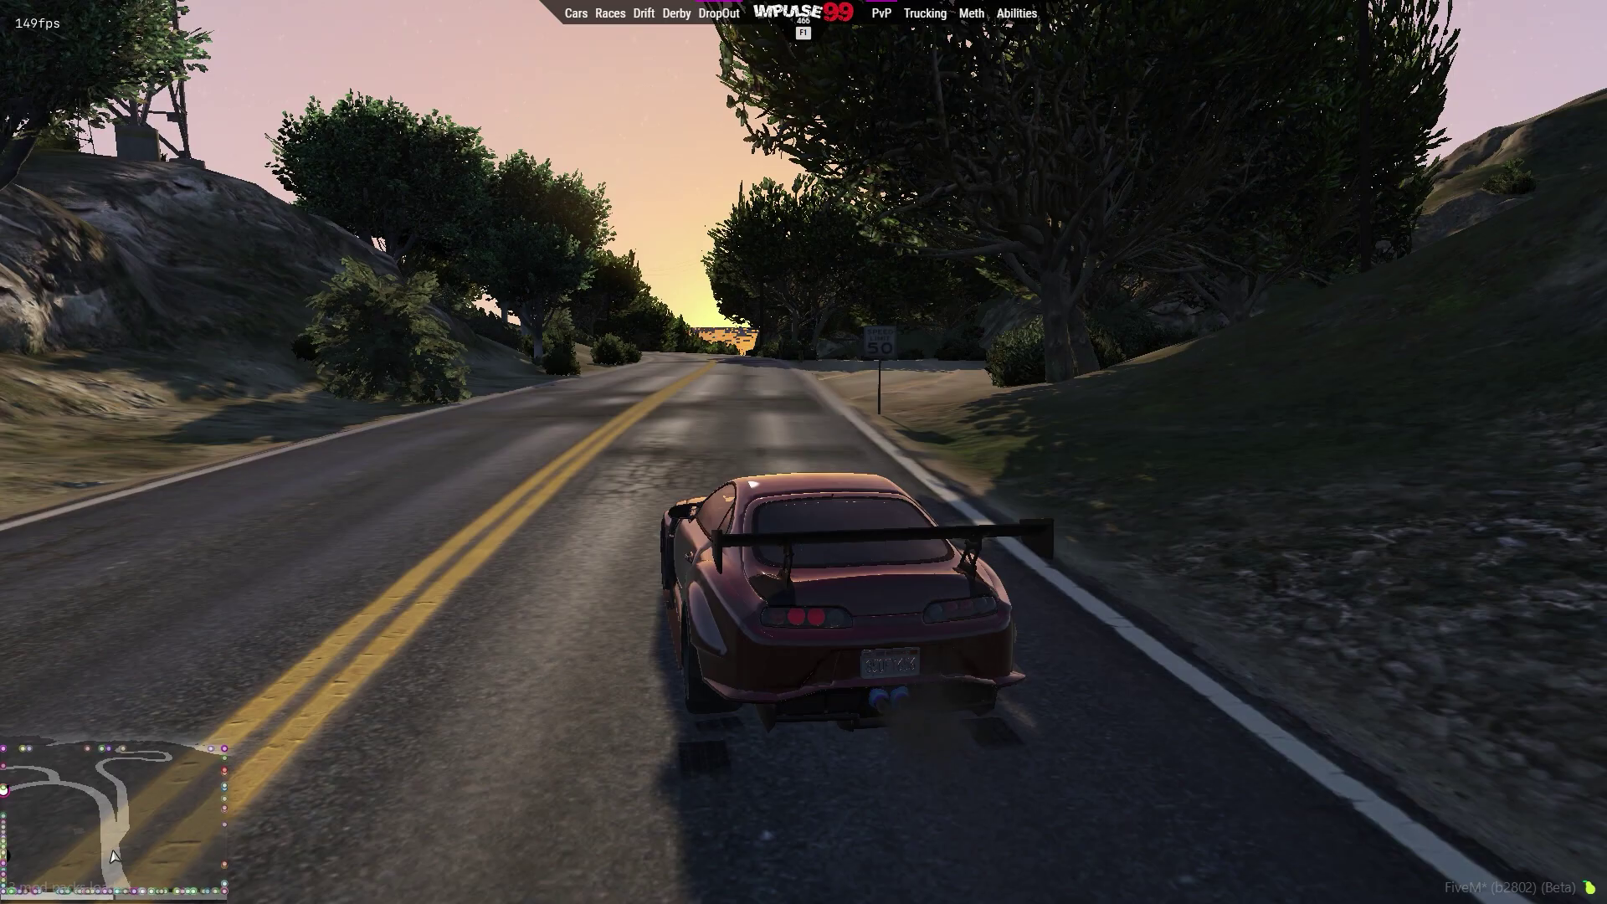
pyautogui.press('w')
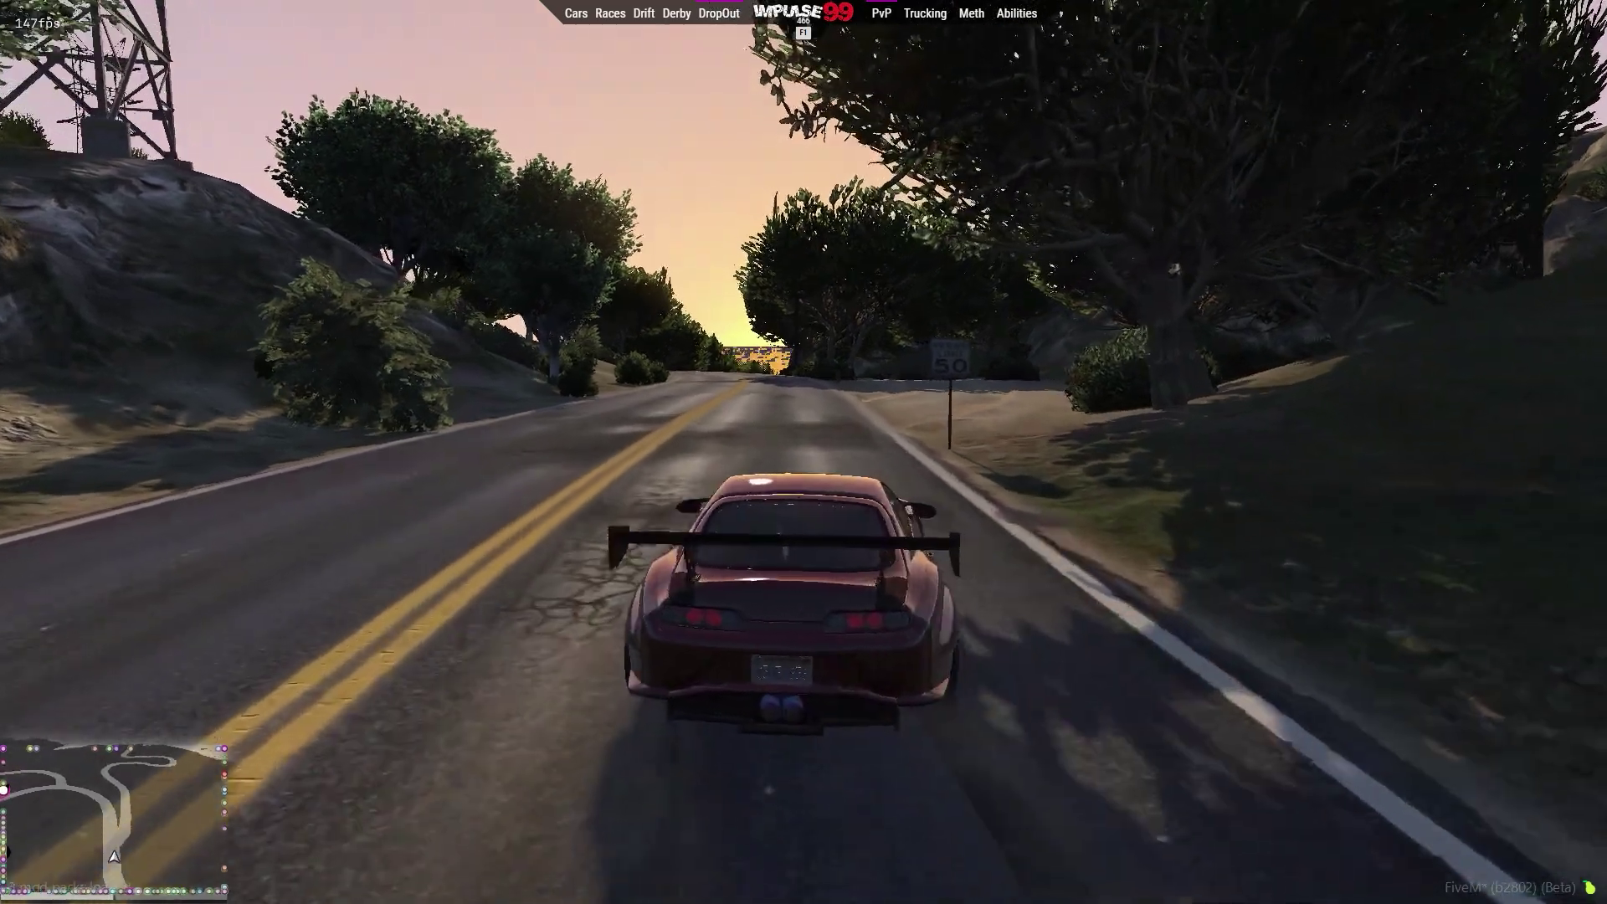
pyautogui.press('a')
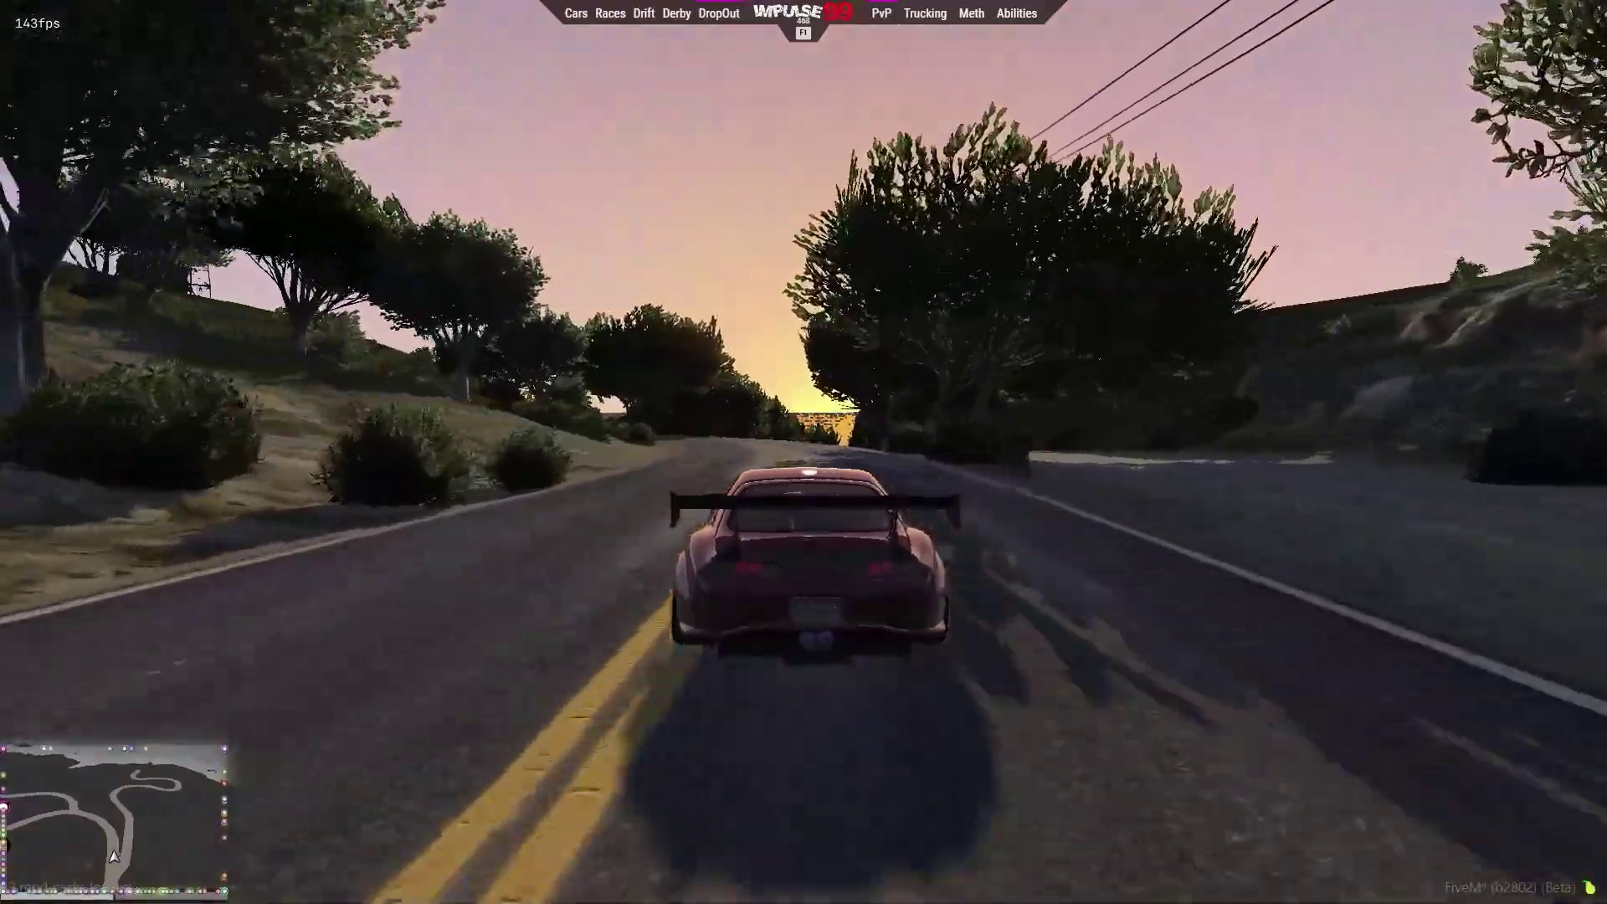
pyautogui.press('a')
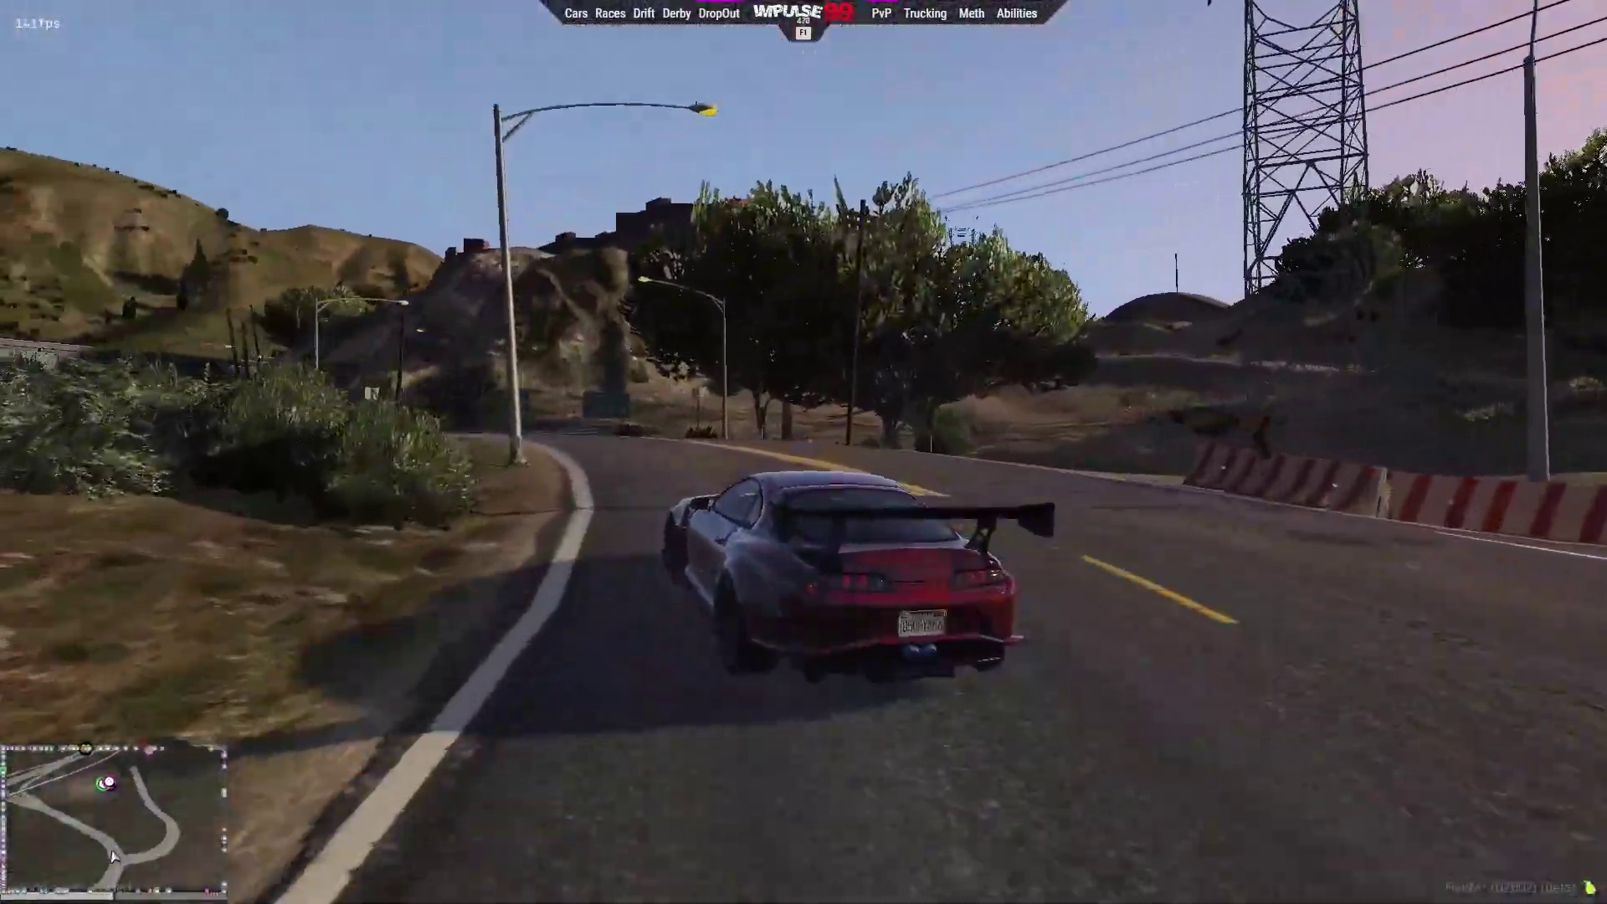
pyautogui.press('a')
pyautogui.press('a')
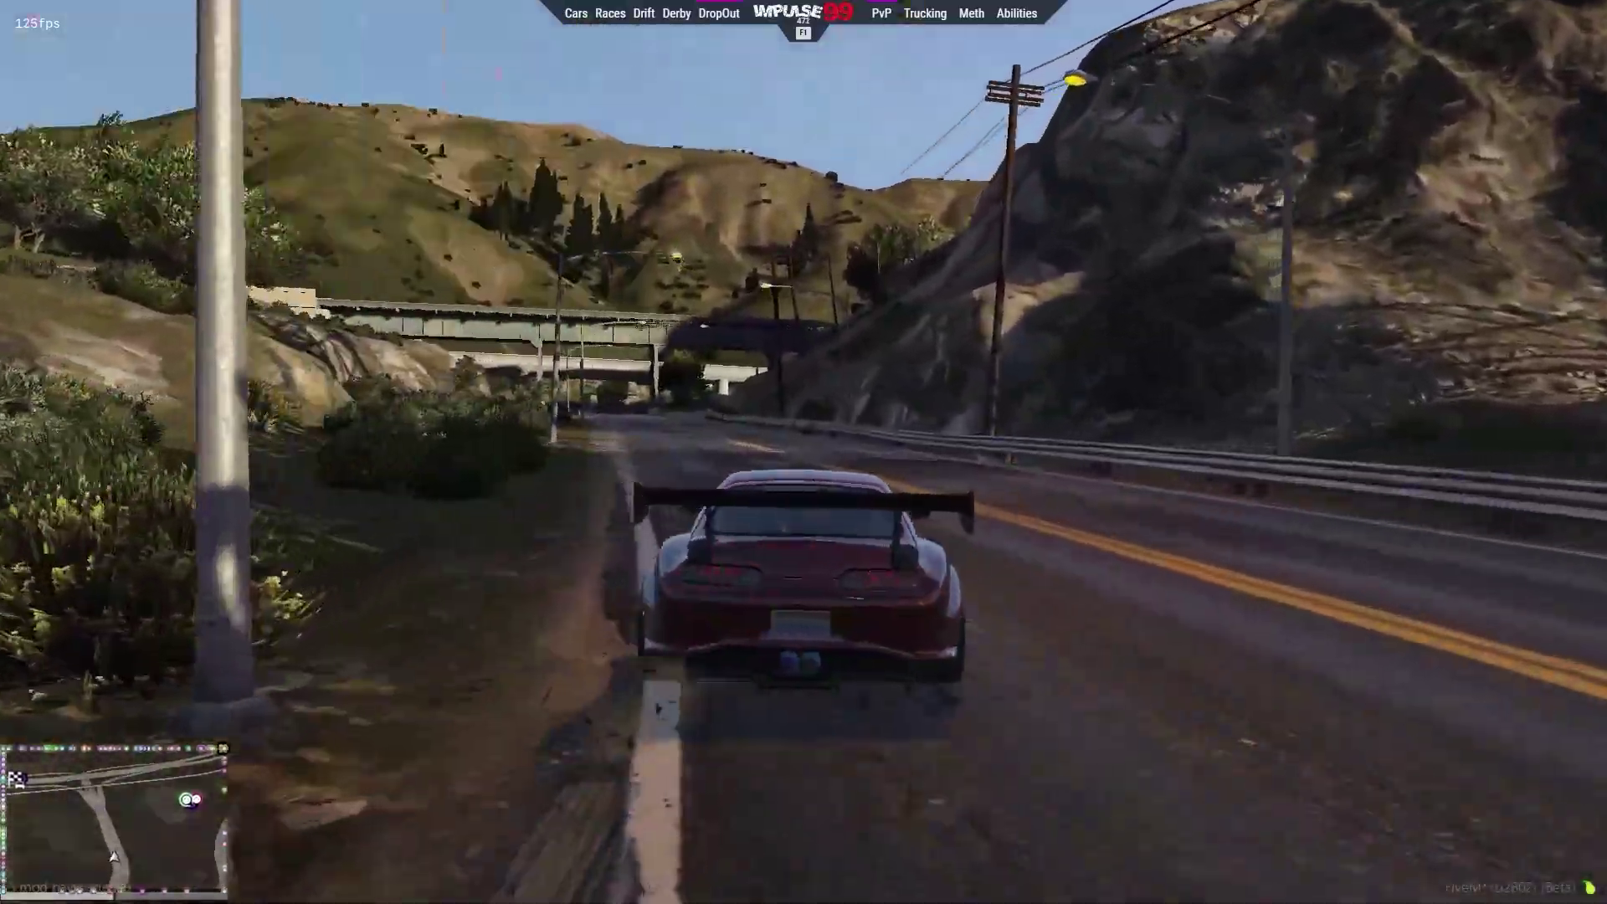
pyautogui.press('a')
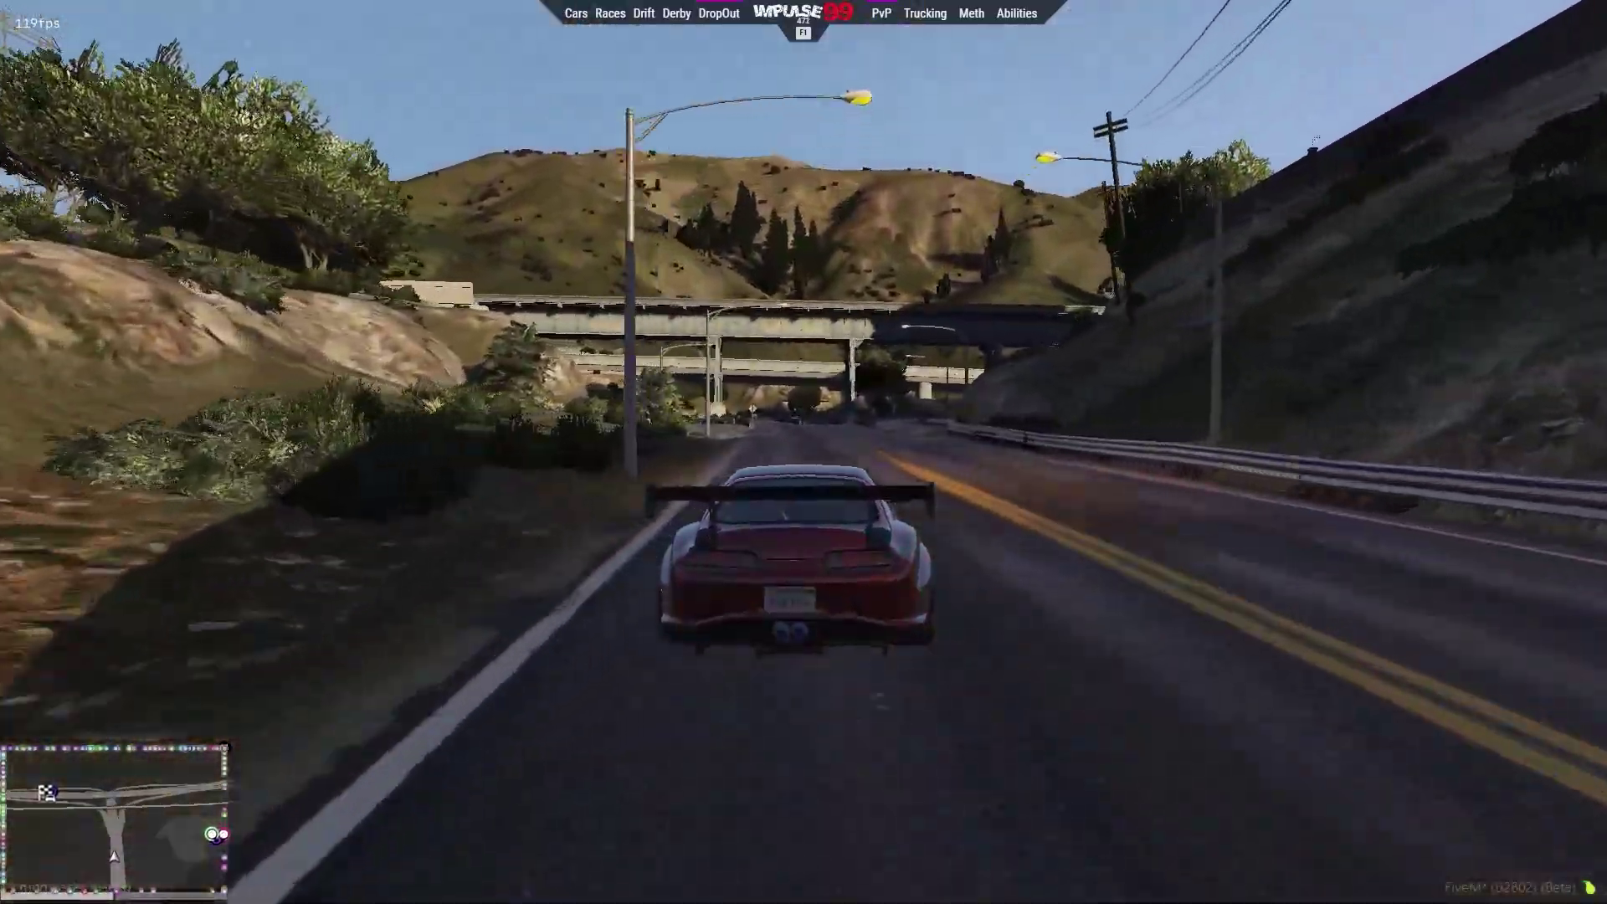
pyautogui.press('a')
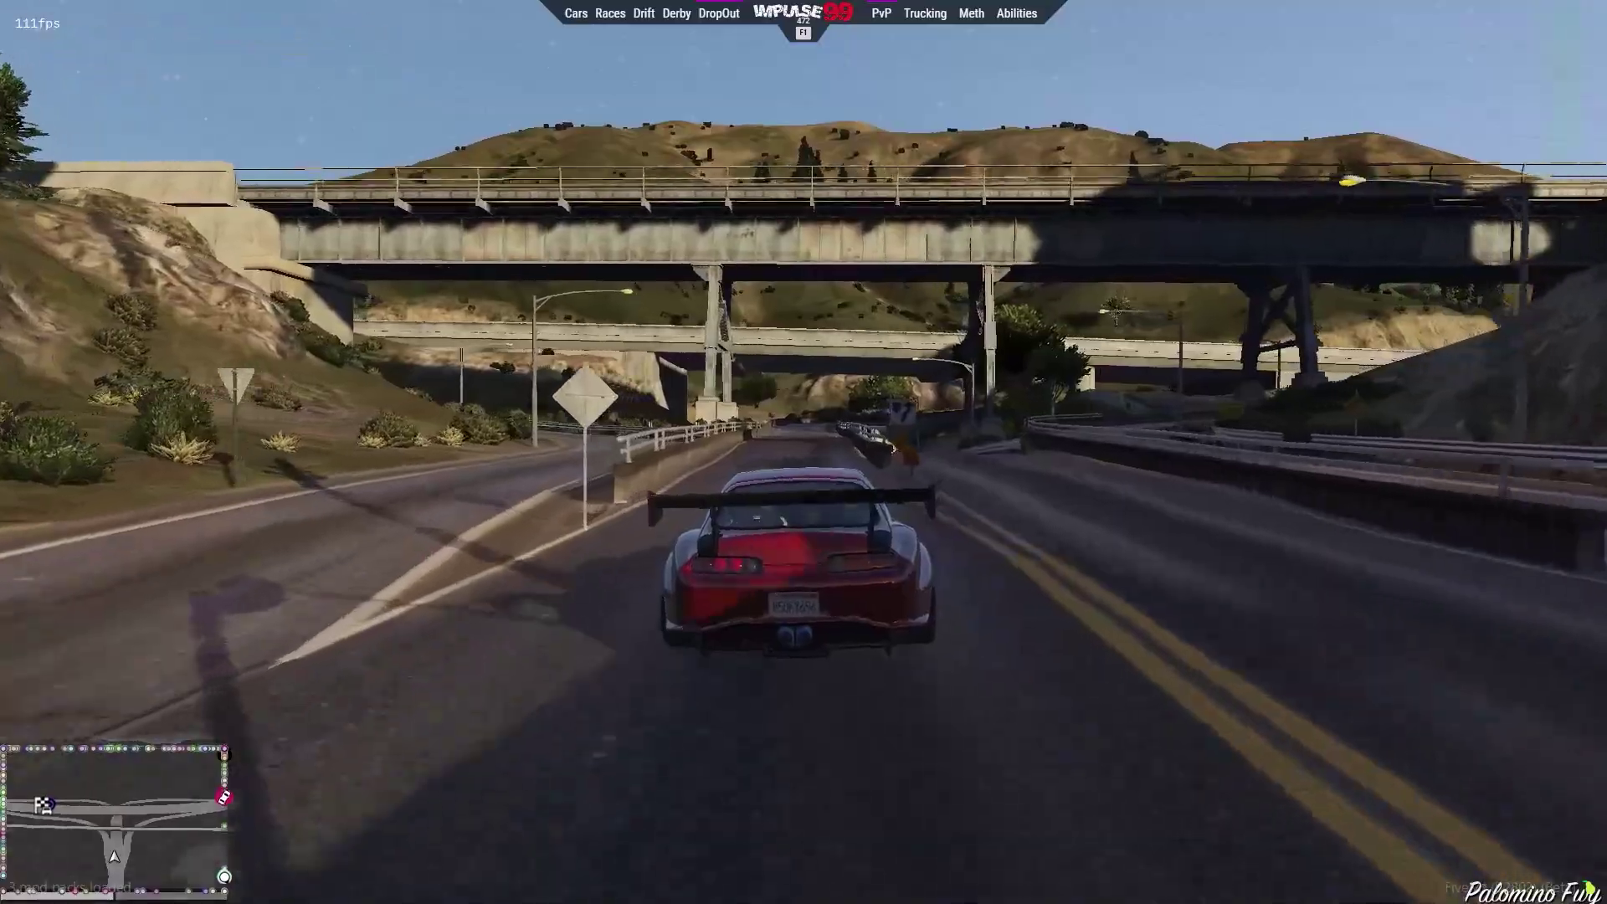
pyautogui.press('w')
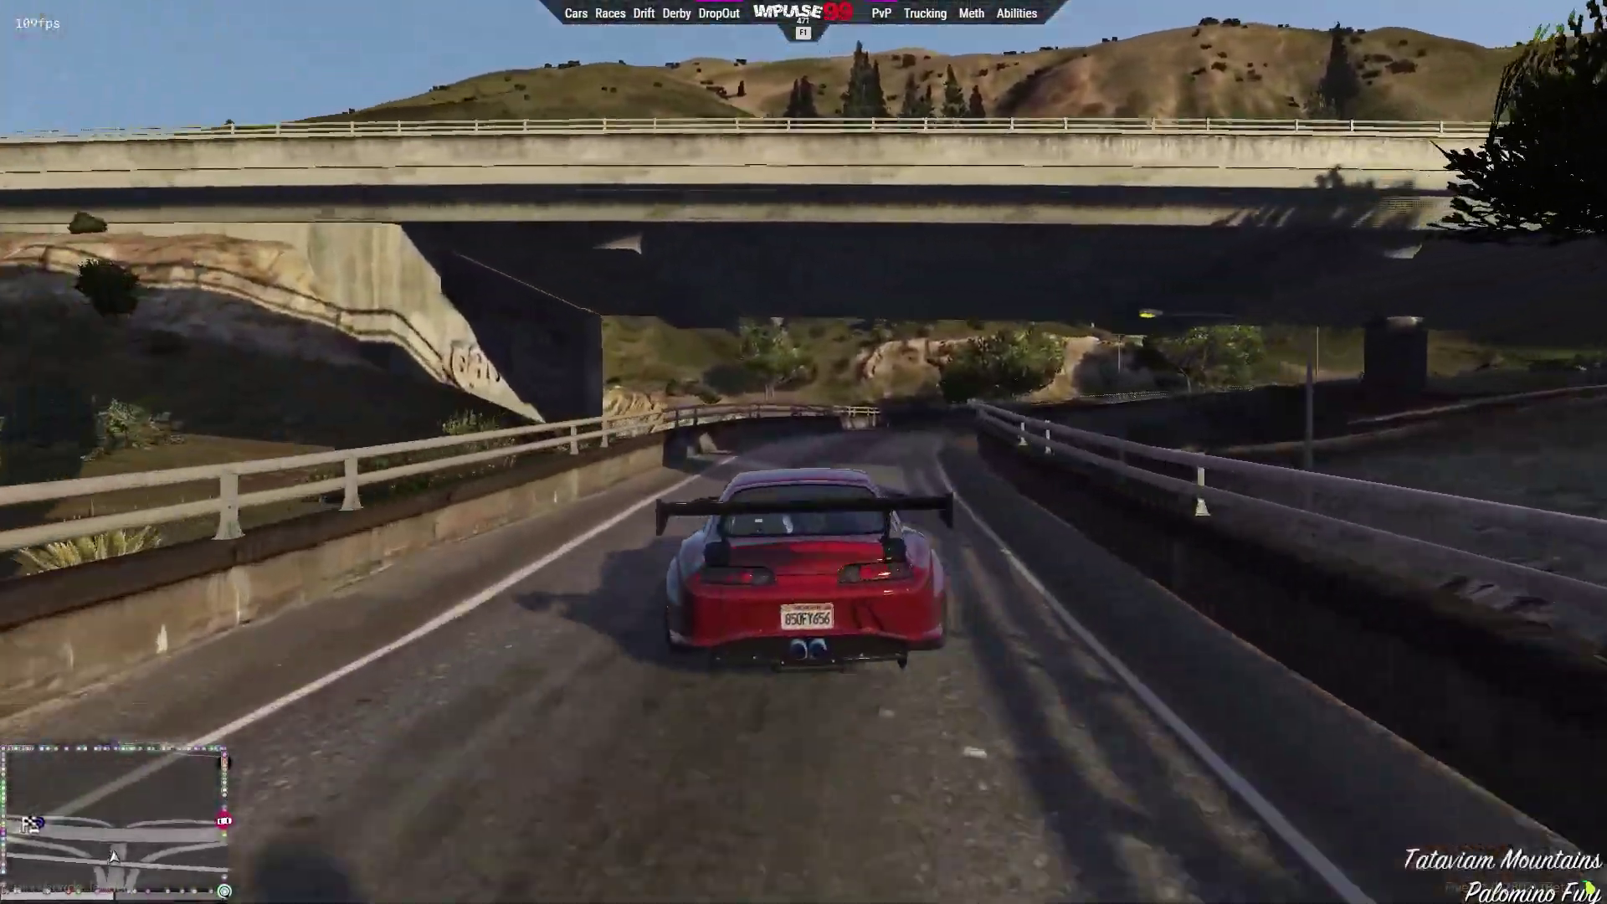
pyautogui.press('w')
pyautogui.press('w')
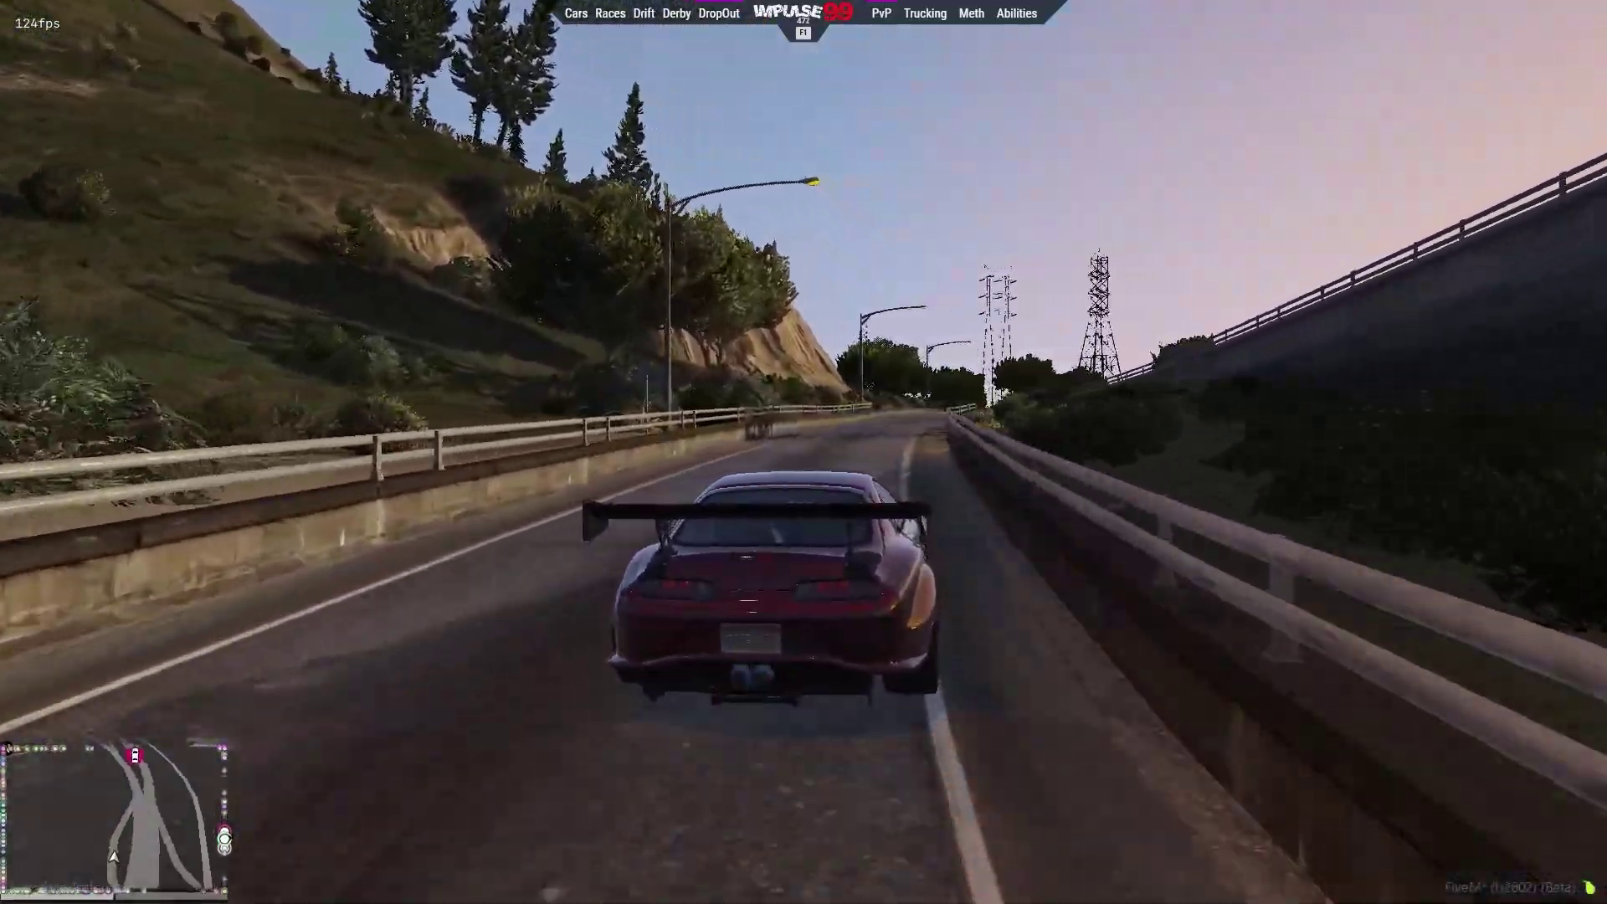
pyautogui.press('w')
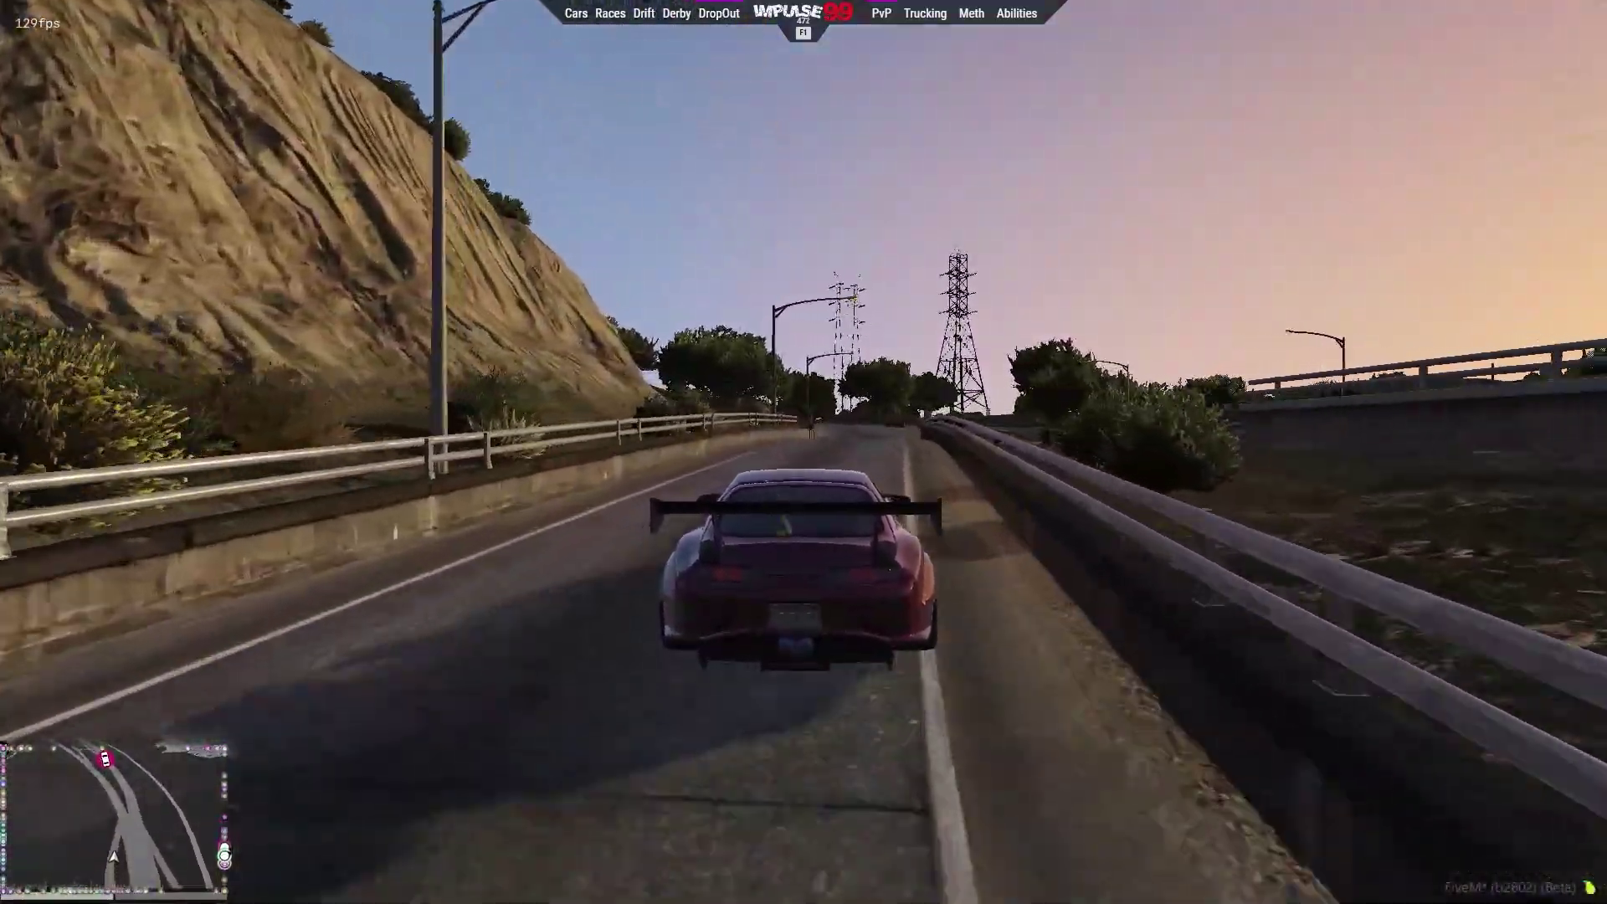